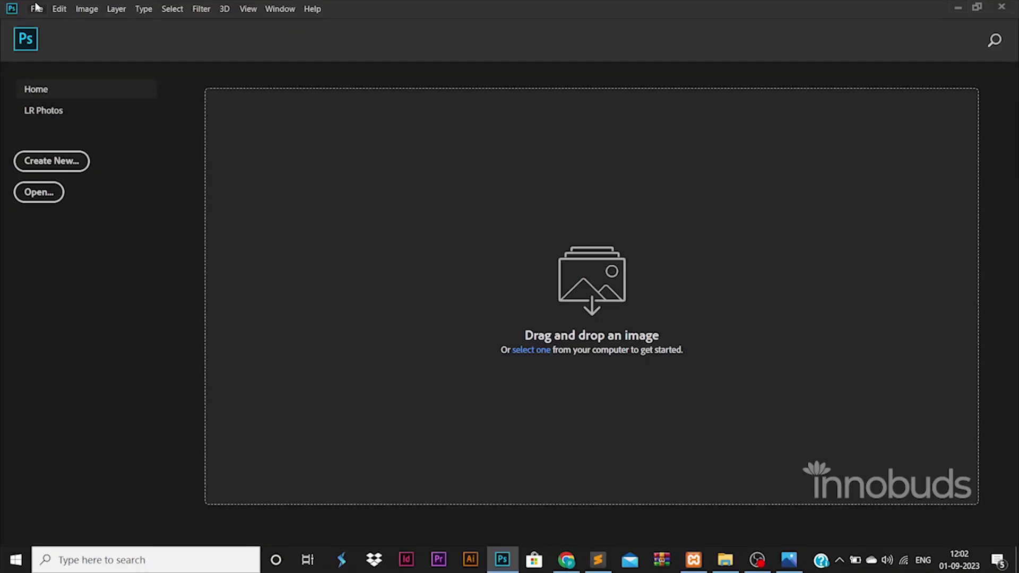
# Create a new 1500 × 1500 px document at 72 ppi.
pyautogui.click(36, 8)
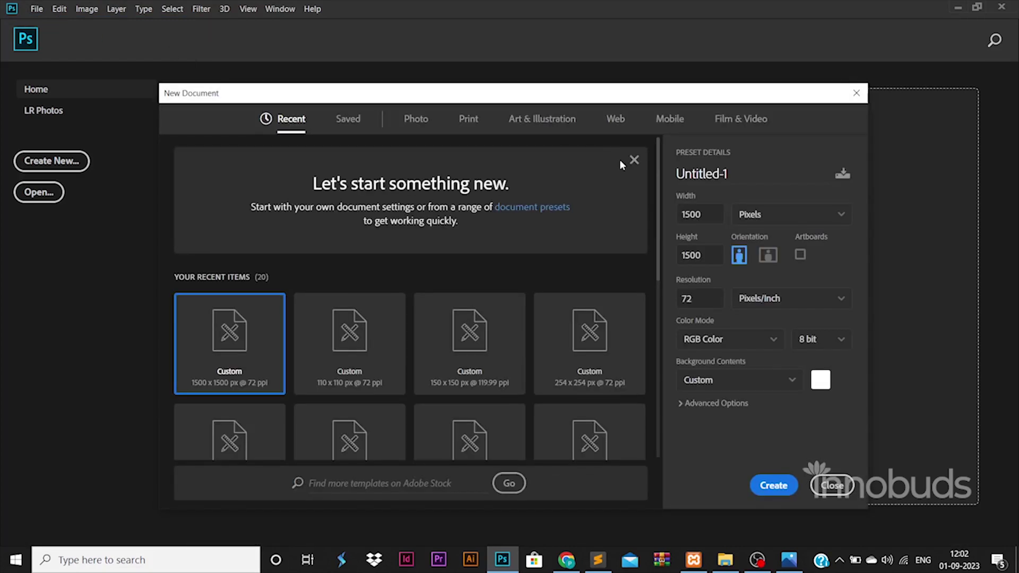
pyautogui.doubleClick(714, 218)
pyautogui.doubleClick(707, 254)
pyautogui.click(771, 487)
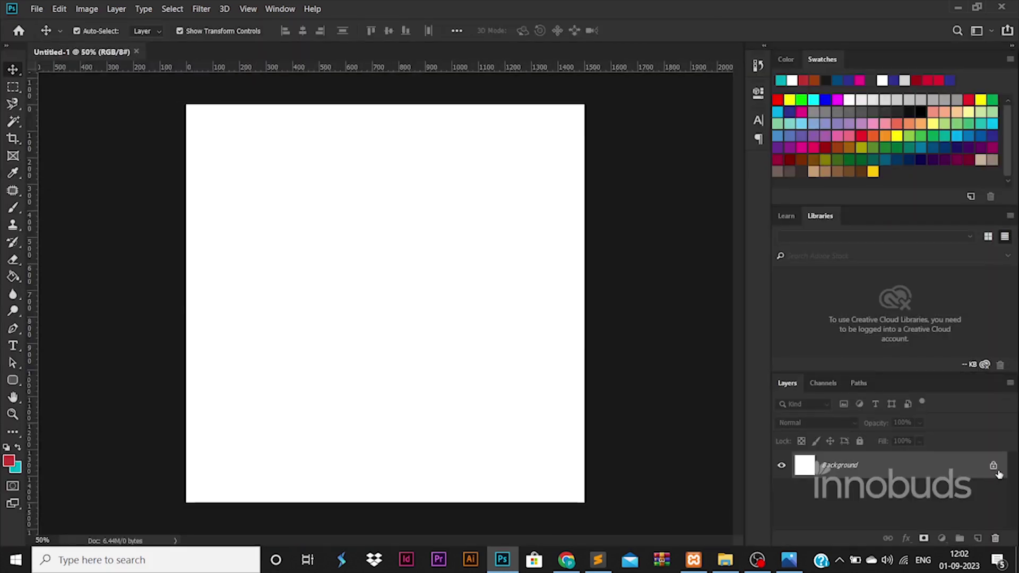
# Unlock the background layer and place two vertical and two horizontal margin guides near the edges.
pyautogui.click(994, 466)
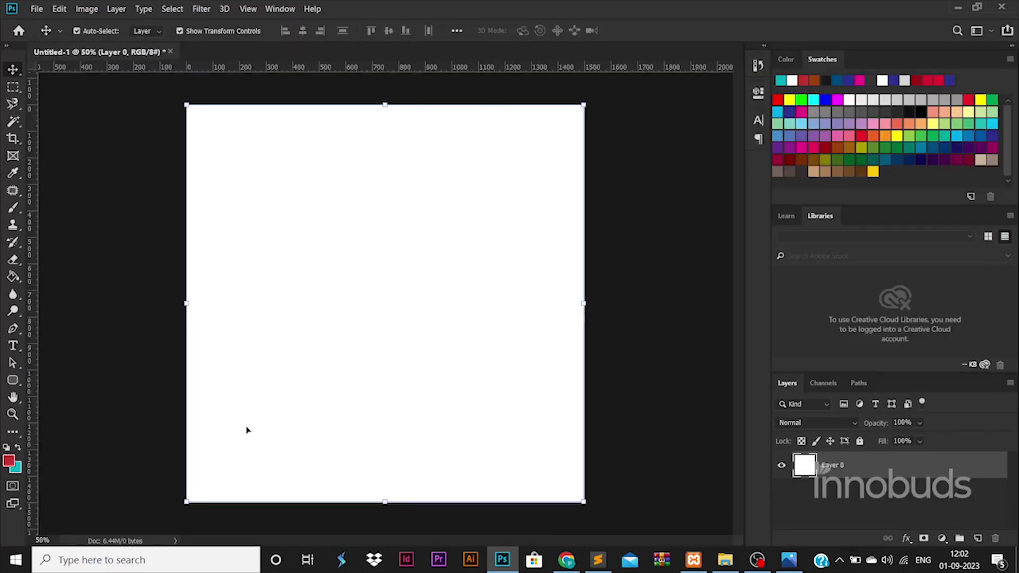
pyautogui.moveTo(33, 440); pyautogui.dragTo(198, 439)
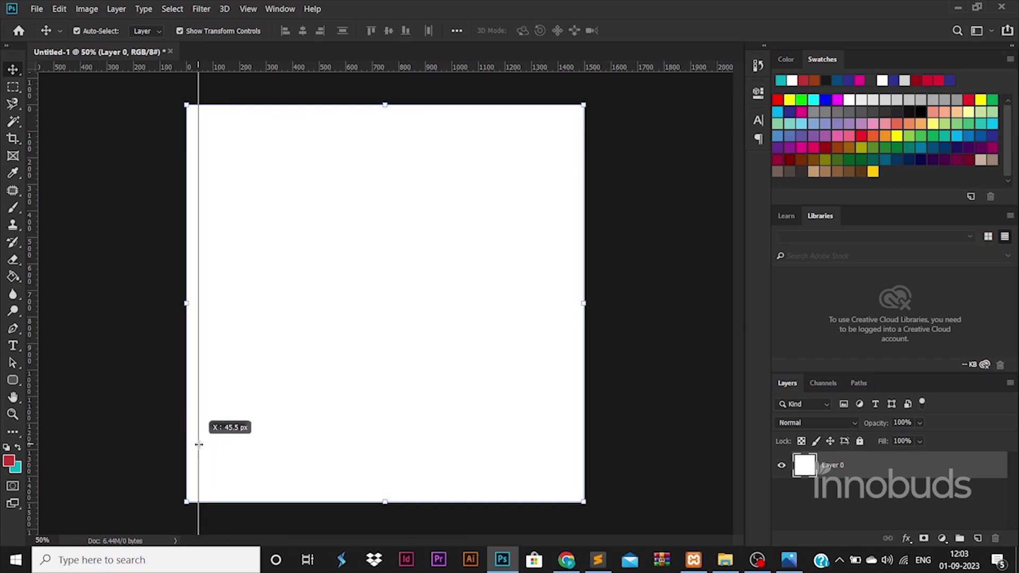
pyautogui.moveTo(28, 462); pyautogui.dragTo(572, 448)
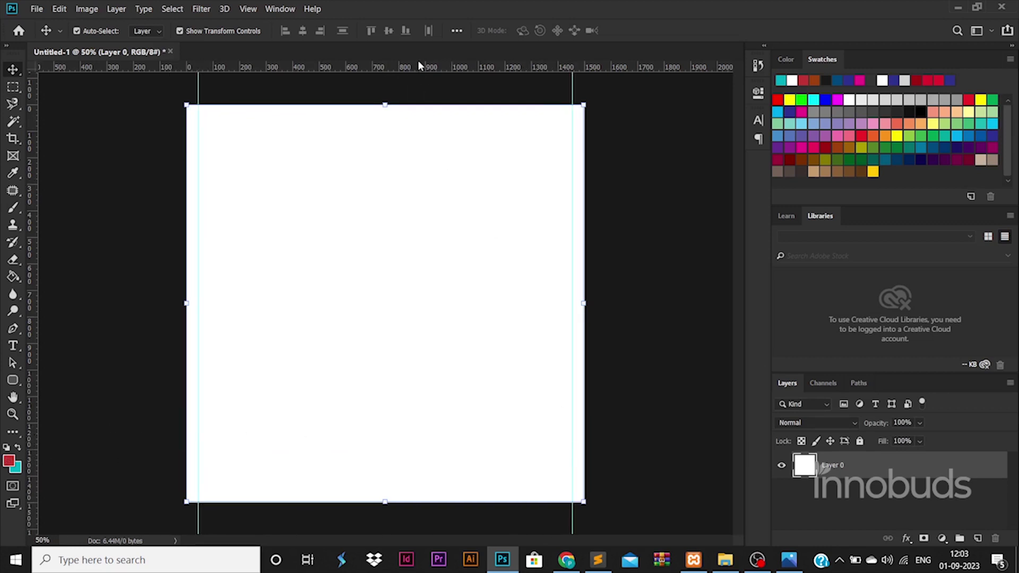
pyautogui.moveTo(419, 66); pyautogui.dragTo(429, 119)
pyautogui.moveTo(424, 68); pyautogui.dragTo(429, 494)
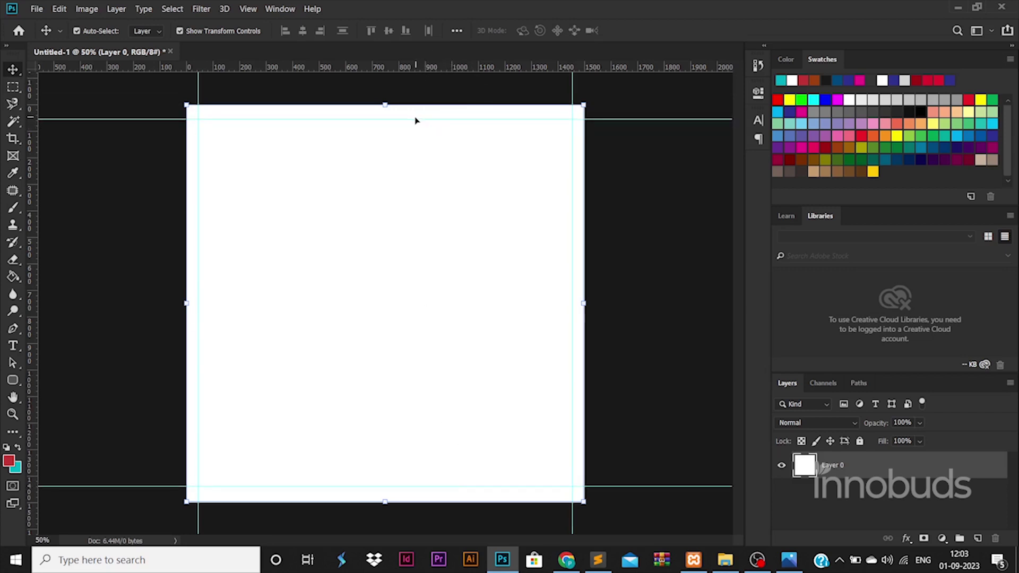
pyautogui.moveTo(414, 120); pyautogui.dragTo(414, 118)
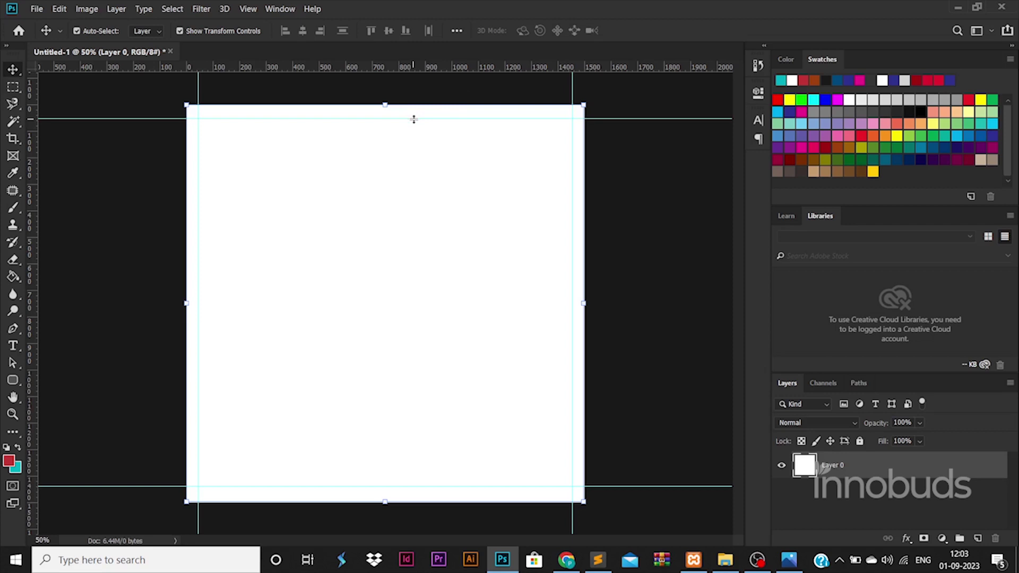
pyautogui.click(14, 383)
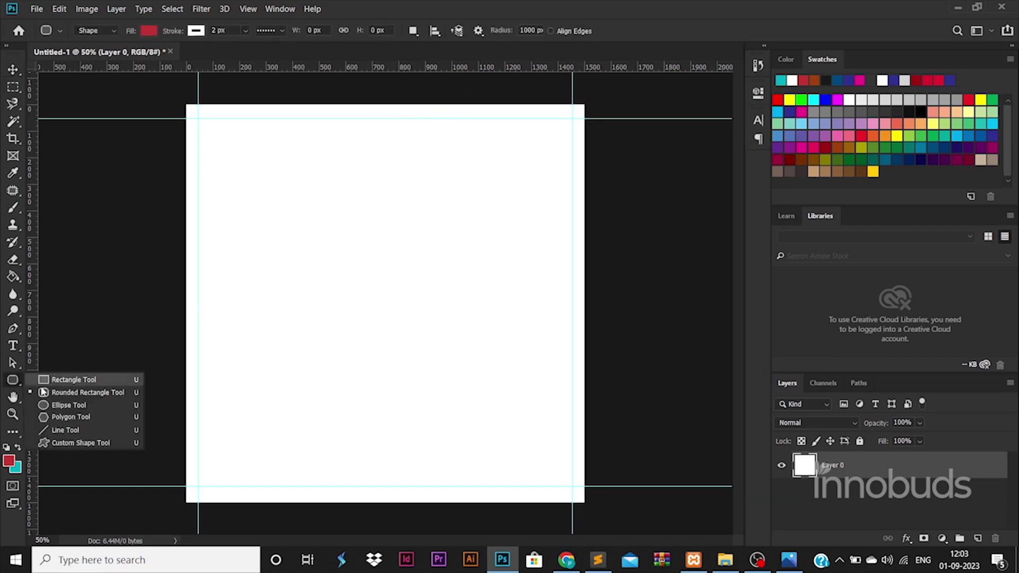
# Draw a red circle near the canvas centre with the Ellipse Tool.
pyautogui.click(56, 406)
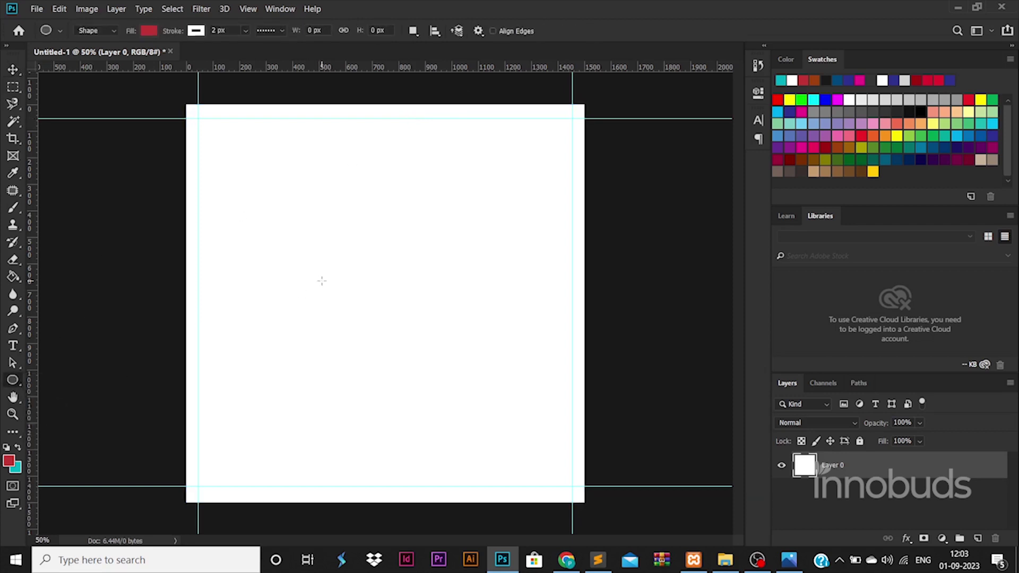
pyautogui.moveTo(307, 256); pyautogui.dragTo(486, 436)
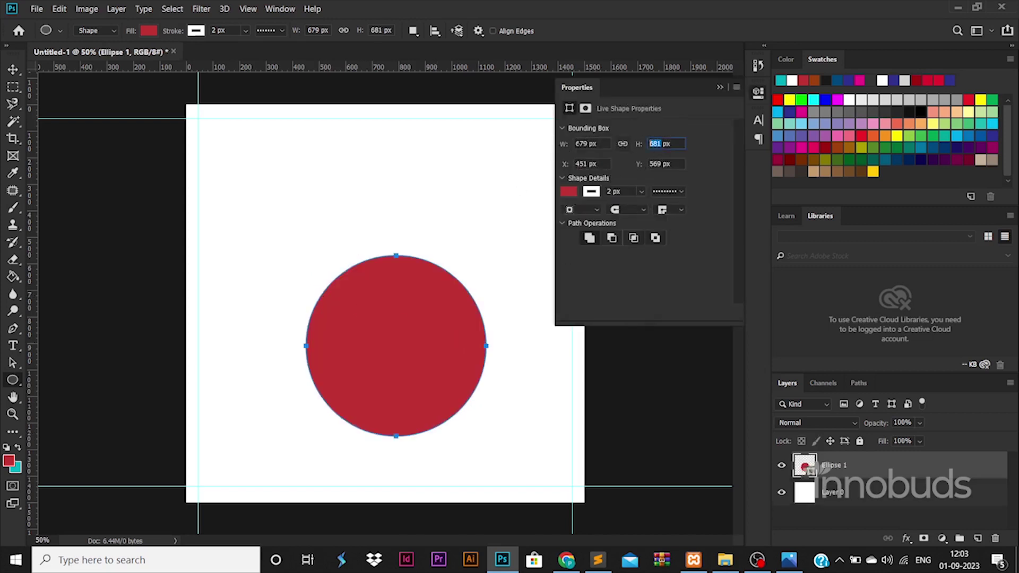
pyautogui.write('9')
pyautogui.press('Return')
# Warp the circle, pulling its upper-left into an organic bulge.
pyautogui.press('v')
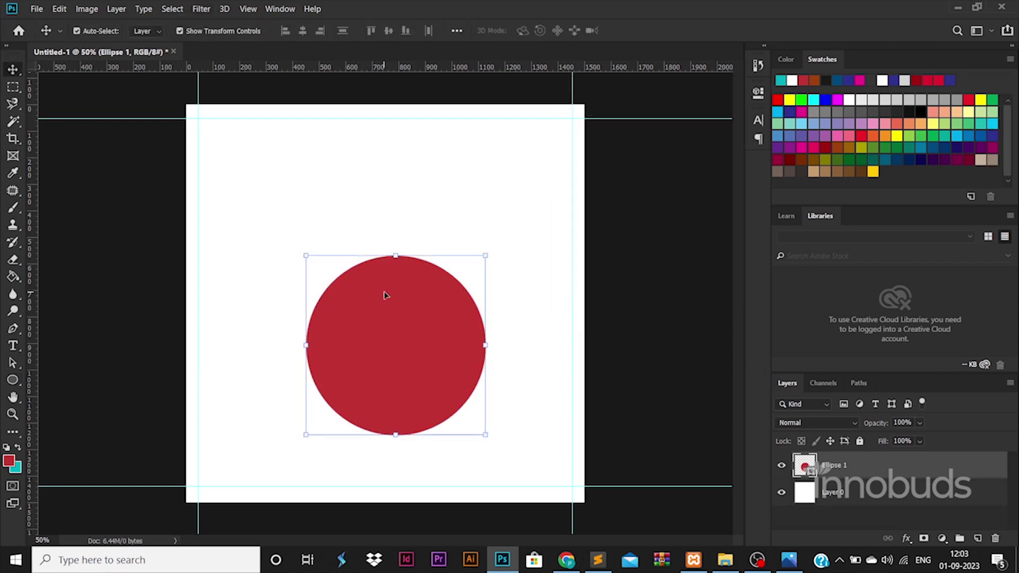
pyautogui.rightClick(385, 296)
pyautogui.press('Escape')
pyautogui.hotkey('ctrl', 't')
pyautogui.rightClick(385, 286)
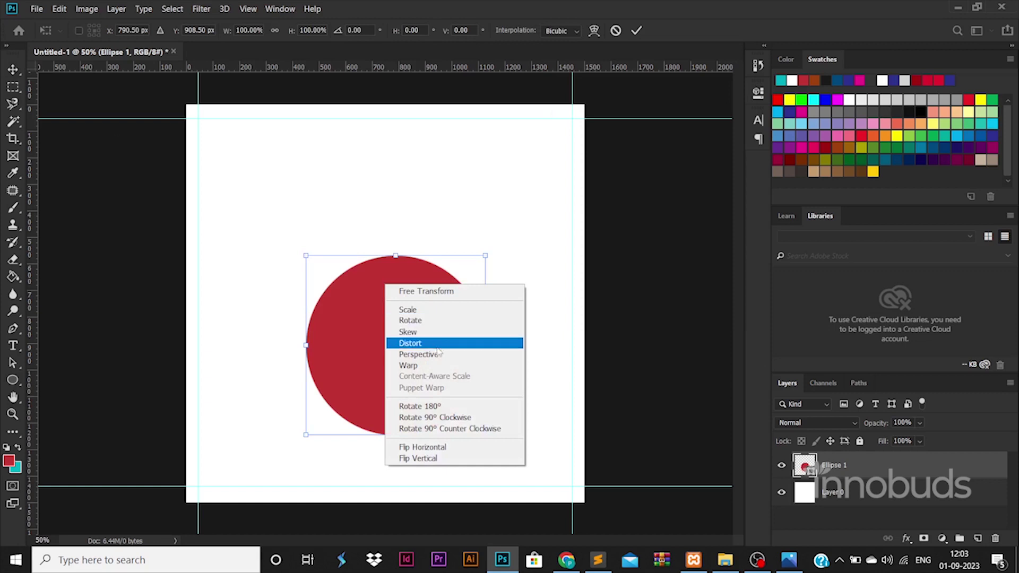
pyautogui.click(438, 365)
pyautogui.moveTo(364, 289); pyautogui.dragTo(311, 236)
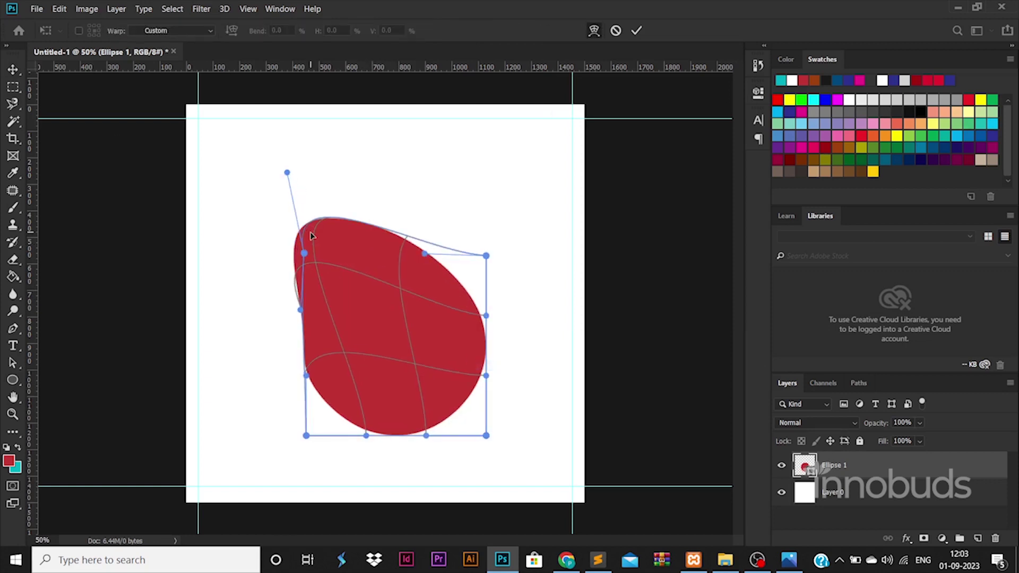
pyautogui.click(13, 69)
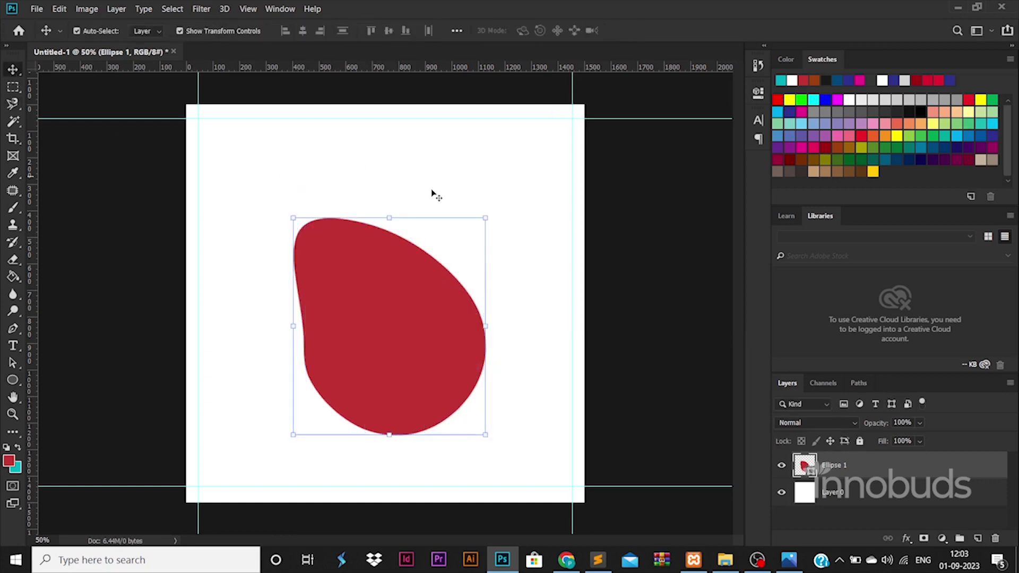
# Enlarge the blob to about 110% and move it toward the upper-left.
pyautogui.moveTo(486, 218); pyautogui.dragTo(506, 203)
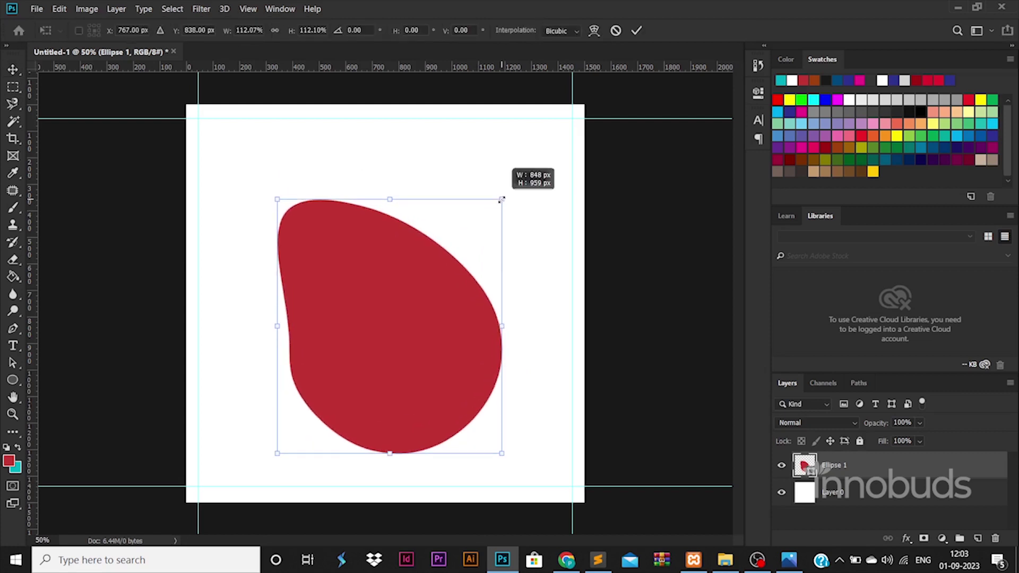
pyautogui.moveTo(417, 274); pyautogui.dragTo(379, 242)
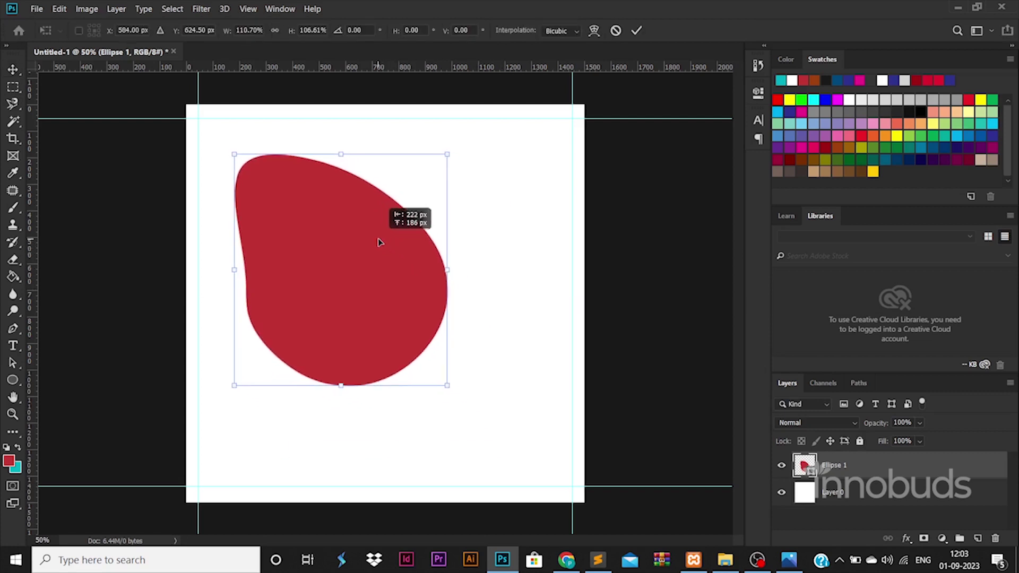
pyautogui.press('Return')
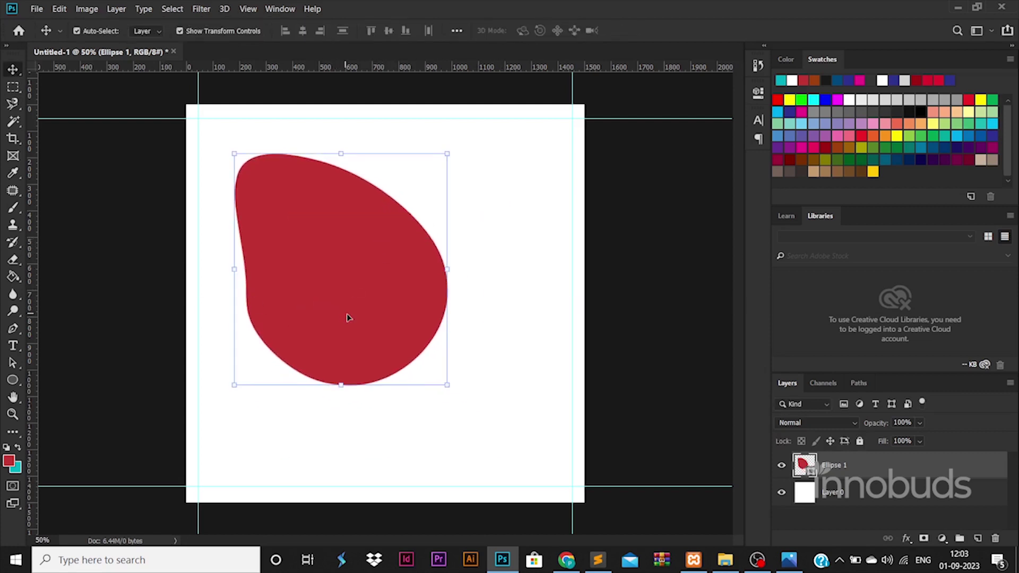
# Duplicate the blob down-right, place it behind the original, and colour it dark maroon 5c3f3f.
pyautogui.moveTo(374, 330); pyautogui.dragTo(389, 351)
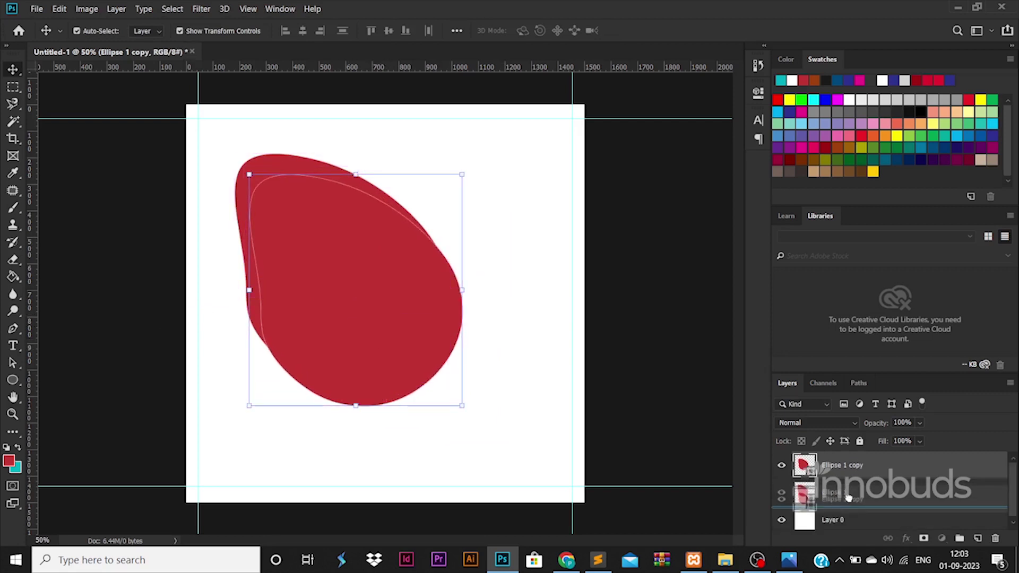
pyautogui.moveTo(811, 473); pyautogui.dragTo(810, 499)
pyautogui.doubleClick(809, 497)
pyautogui.click(708, 371)
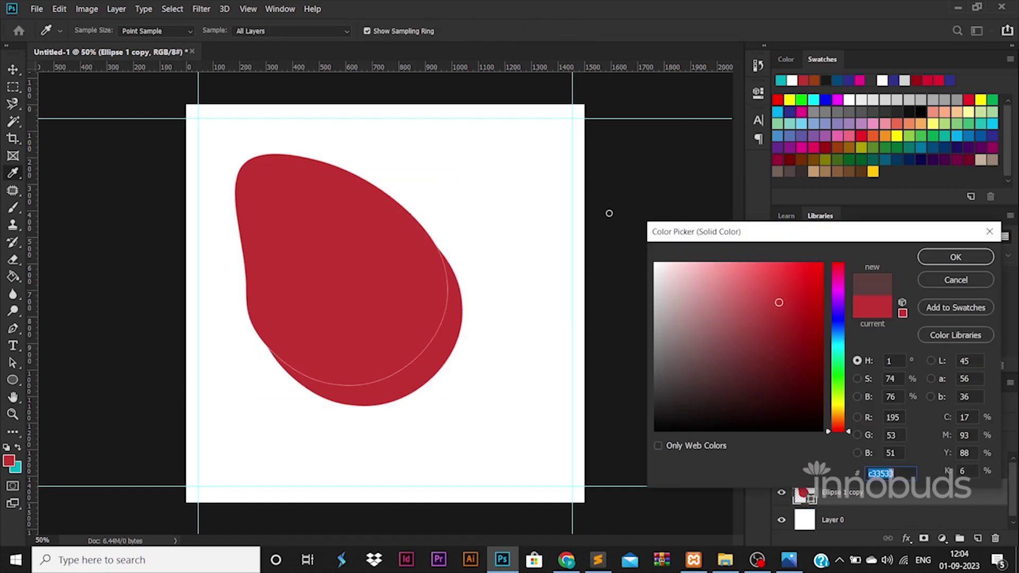
pyautogui.click(959, 260)
# Set the front red blob's stroke to none.
pyautogui.hotkey('alt', ']')
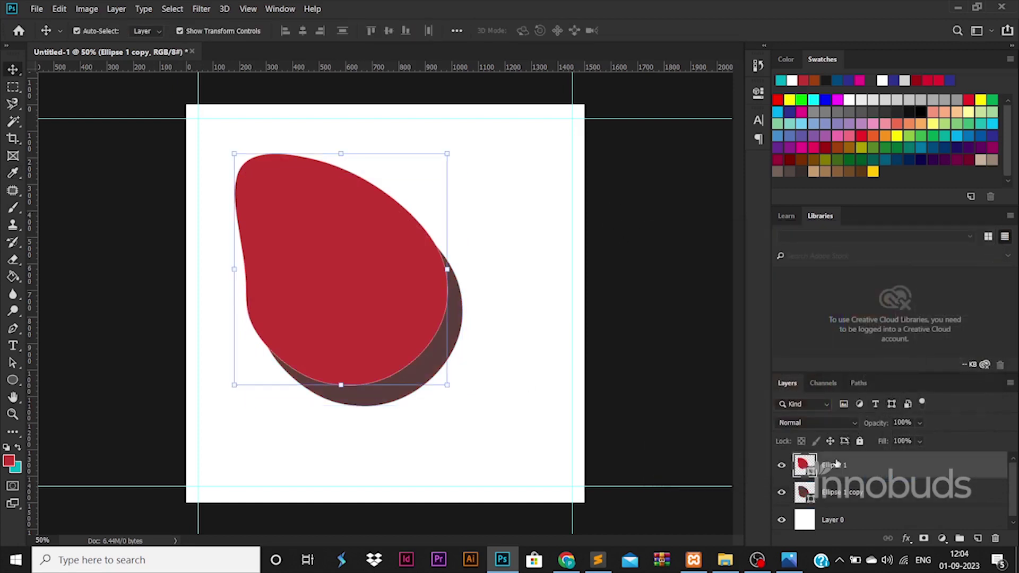
pyautogui.press('u')
pyautogui.click(197, 31)
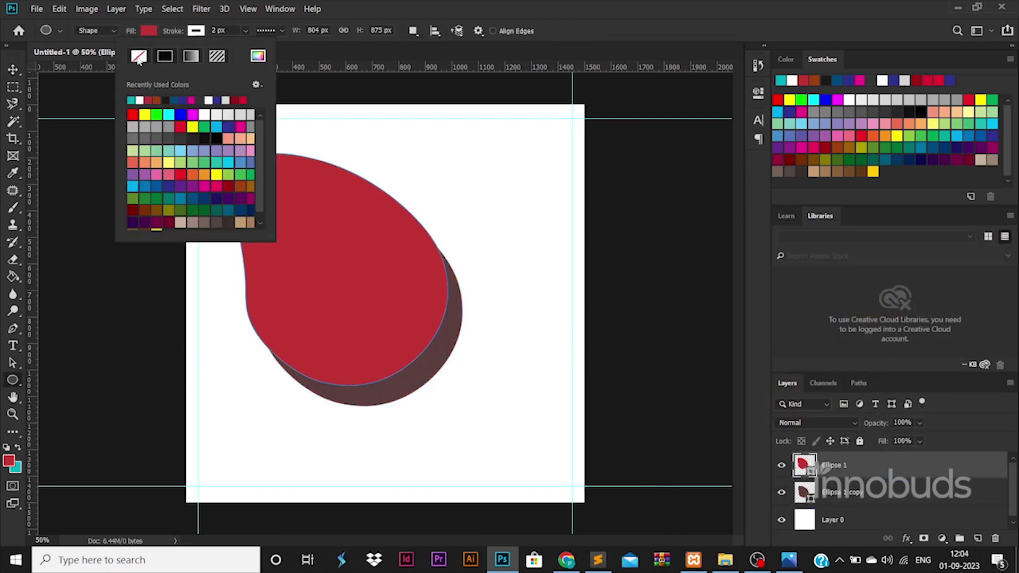
pyautogui.click(18, 71)
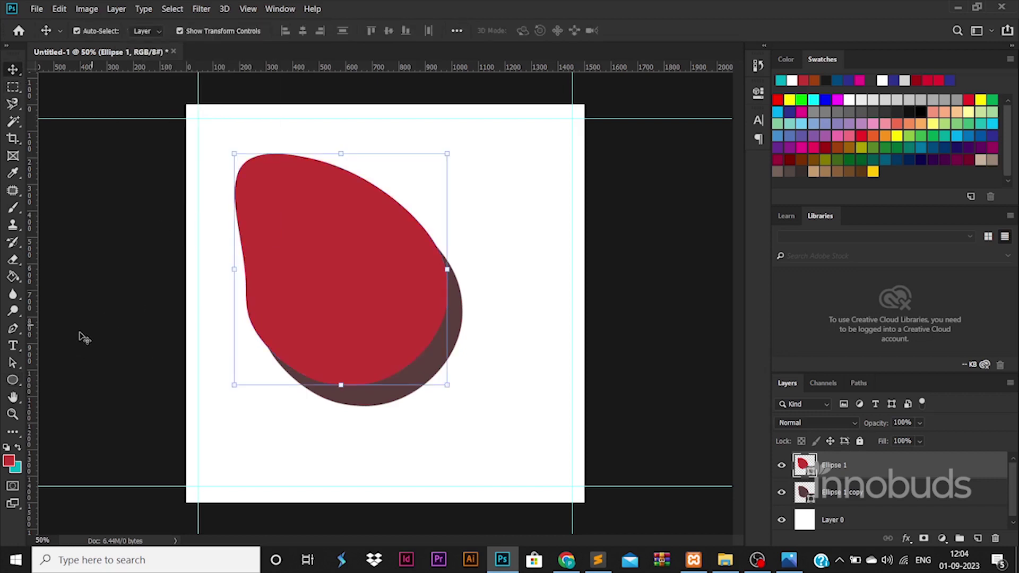
pyautogui.rightClick(13, 380)
# Draw large red rounded rectangles at the lower left and across the top-right area.
pyautogui.click(79, 391)
pyautogui.moveTo(124, 371)
pyautogui.mouseDown()
pyautogui.moveTo(361, 481)
pyautogui.moveTo(336, 506)
pyautogui.mouseUp()
pyautogui.press('v')
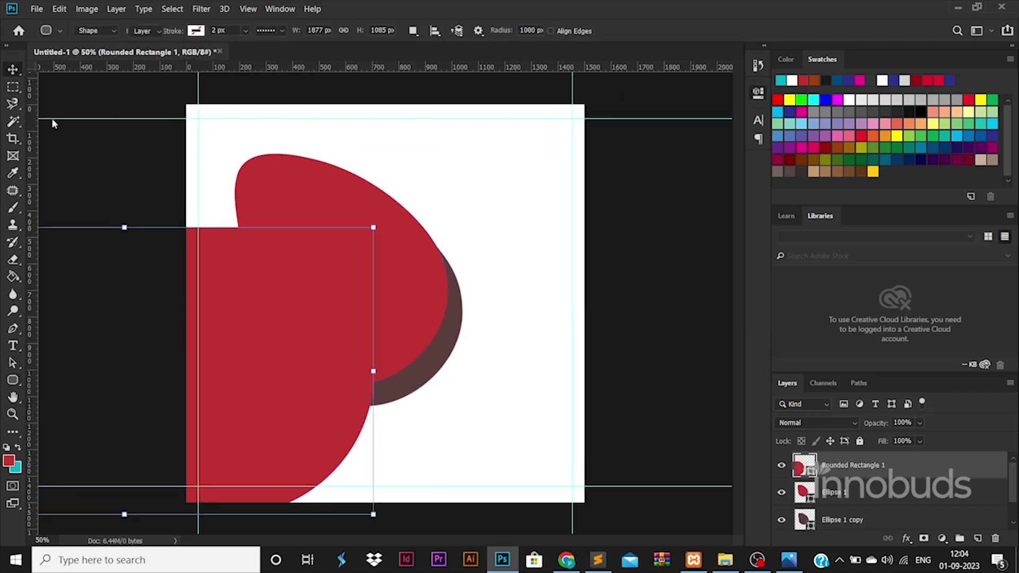
pyautogui.moveTo(291, 427)
pyautogui.mouseDown()
pyautogui.moveTo(343, 496)
pyautogui.moveTo(344, 520)
pyautogui.mouseUp()
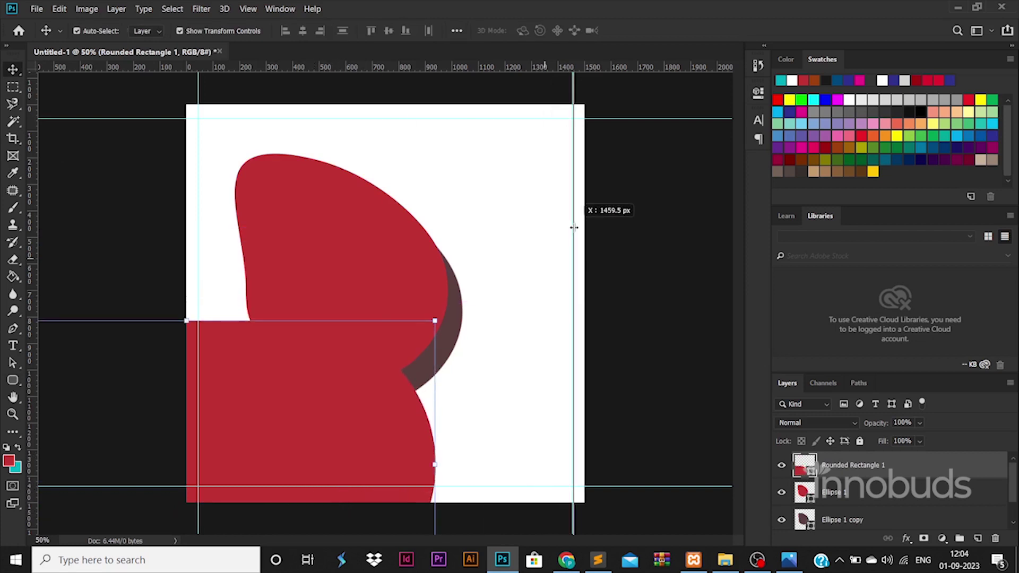
pyautogui.moveTo(448, 325); pyautogui.dragTo(713, 143)
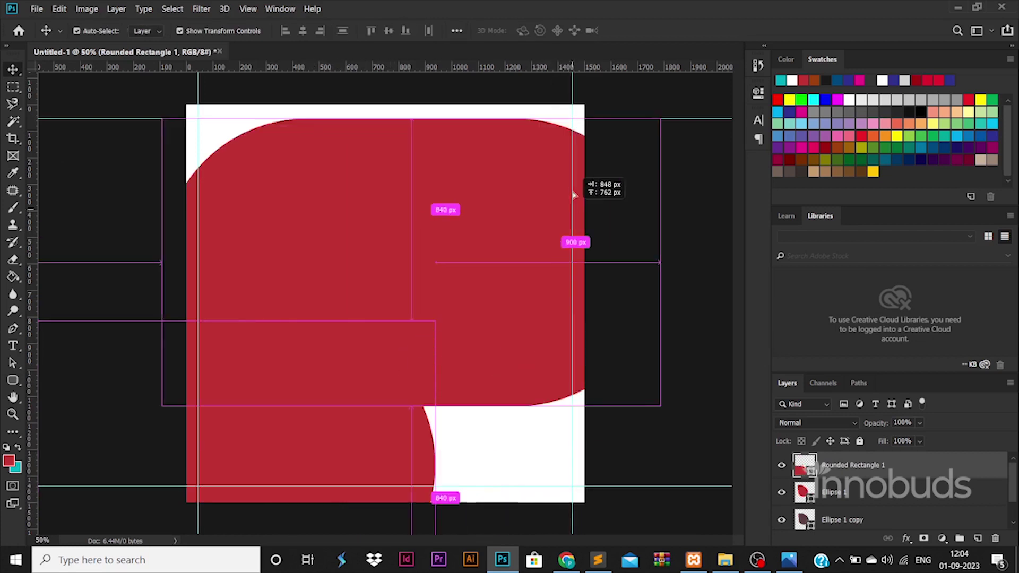
pyautogui.hotkey('ctrl', 'j')
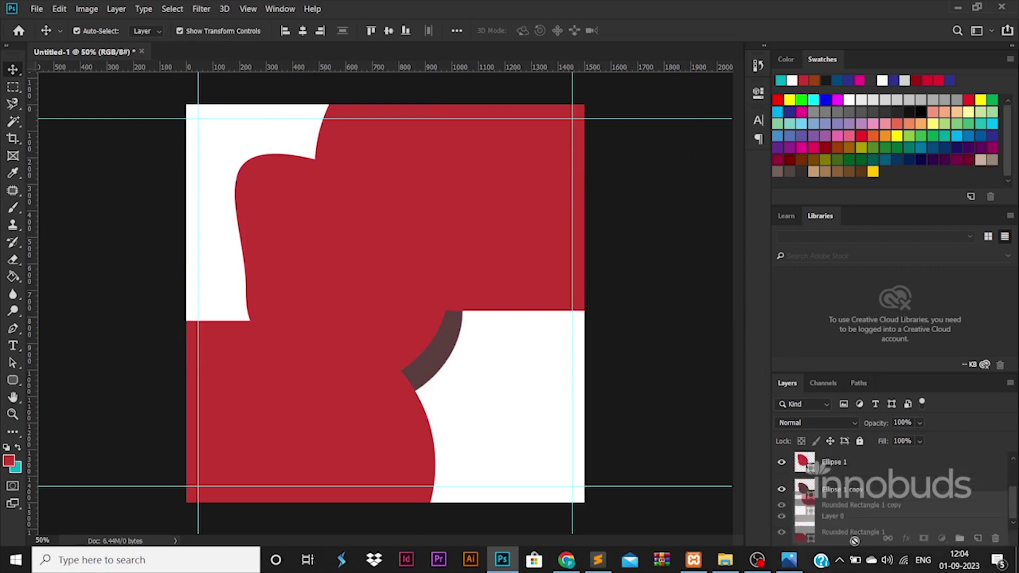
# Move the rectangles beneath the blob layers and reposition the top-right and bottom-left blocks.
pyautogui.moveTo(869, 550); pyautogui.dragTo(851, 494)
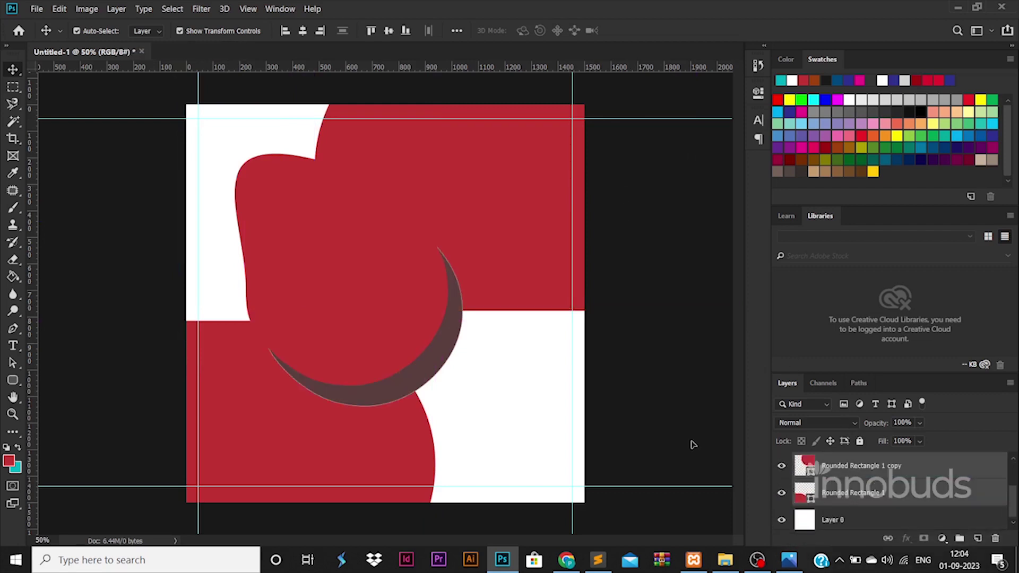
pyautogui.moveTo(546, 221); pyautogui.dragTo(537, 191)
pyautogui.hotkey('ctrl', 'z')
pyautogui.rightClick(540, 201)
pyautogui.click(555, 203)
pyautogui.click(365, 453)
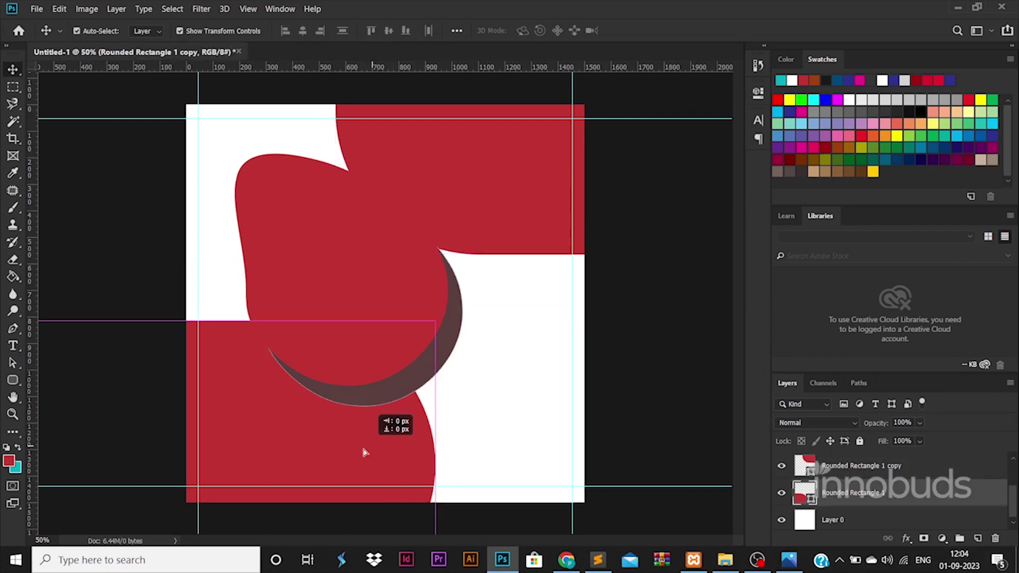
pyautogui.moveTo(366, 452); pyautogui.dragTo(356, 488)
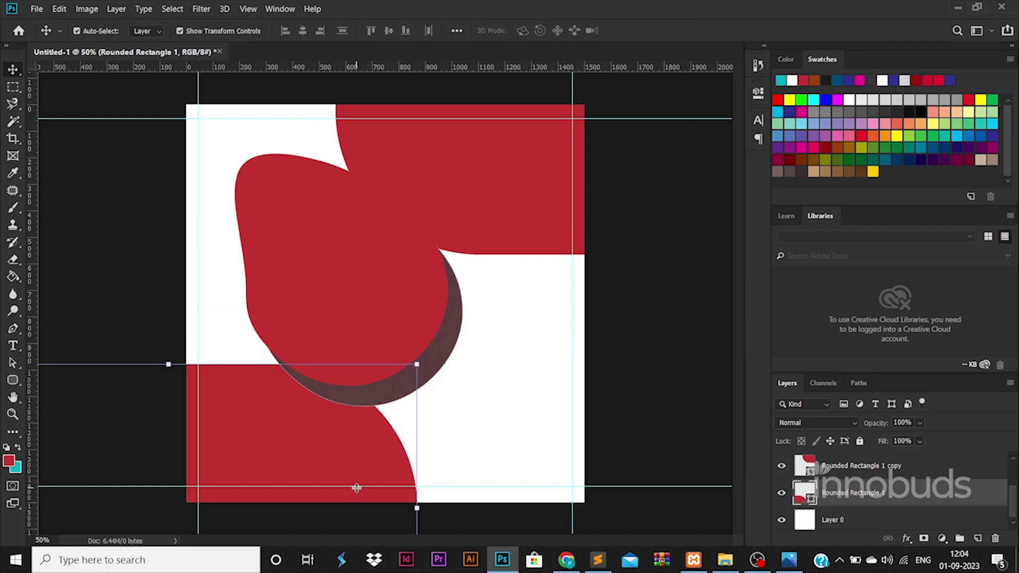
pyautogui.click(327, 295)
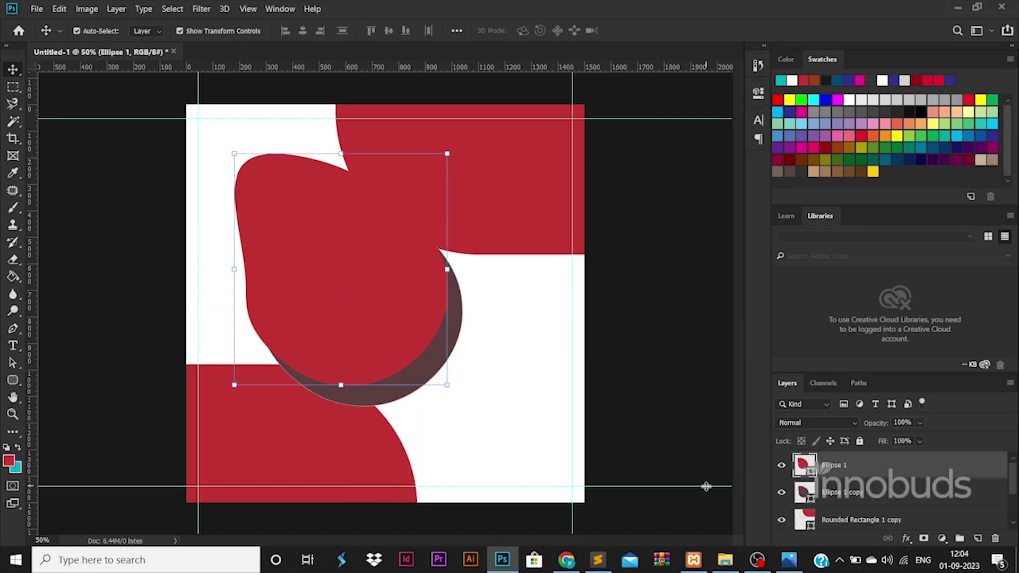
pyautogui.click(725, 560)
# Place the fashion jpg photo over the blob, shifted up-left.
pyautogui.moveTo(215, 101); pyautogui.dragTo(450, 240)
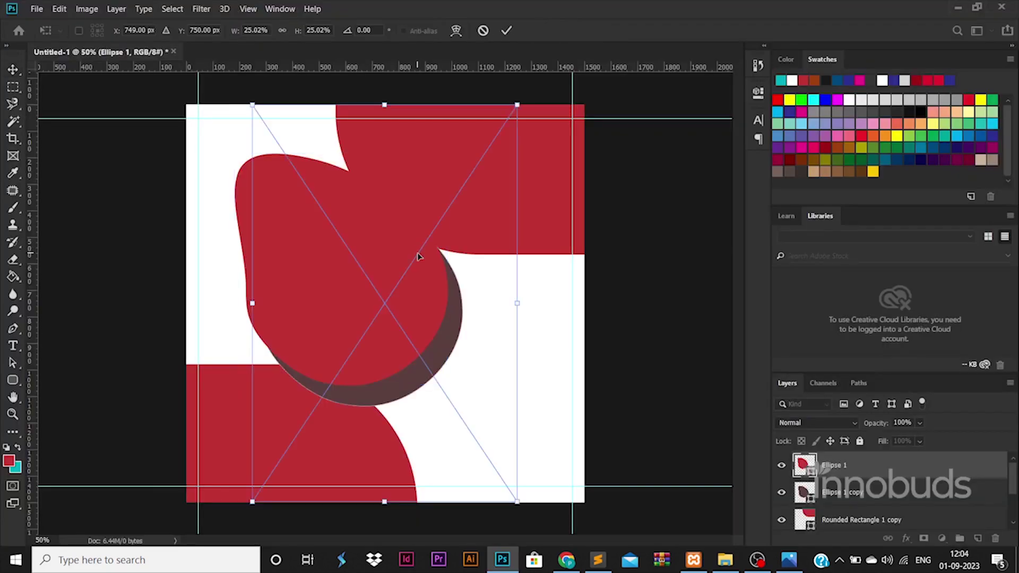
pyautogui.moveTo(424, 239); pyautogui.dragTo(391, 218)
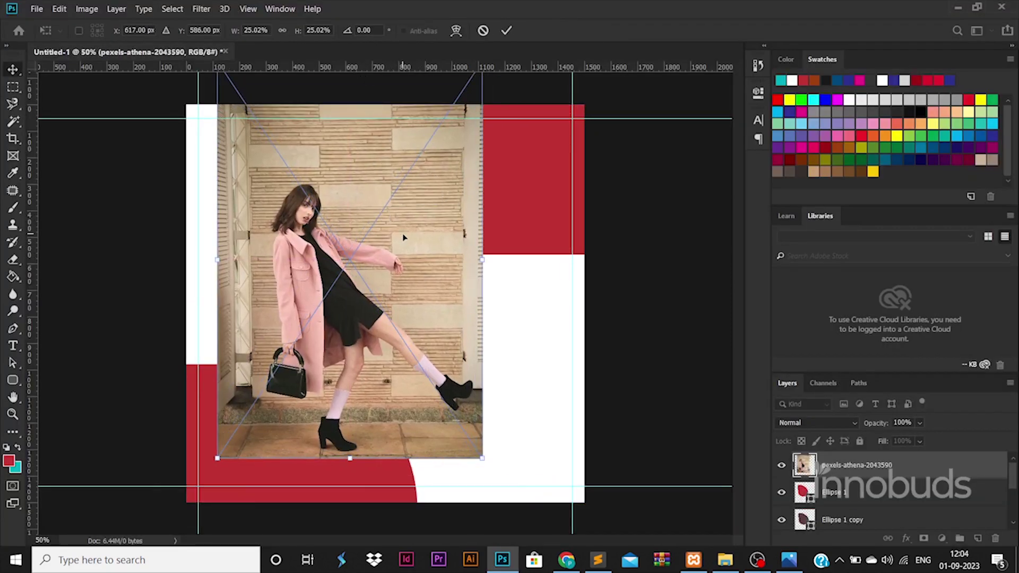
pyautogui.press('Return')
# Load the oval's selection, invert it, and delete the photo outside the oval.
pyautogui.keyDown('ctrl'); pyautogui.click(805, 493); pyautogui.keyUp('ctrl')
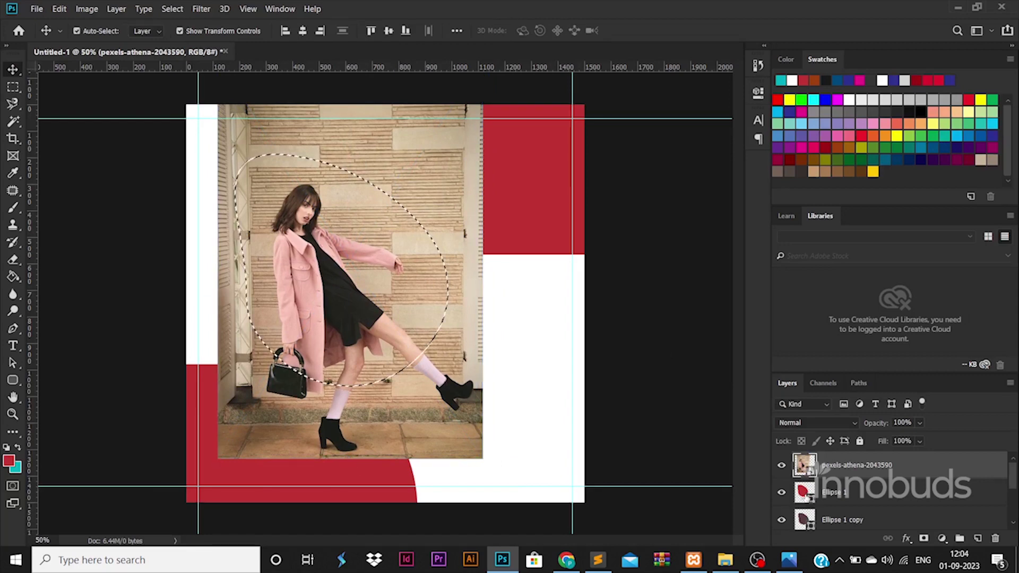
pyautogui.rightClick(860, 472)
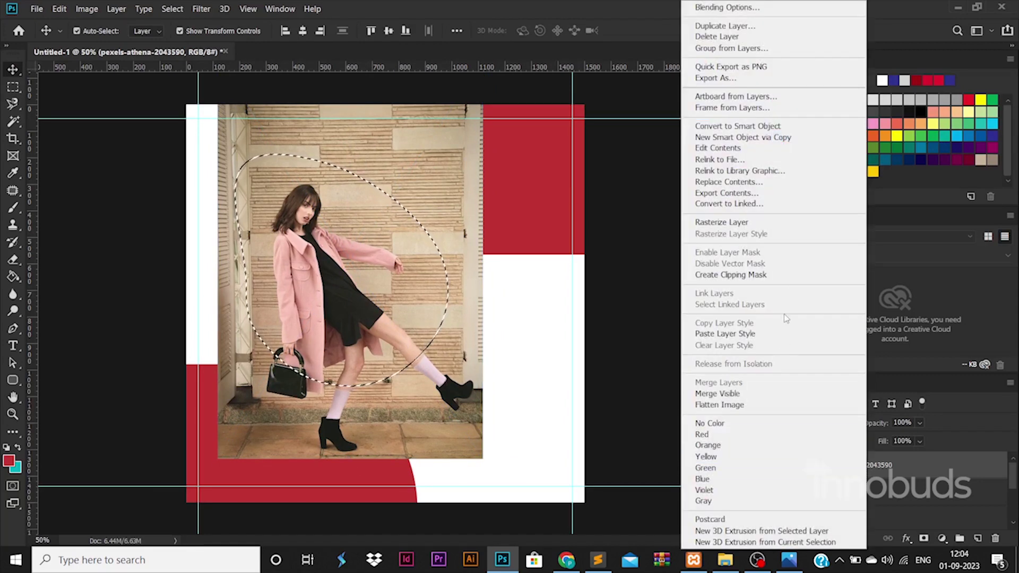
pyautogui.click(773, 221)
pyautogui.hotkey('ctrl', 'shift', 'i')
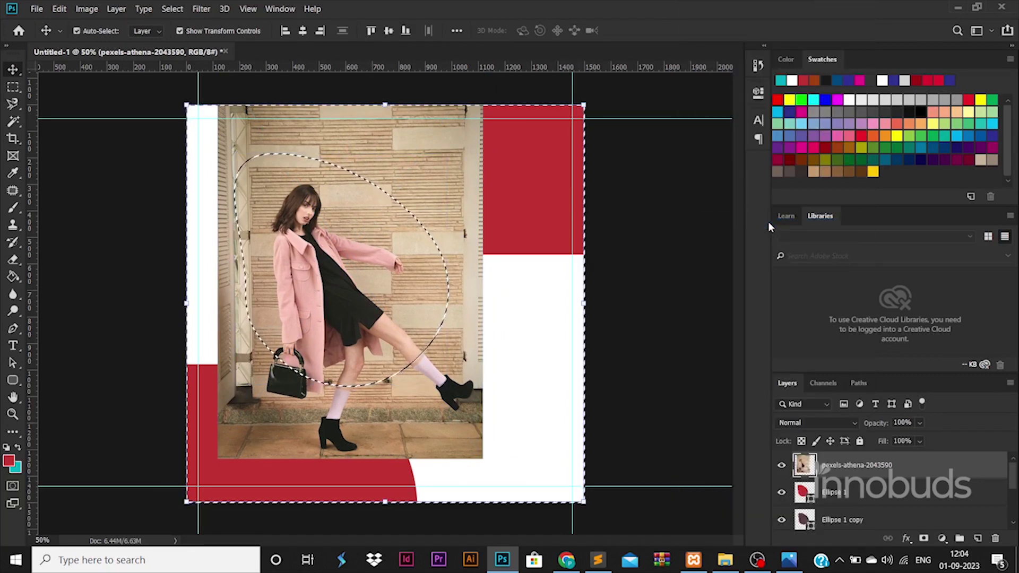
pyautogui.press('Delete')
pyautogui.hotkey('ctrl', 'd')
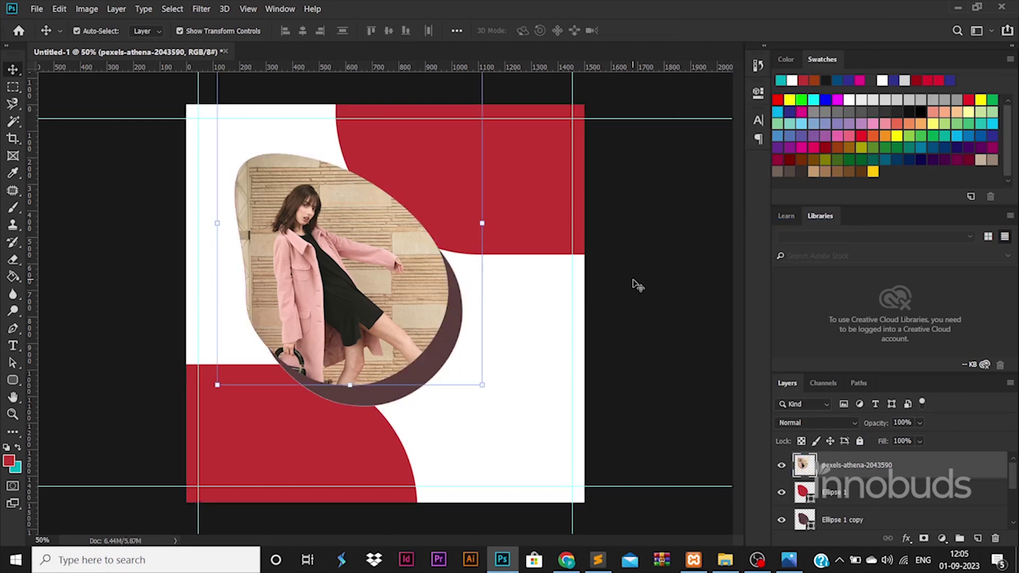
pyautogui.click(454, 323)
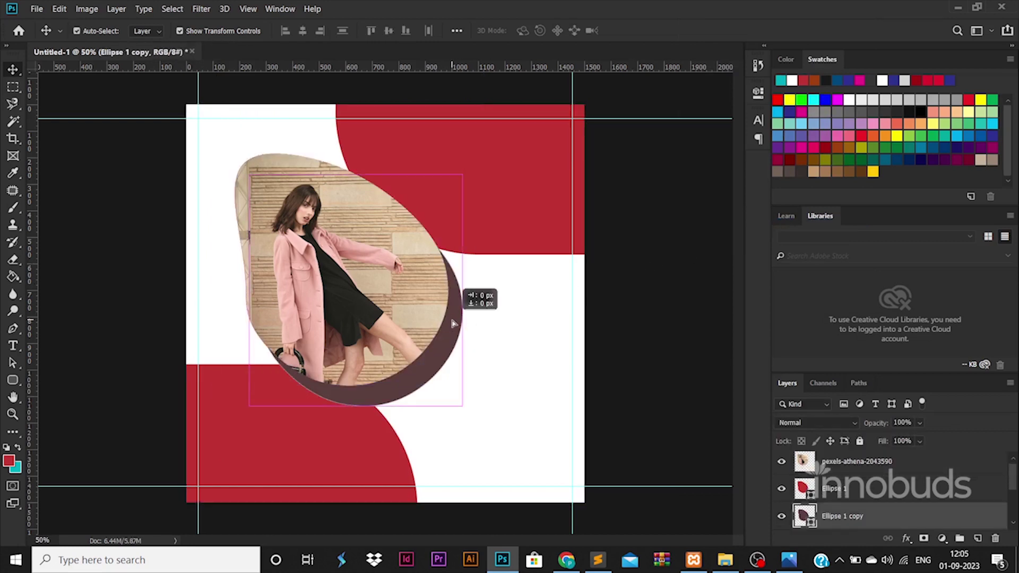
# Recolour the bottom rounded rectangle to a tan sampled from the photo's wall.
pyautogui.click(390, 456)
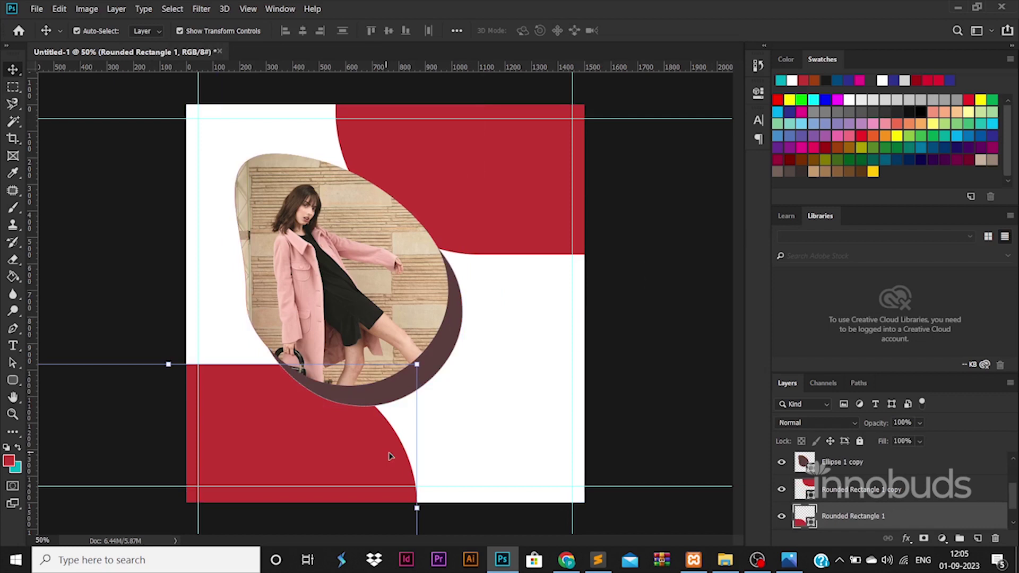
pyautogui.doubleClick(811, 525)
pyautogui.click(321, 296)
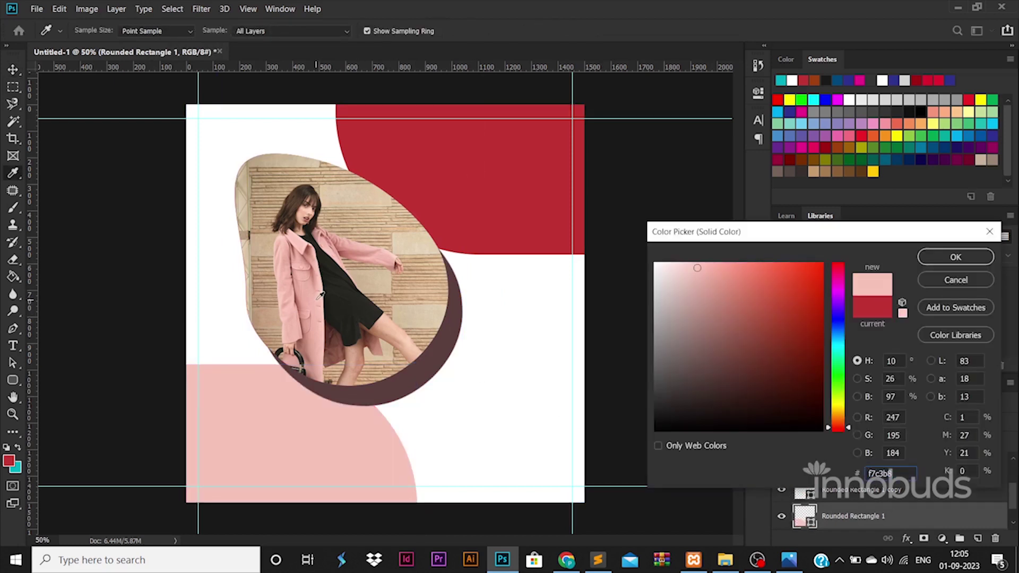
pyautogui.click(437, 304)
pyautogui.click(433, 313)
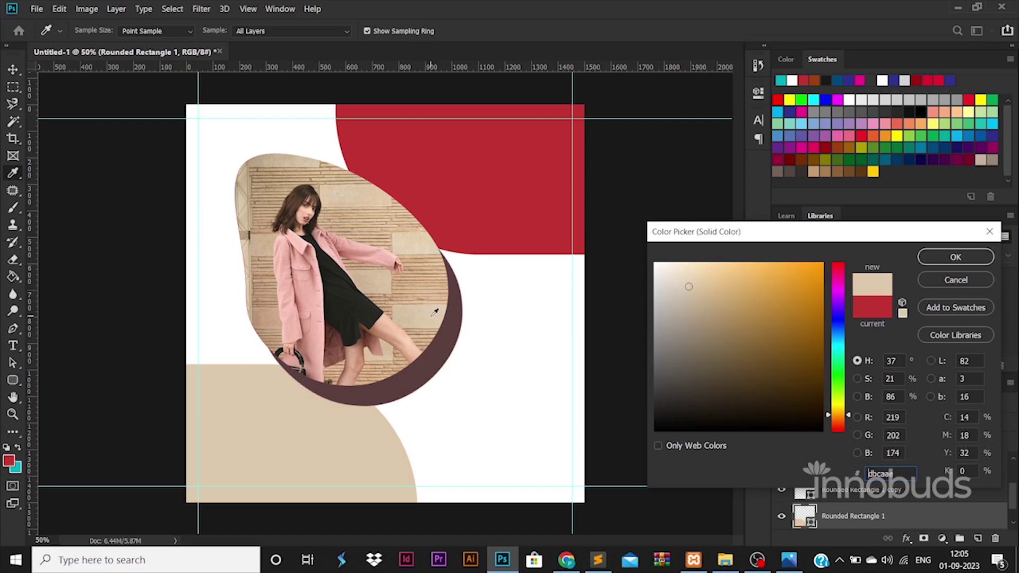
pyautogui.click(431, 287)
pyautogui.write('f')
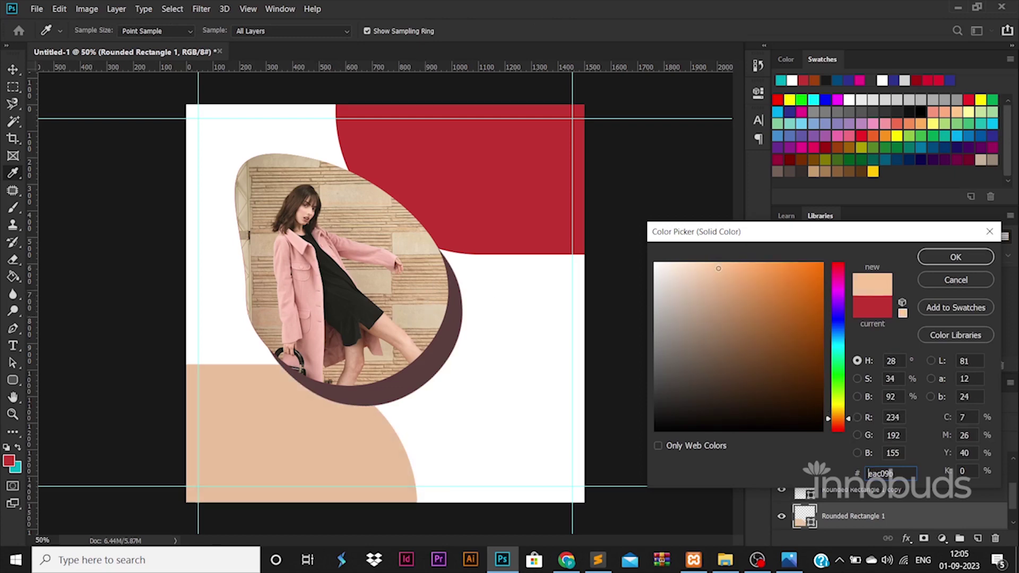
pyautogui.write('8c69c')
pyautogui.scroll(2, 423, 303)
pyautogui.scroll(1, 427, 298)
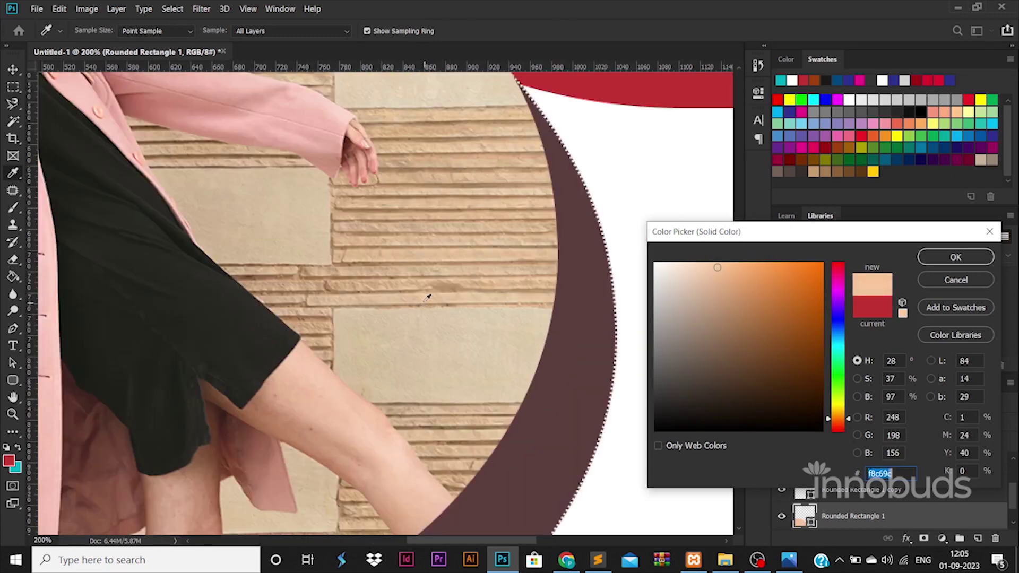
pyautogui.click(444, 278)
pyautogui.click(521, 250)
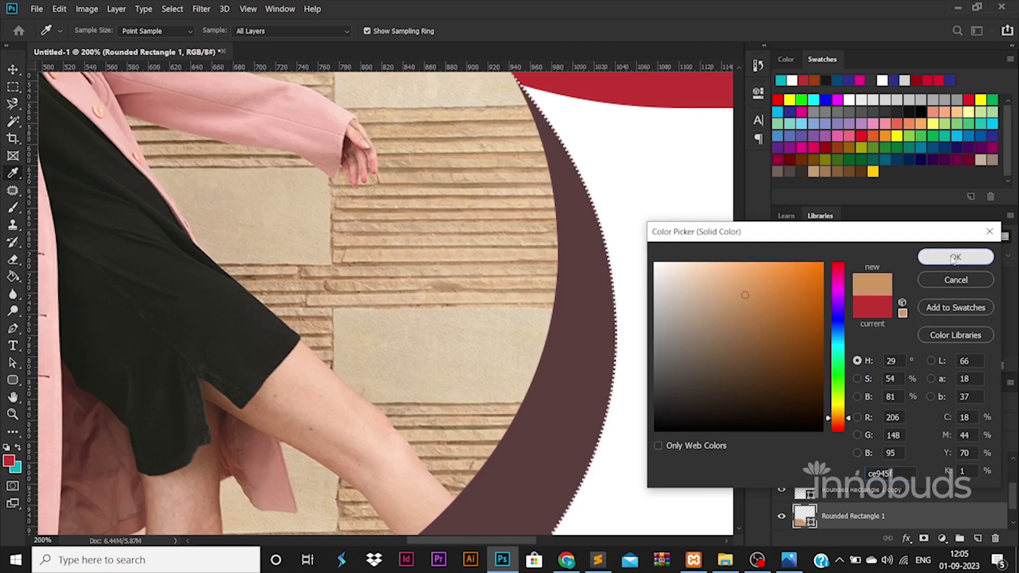
pyautogui.press('Return')
pyautogui.scroll(-2, 596, 275)
pyautogui.scroll(-2, 605, 234)
# Apply the same tan fill to the top rounded rectangle.
pyautogui.click(614, 191)
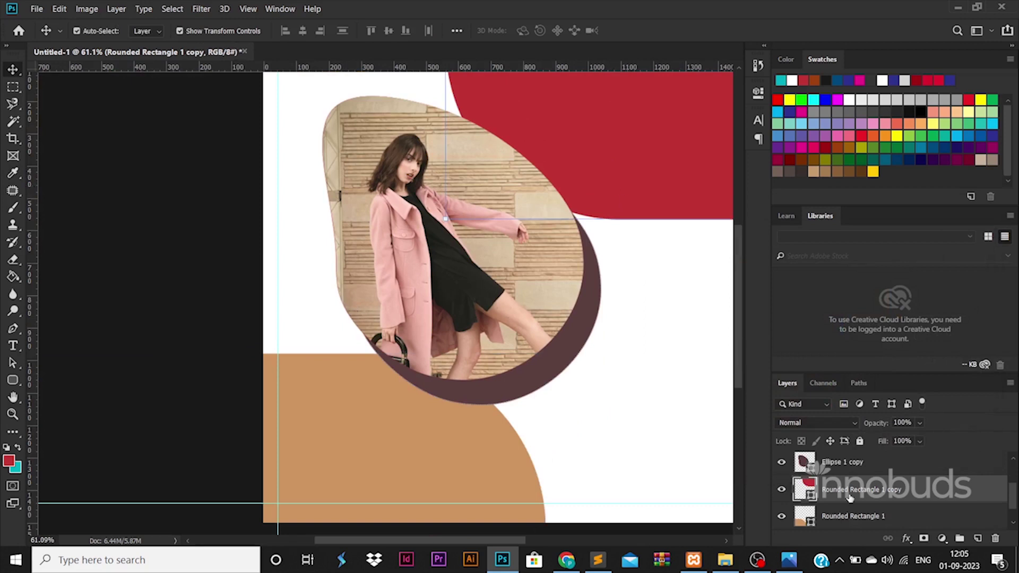
pyautogui.click(489, 419)
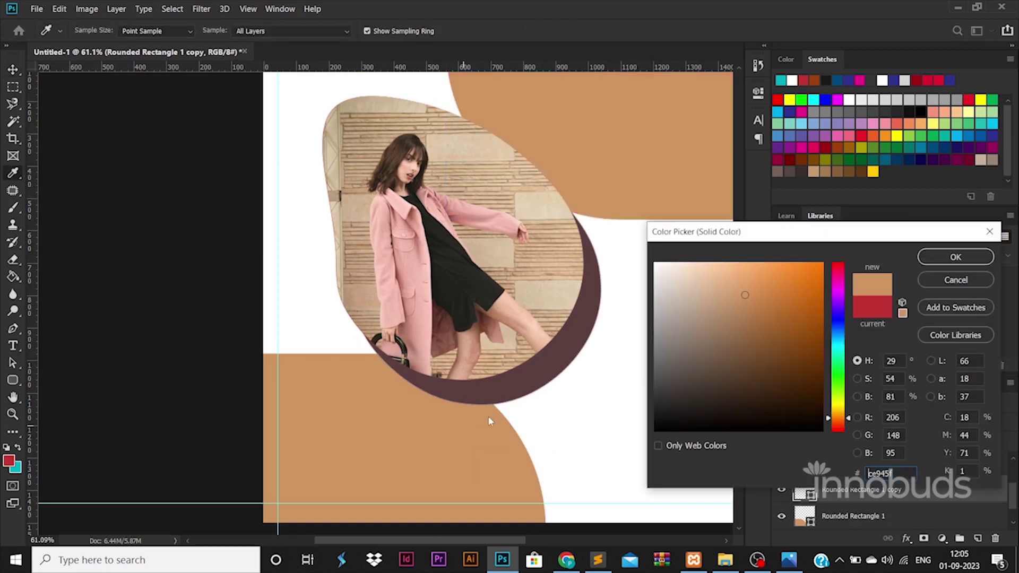
pyautogui.click(950, 267)
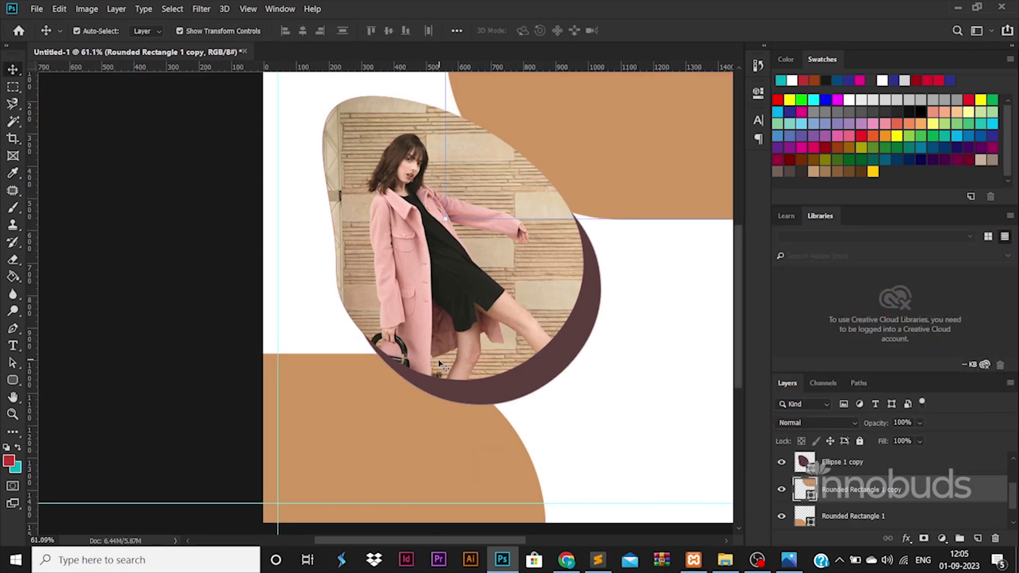
pyautogui.click(13, 380)
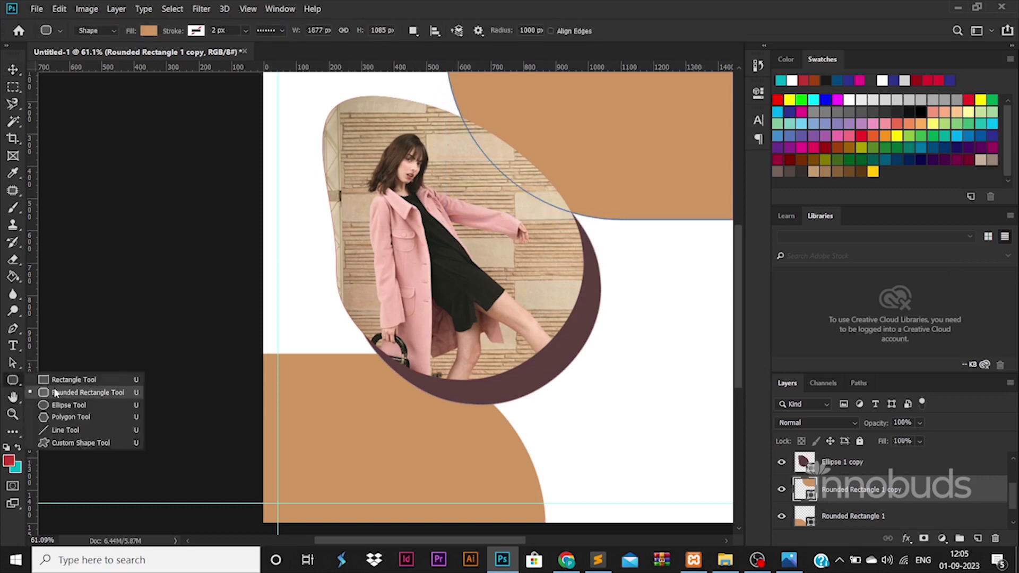
# Draw thin tan vertical bars left of the photo and space them evenly.
pyautogui.click(55, 393)
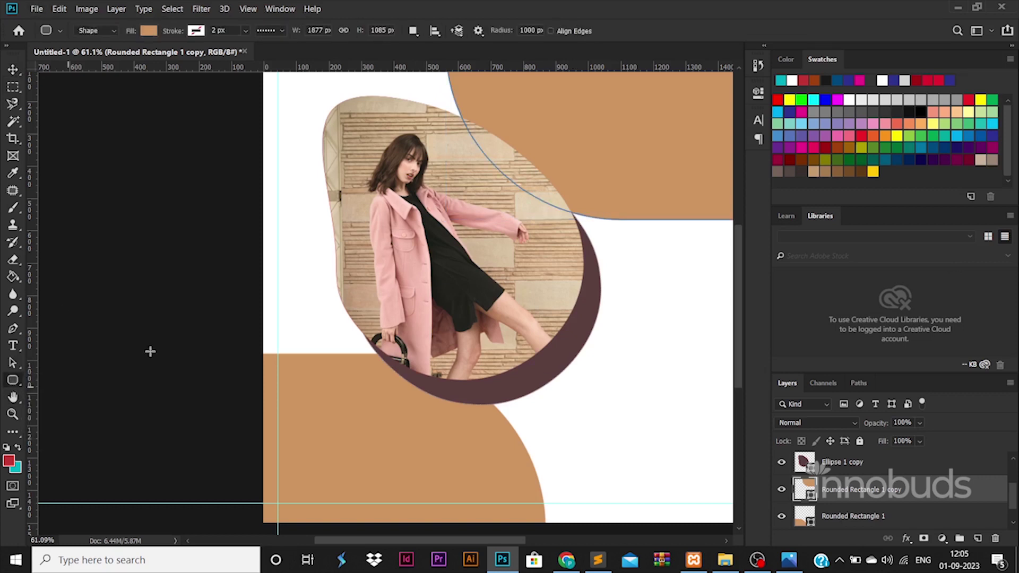
pyautogui.moveTo(297, 304); pyautogui.dragTo(296, 361)
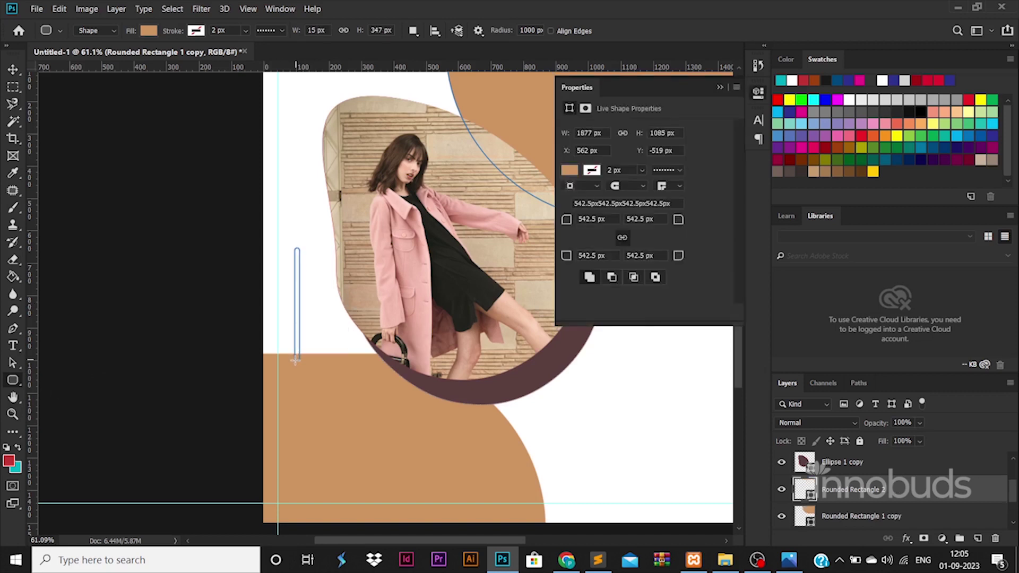
pyautogui.click(13, 69)
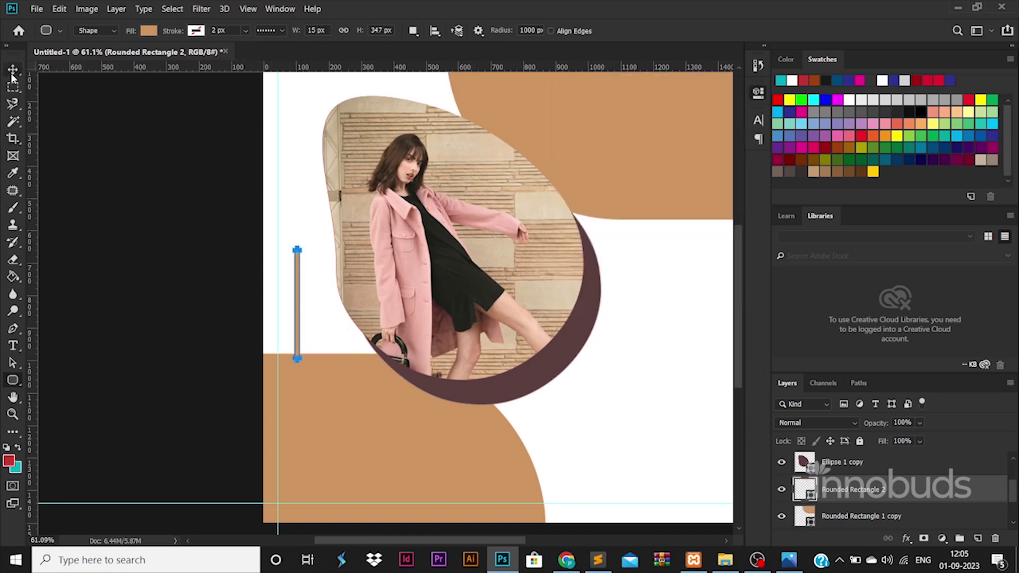
pyautogui.moveTo(338, 291); pyautogui.dragTo(298, 302)
pyautogui.click(298, 302)
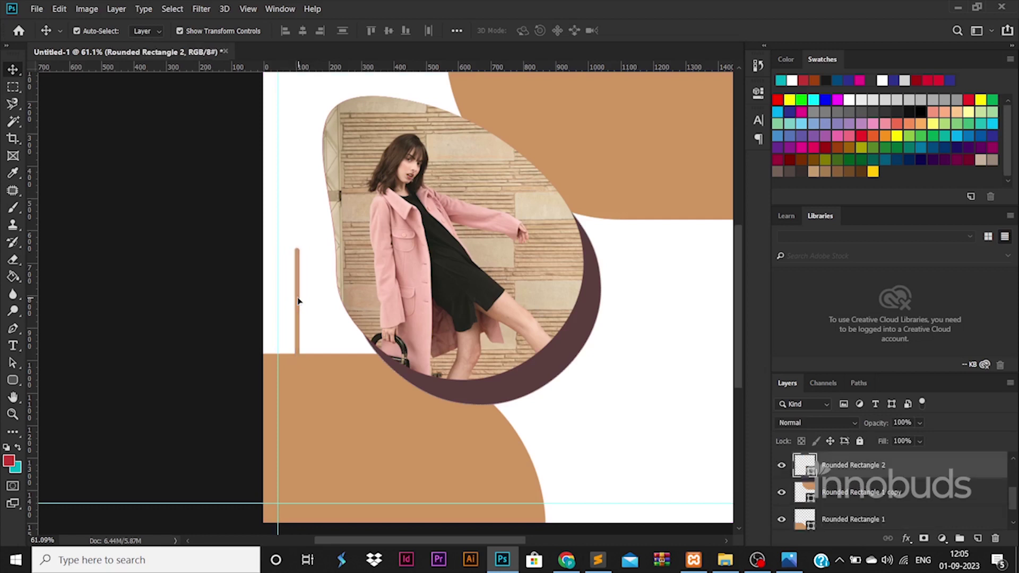
pyautogui.moveTo(297, 296)
pyautogui.mouseDown()
pyautogui.moveTo(308, 344)
pyautogui.moveTo(329, 341)
pyautogui.moveTo(286, 361)
pyautogui.mouseUp()
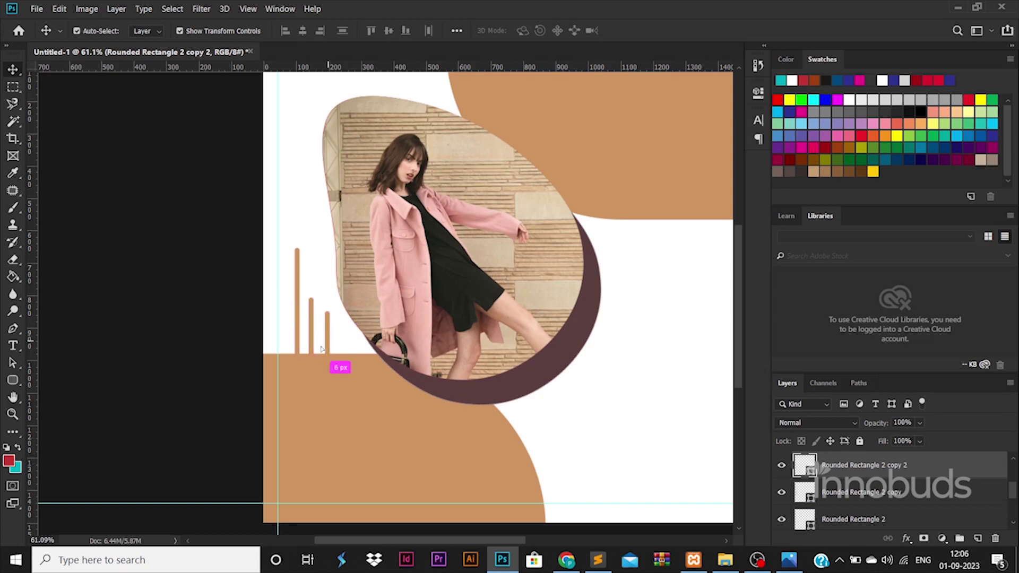
pyautogui.scroll(-2, 865, 513)
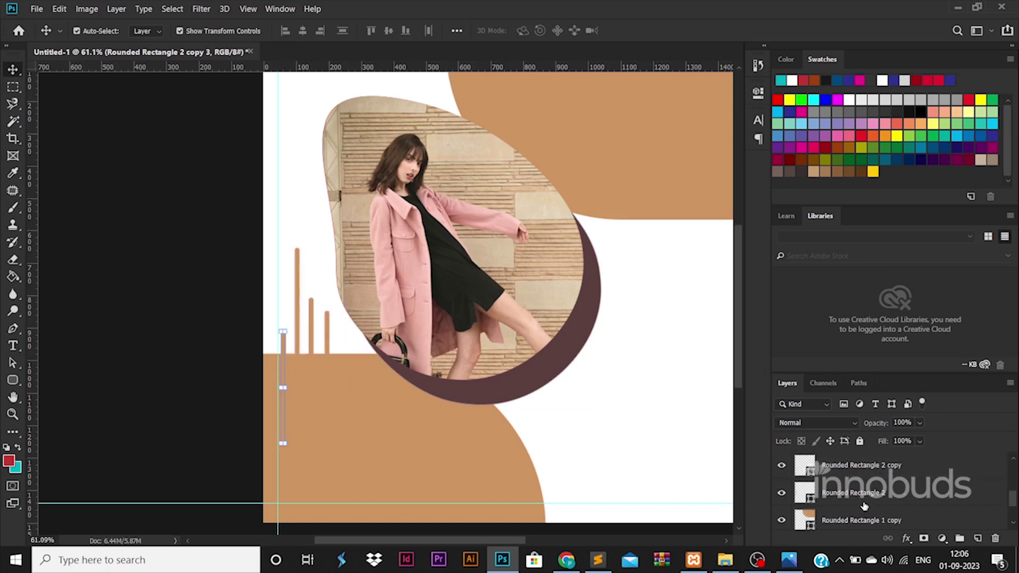
pyautogui.keyDown('shift'); pyautogui.click(865, 506); pyautogui.keyUp('shift')
pyautogui.click(428, 30)
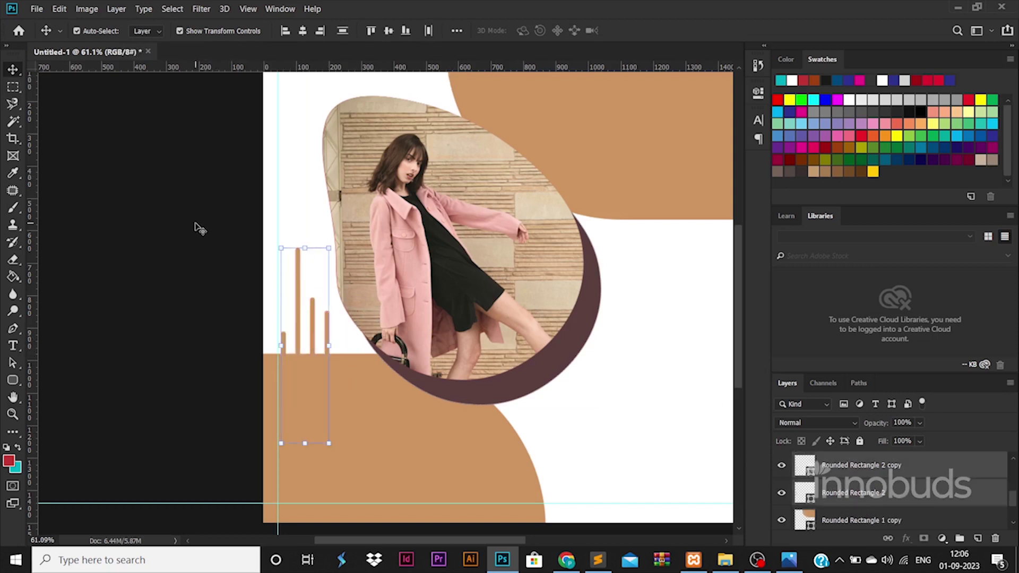
# Copy the bar group to hang below the top-right block.
pyautogui.moveTo(298, 290); pyautogui.dragTo(619, 150)
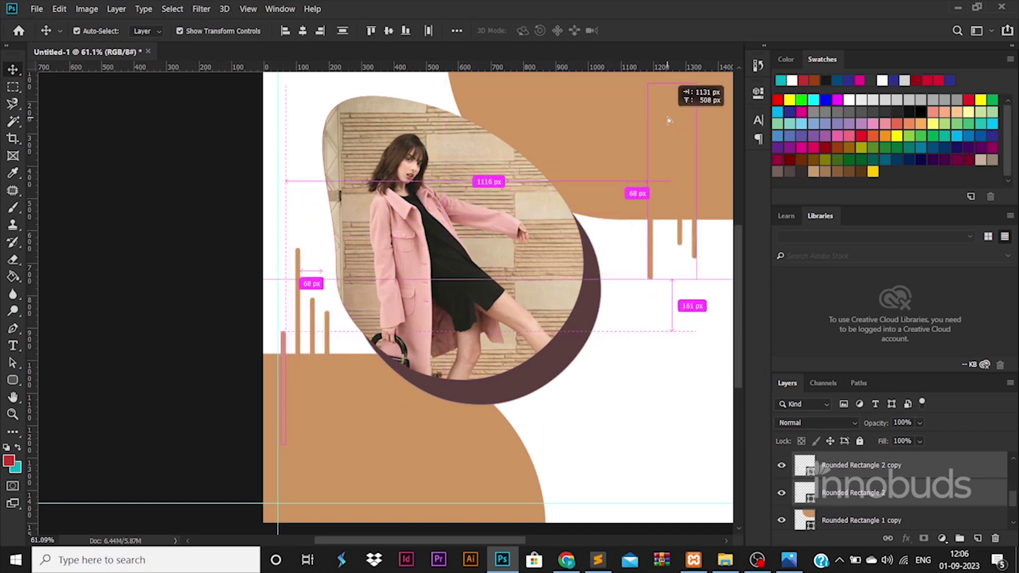
pyautogui.click(212, 203)
pyautogui.scroll(3, 212, 204)
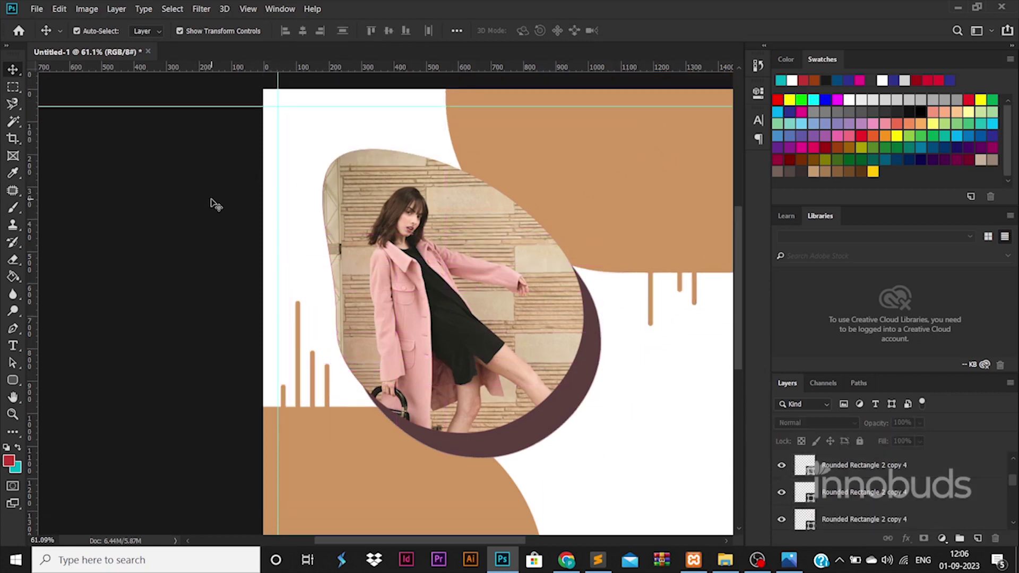
pyautogui.scroll(-3, 212, 204)
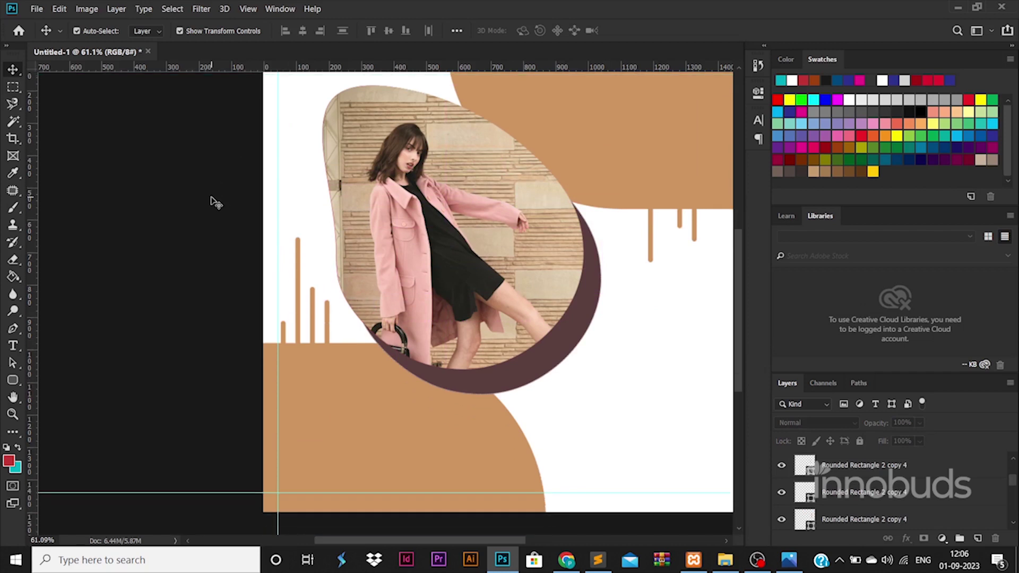
# Type the three-line headline 'UNLIMITED FASHION SALE' below right of the photo.
pyautogui.click(14, 346)
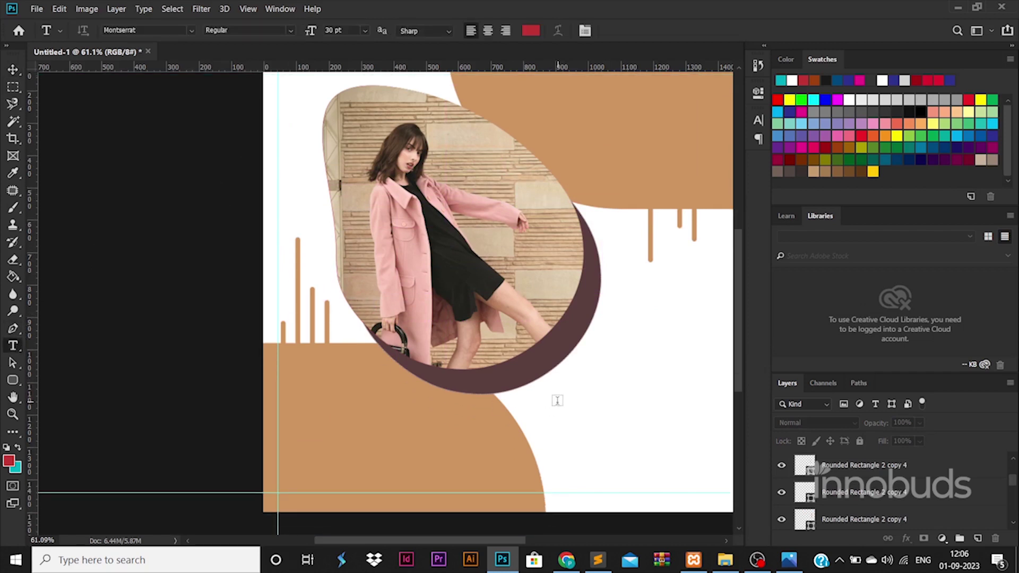
pyautogui.click(557, 403)
pyautogui.write('Fa')
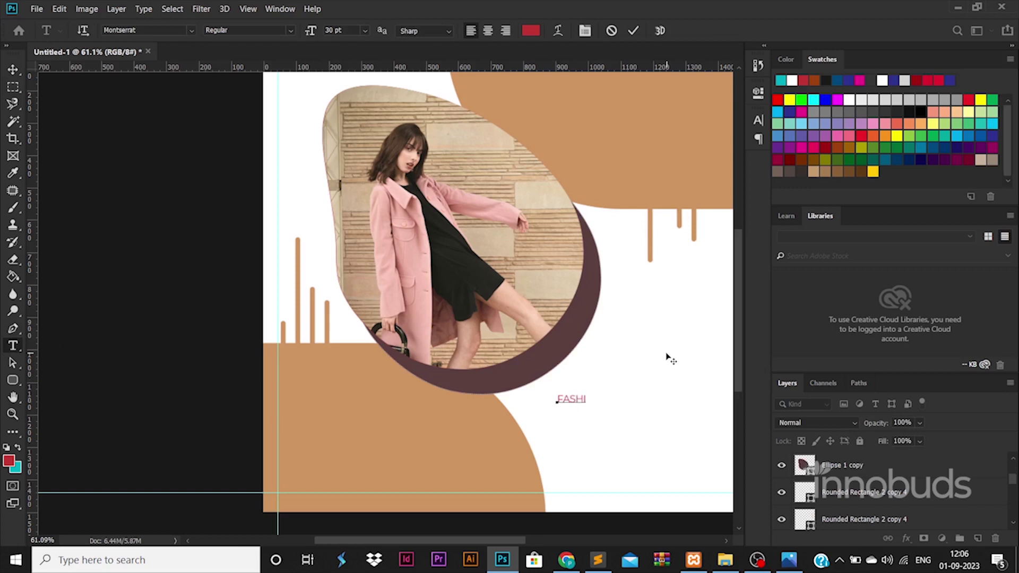
pyautogui.hotkey('ctrl', 'a')
pyautogui.write('UN')
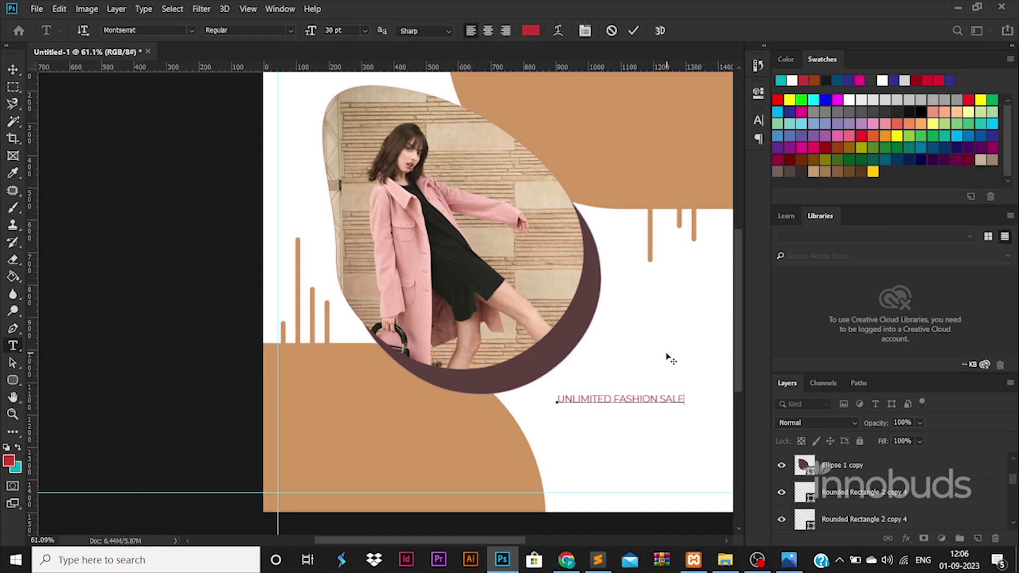
pyautogui.press('Return')
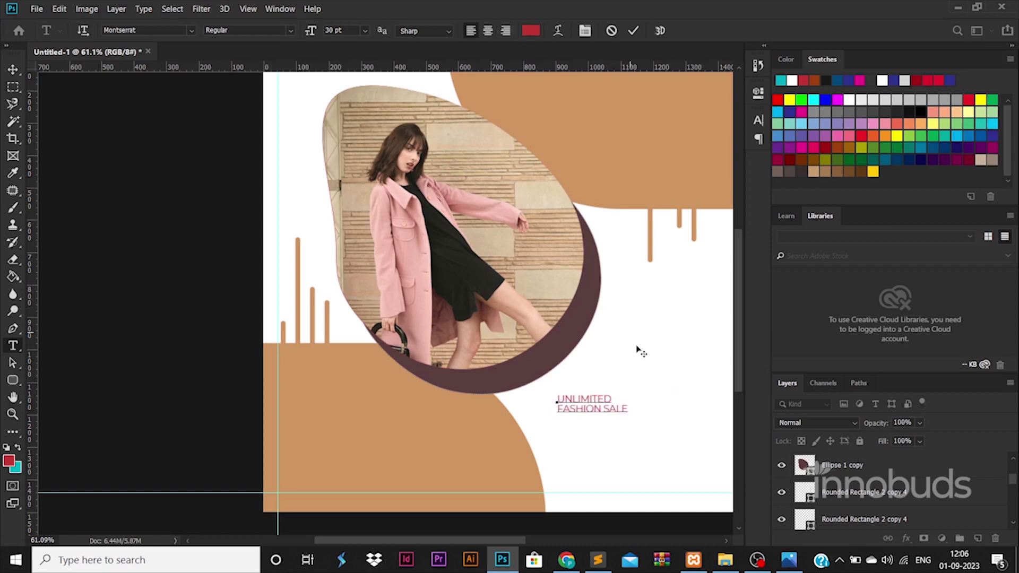
pyautogui.press('Return')
pyautogui.click(13, 69)
# Scale the headline up and nudge it slightly right.
pyautogui.moveTo(613, 393)
pyautogui.mouseDown()
pyautogui.moveTo(717, 364)
pyautogui.moveTo(706, 364)
pyautogui.mouseUp()
pyautogui.scroll(-2, 556, 361)
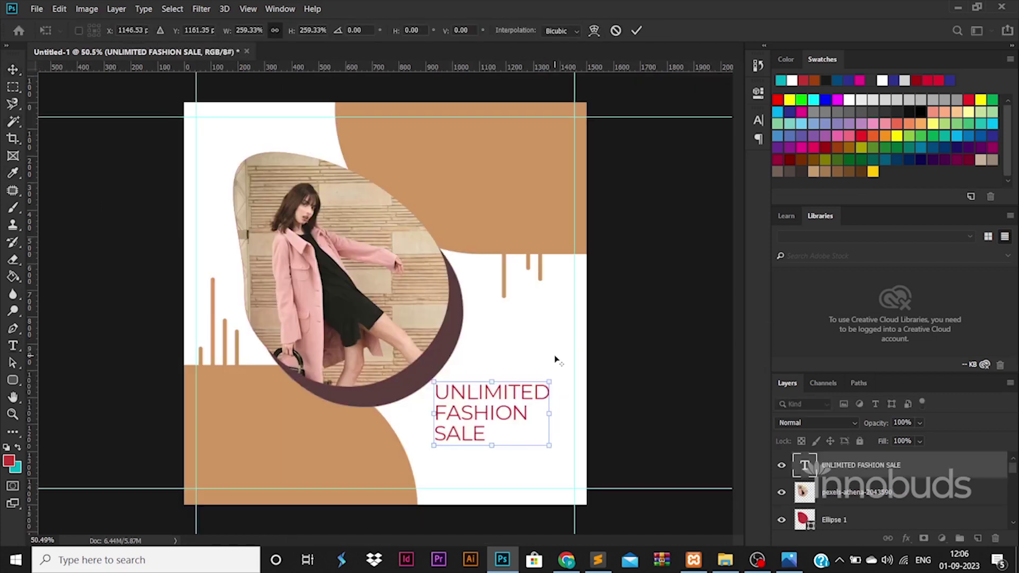
pyautogui.moveTo(565, 380); pyautogui.dragTo(584, 366)
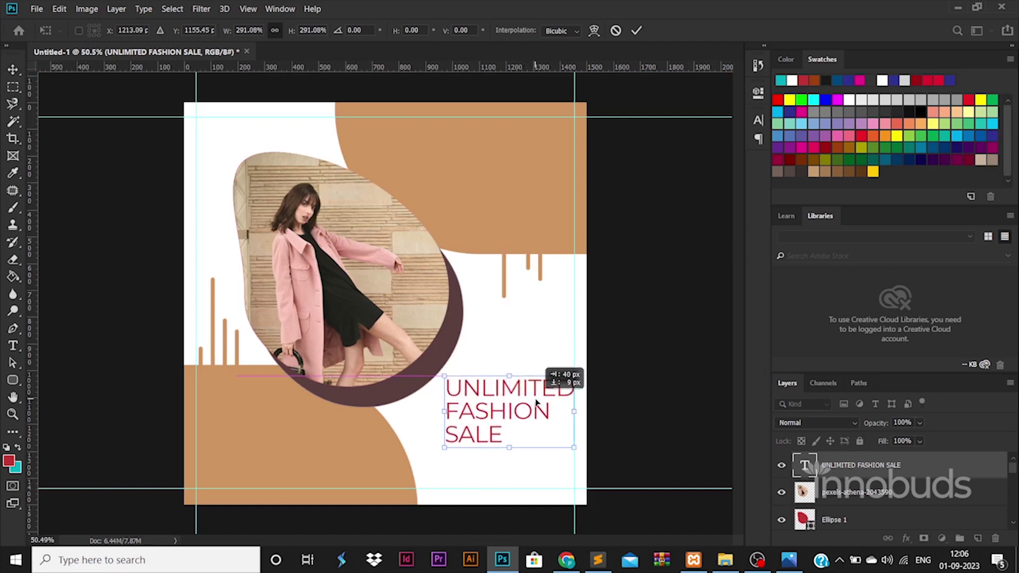
pyautogui.moveTo(525, 408); pyautogui.dragTo(536, 403)
pyautogui.press('Return')
# Colour the headline text with tan sampled from the canvas.
pyautogui.doubleClick(536, 404)
pyautogui.click(531, 31)
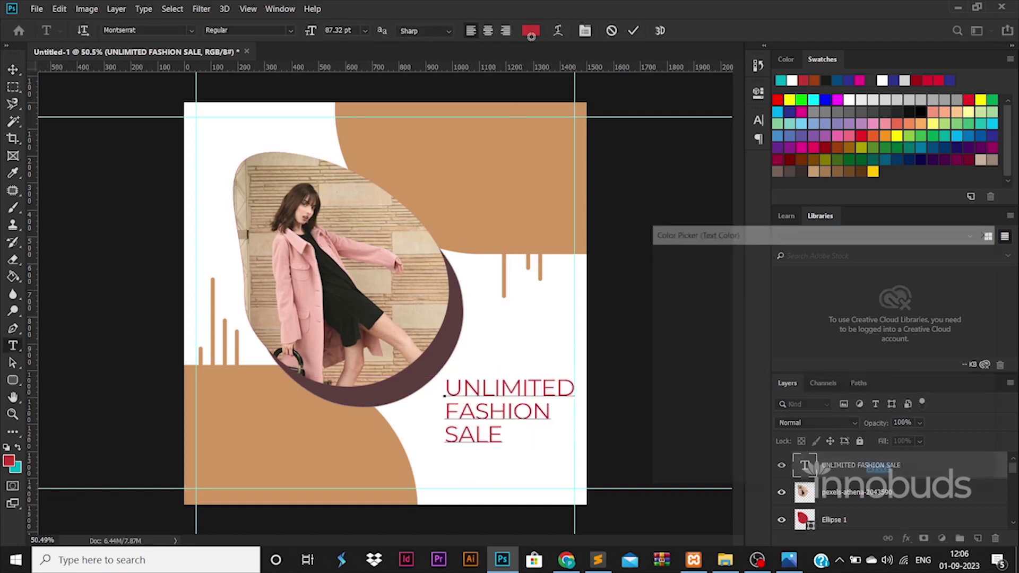
pyautogui.click(504, 168)
pyautogui.click(956, 257)
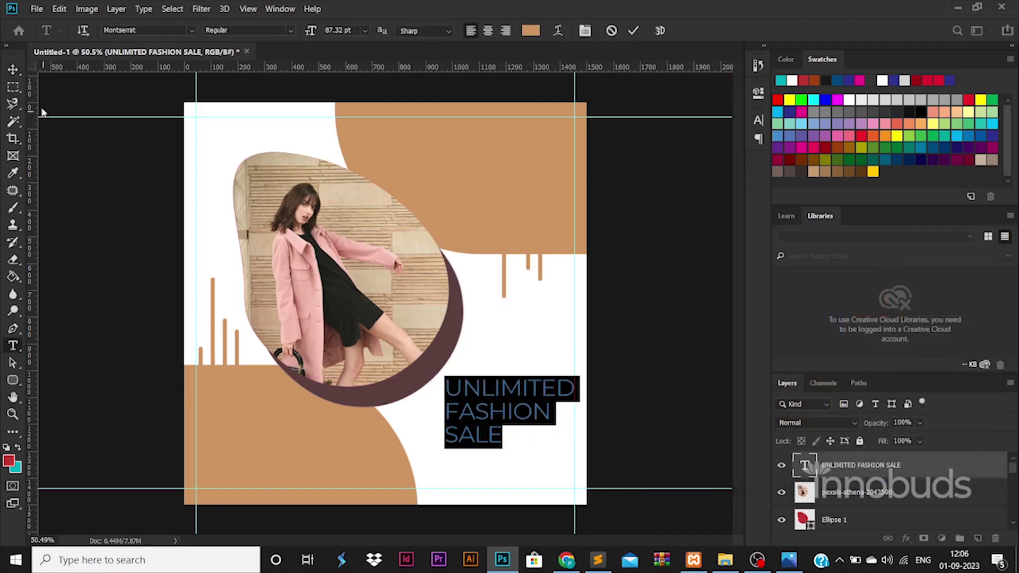
pyautogui.click(13, 69)
pyautogui.rightClick(21, 381)
# Draw a rectangle button under the headline and fill it with tan sampled from the canvas.
pyautogui.click(69, 378)
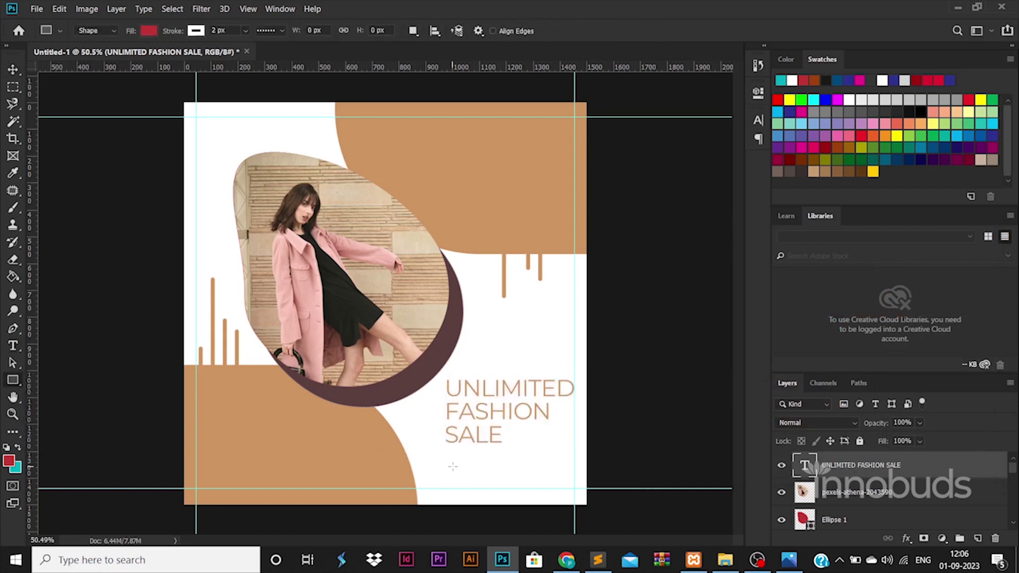
pyautogui.moveTo(414, 454); pyautogui.dragTo(491, 479)
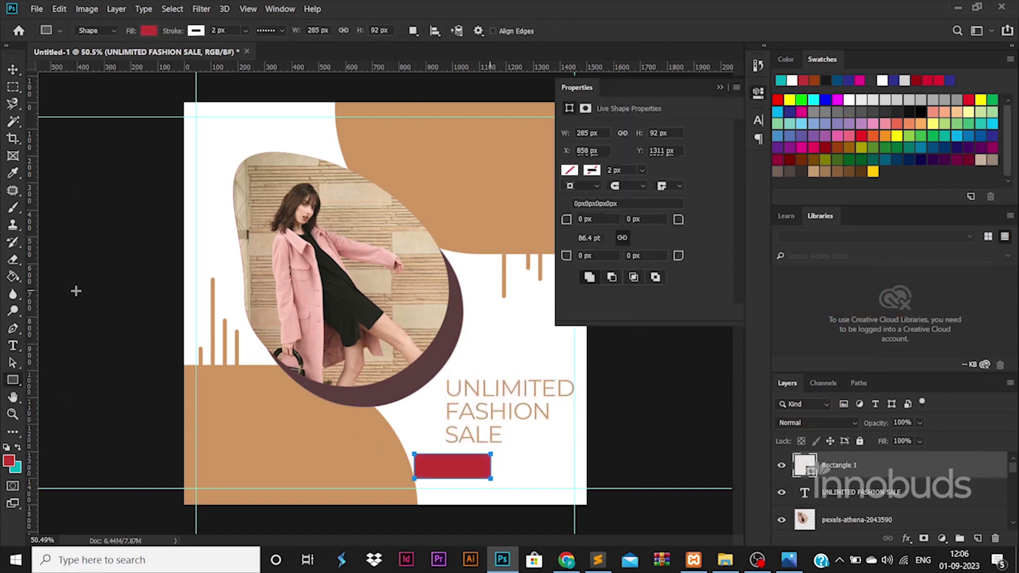
pyautogui.click(12, 69)
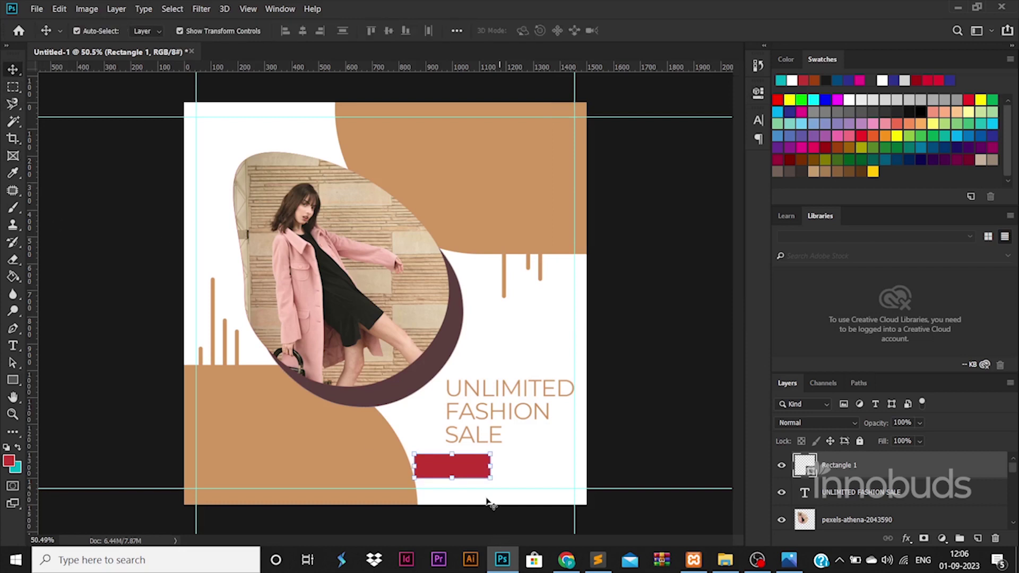
pyautogui.moveTo(465, 466); pyautogui.dragTo(494, 463)
pyautogui.press('Right')
pyautogui.press('Right')
pyautogui.press('Up')
pyautogui.press('Up')
pyautogui.press('Up')
pyautogui.press('Right')
pyautogui.press('Right')
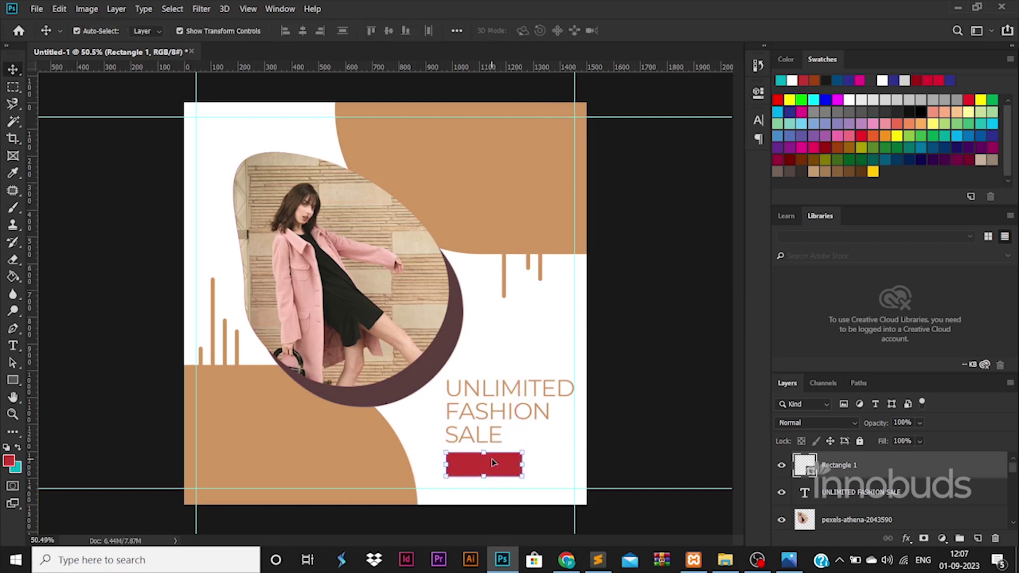
pyautogui.press('Right')
pyautogui.press('Right')
pyautogui.press('Up')
pyautogui.press('Up')
pyautogui.press('Up')
pyautogui.press('Up')
pyautogui.press('Up')
pyautogui.press('Up')
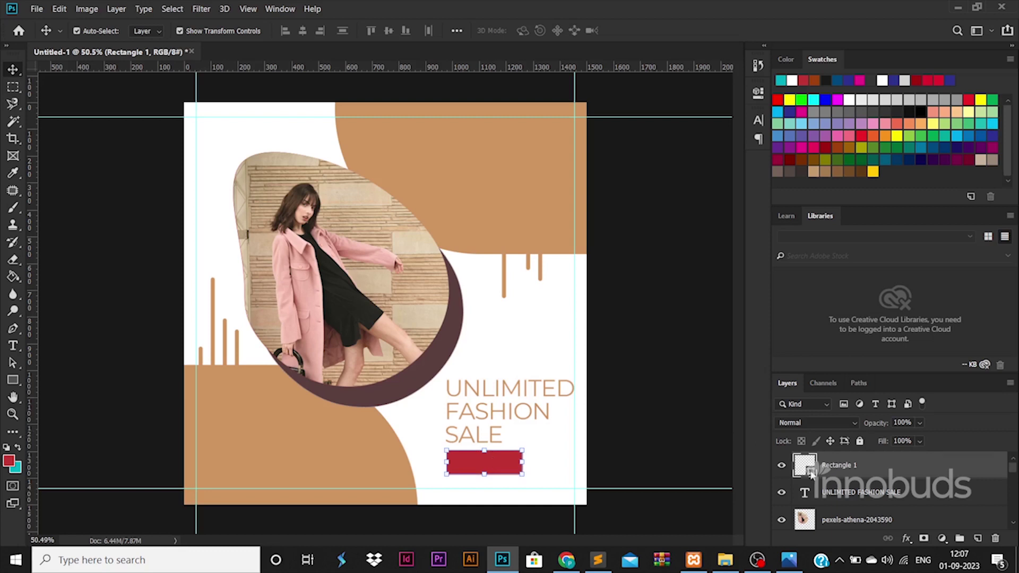
pyautogui.doubleClick(813, 474)
pyautogui.click(498, 176)
pyautogui.click(939, 257)
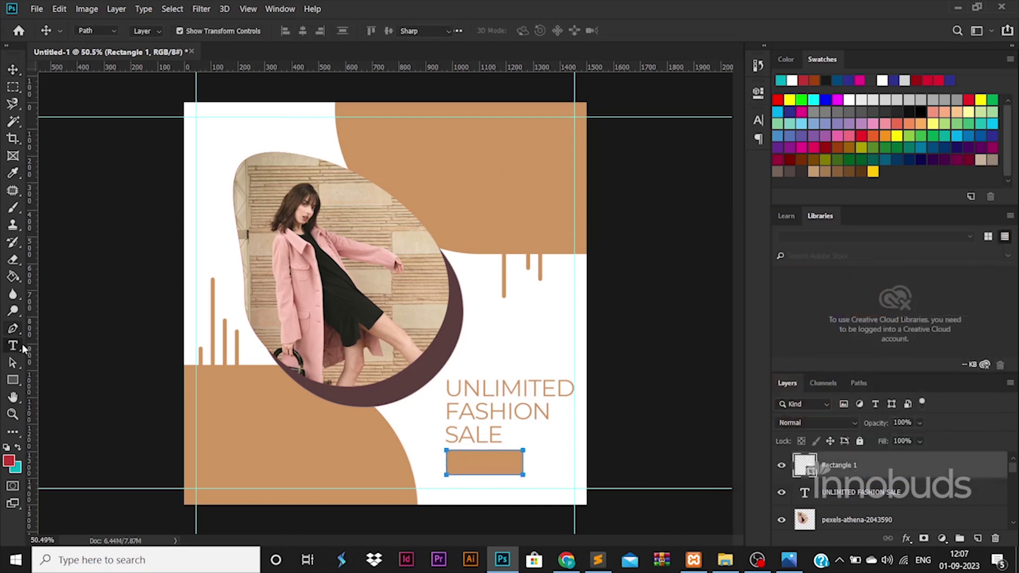
# Add SHOP NOW text, move it onto the button and colour it white.
pyautogui.click(13, 346)
pyautogui.click(485, 312)
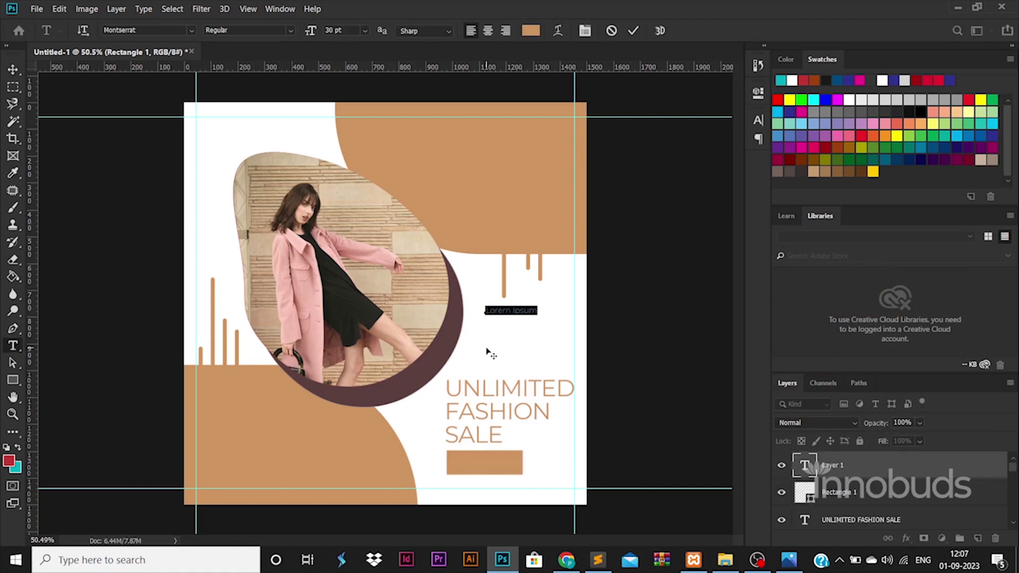
pyautogui.write('SHOP NOW')
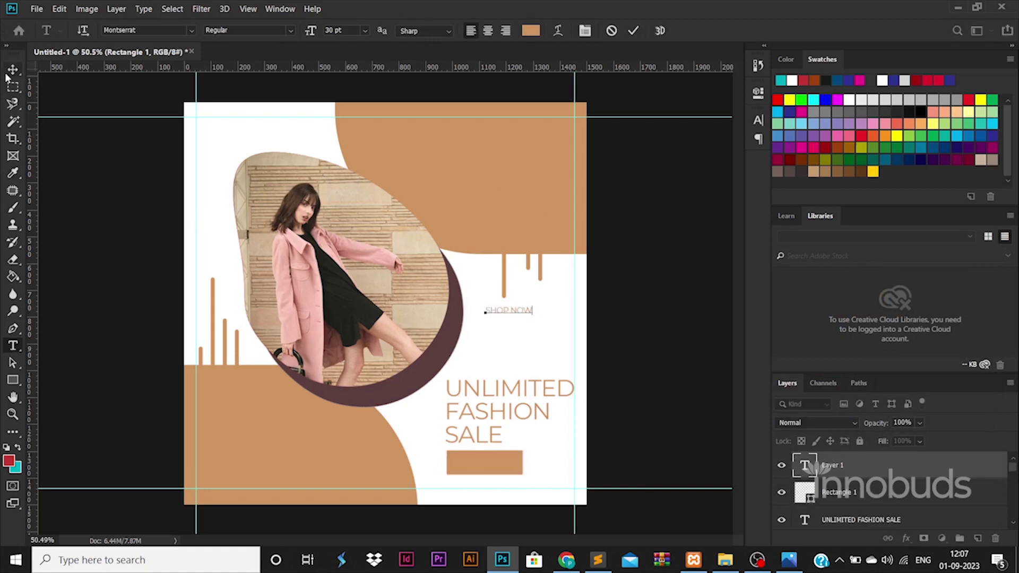
pyautogui.click(13, 69)
pyautogui.moveTo(509, 310); pyautogui.dragTo(498, 460)
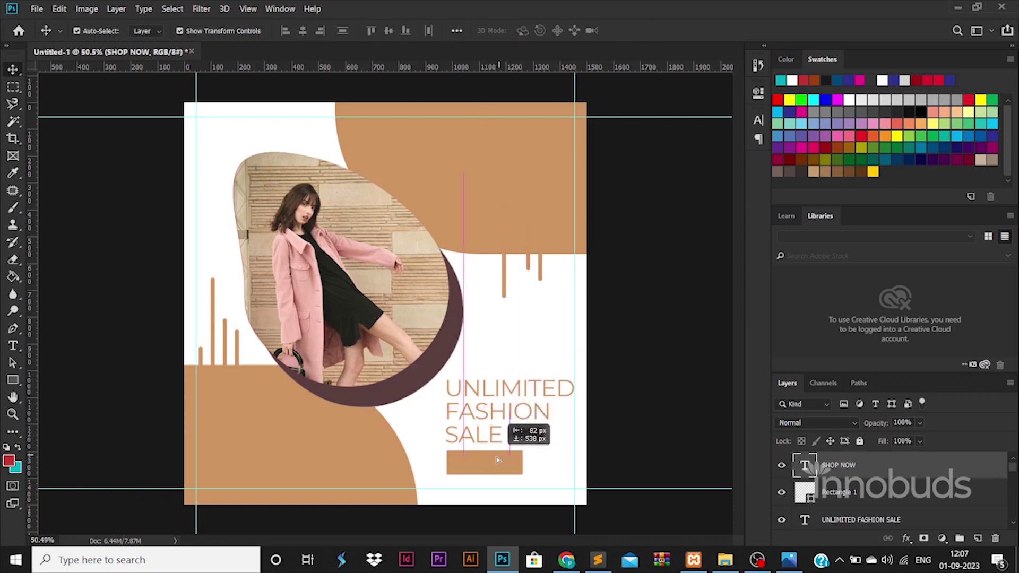
pyautogui.doubleClick(805, 466)
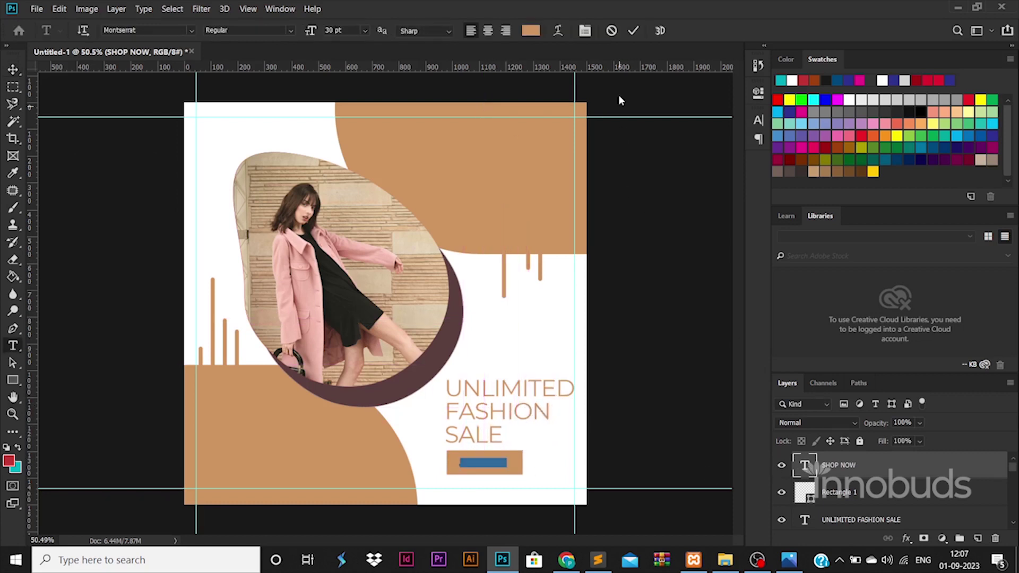
pyautogui.click(531, 31)
pyautogui.moveTo(690, 303); pyautogui.dragTo(593, 157)
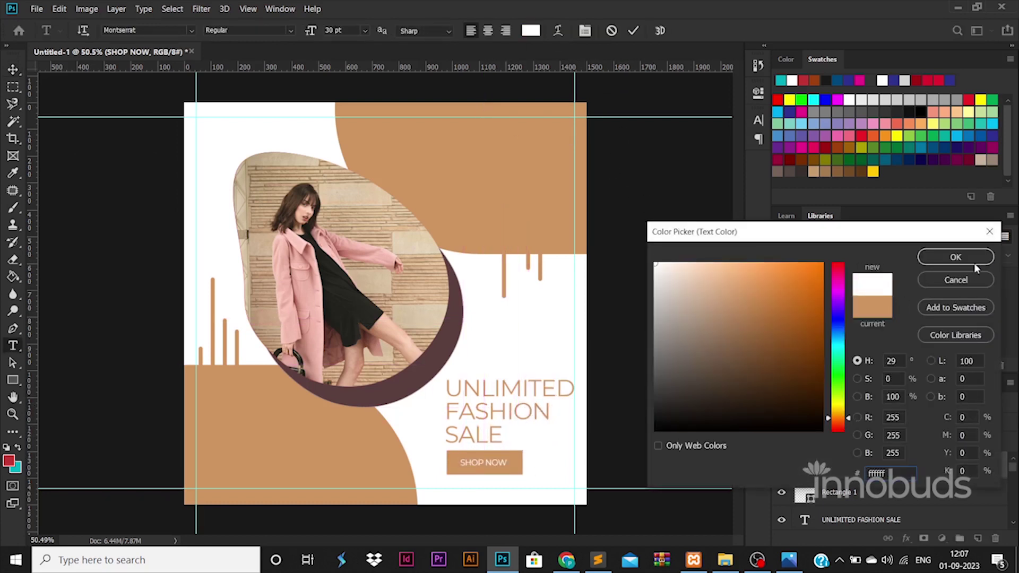
pyautogui.click(975, 263)
# Enlarge the SHOP NOW text by about 19% and centre it on the button both ways.
pyautogui.keyDown('ctrl'); pyautogui.click(857, 503); pyautogui.keyUp('ctrl')
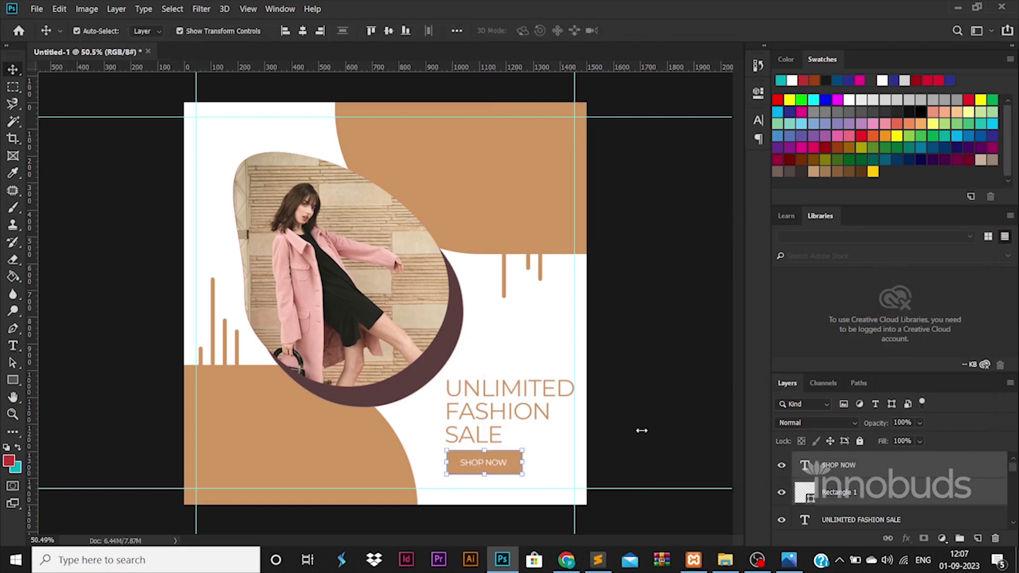
pyautogui.click(301, 33)
pyautogui.click(512, 460)
pyautogui.hotkey('ctrl', 't')
pyautogui.moveTo(509, 467); pyautogui.dragTo(525, 452)
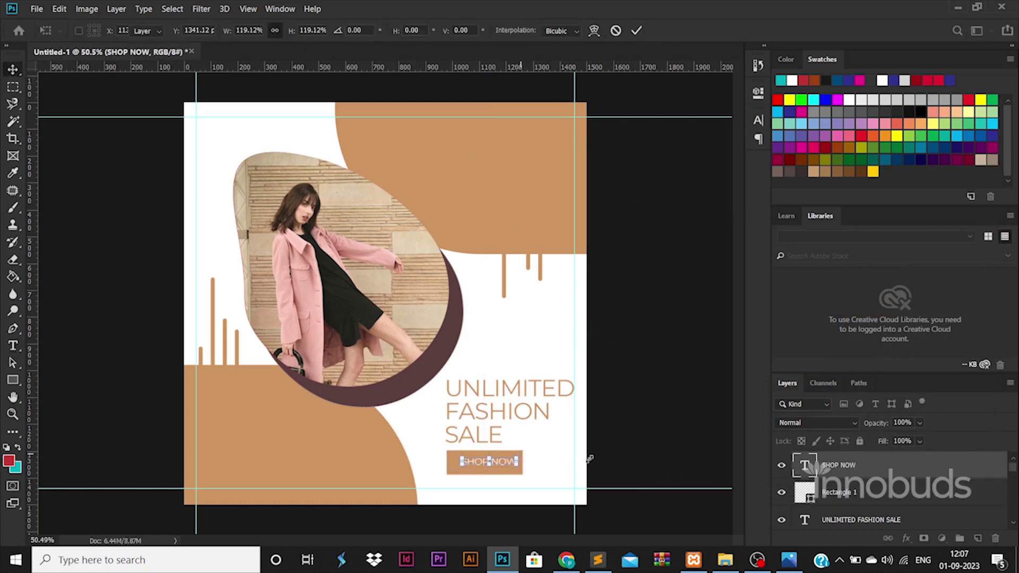
pyautogui.press('Return')
pyautogui.keyDown('ctrl'); pyautogui.click(839, 492); pyautogui.keyUp('ctrl')
pyautogui.click(302, 30)
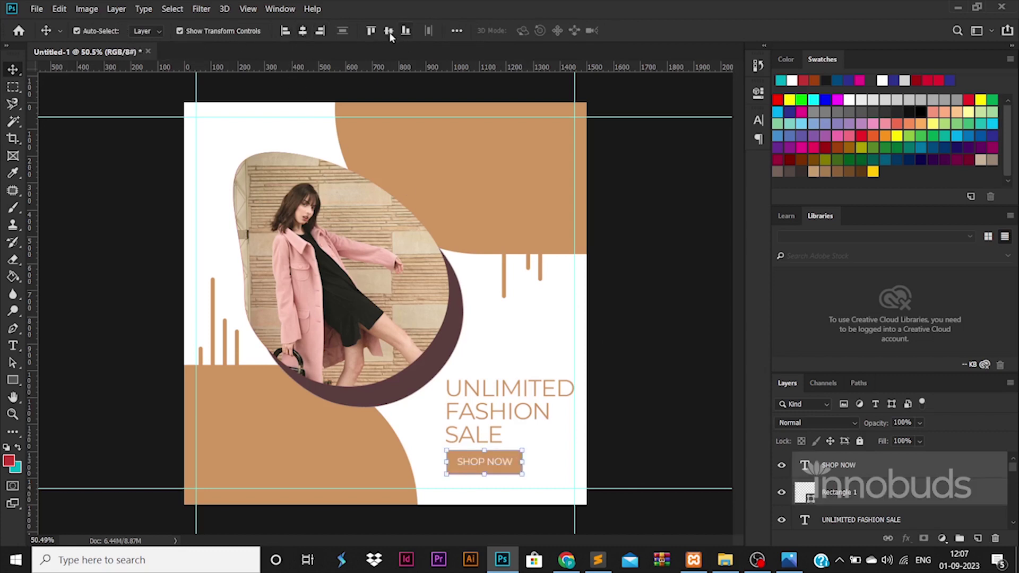
pyautogui.click(389, 31)
pyautogui.click(13, 380)
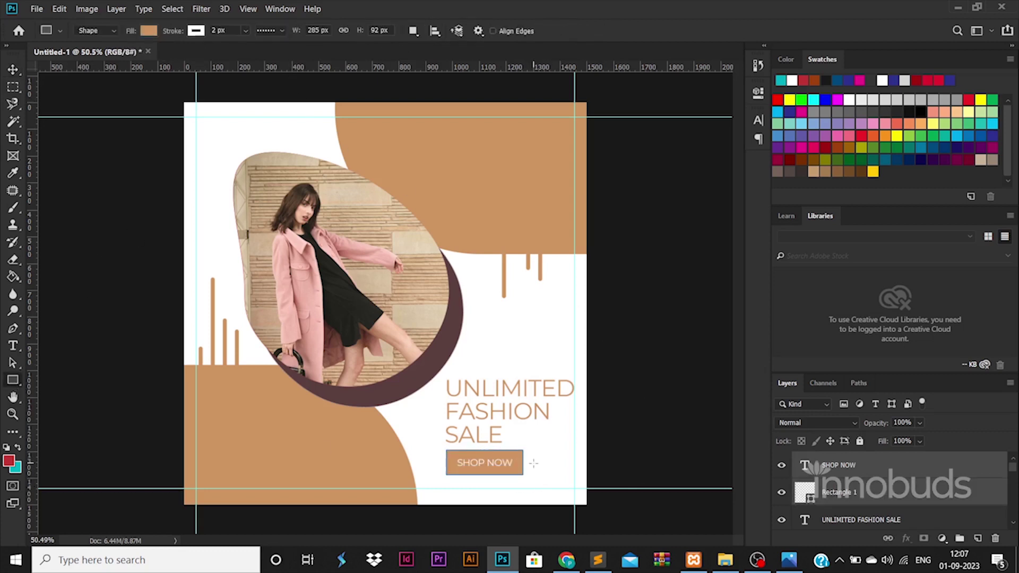
# Draw a thin bar and move it to the right of the SHOP NOW button.
pyautogui.moveTo(534, 464); pyautogui.dragTo(584, 466)
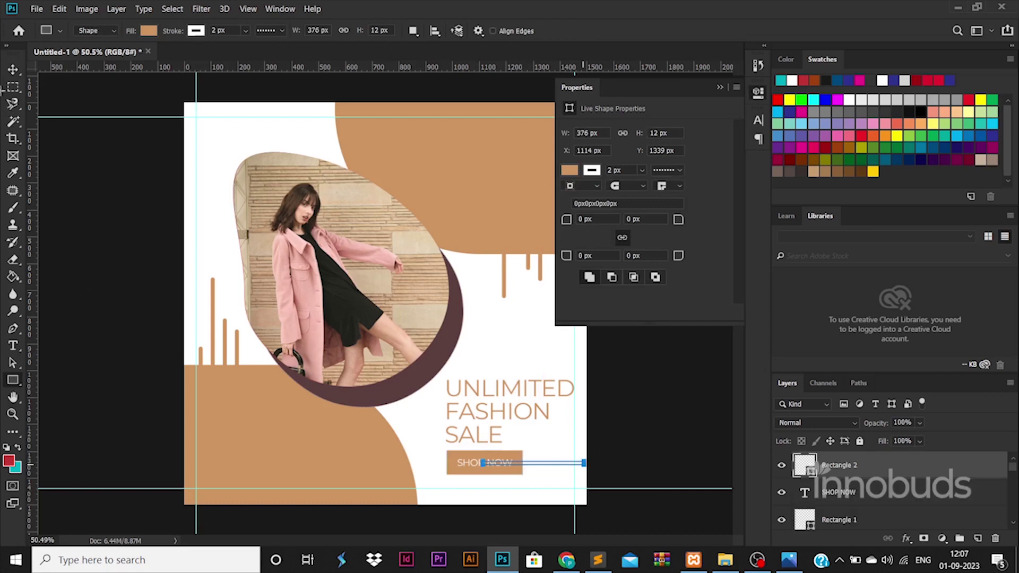
pyautogui.click(13, 69)
pyautogui.moveTo(548, 464); pyautogui.dragTo(618, 470)
pyautogui.click(644, 443)
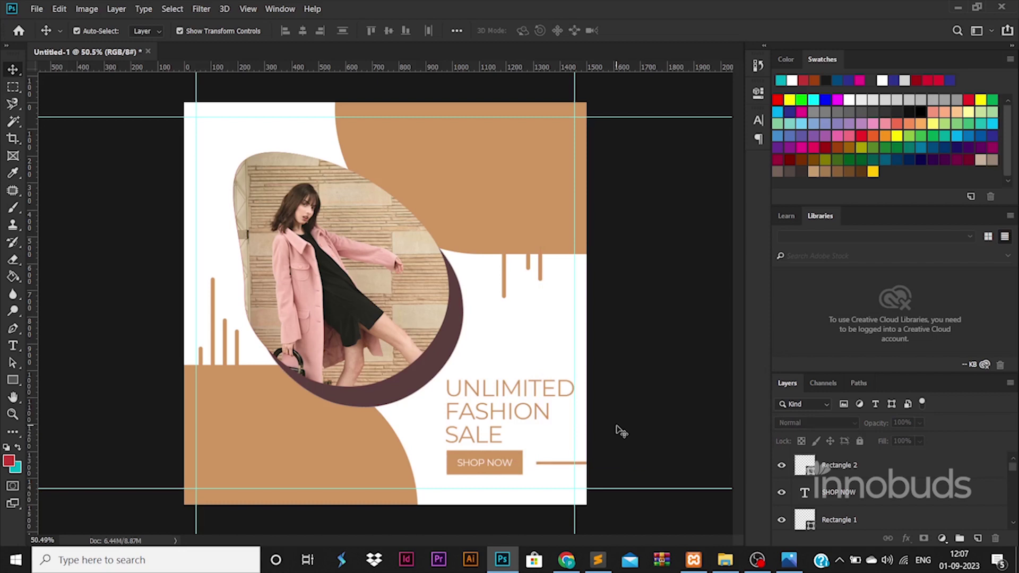
# Paint a brush splatter on a new layer at the top-left corner.
pyautogui.click(12, 211)
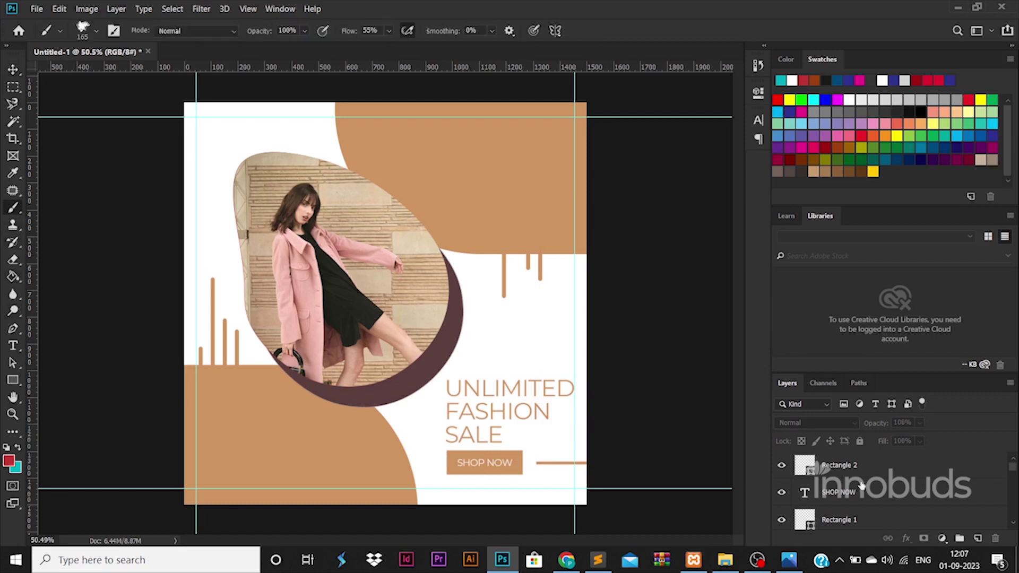
pyautogui.click(978, 538)
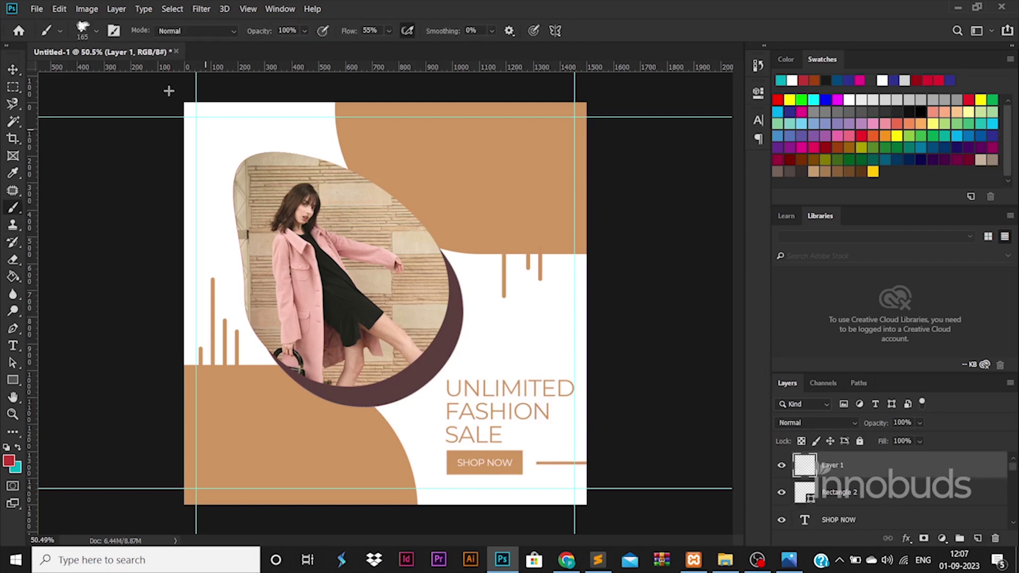
pyautogui.moveTo(168, 91); pyautogui.dragTo(137, 102)
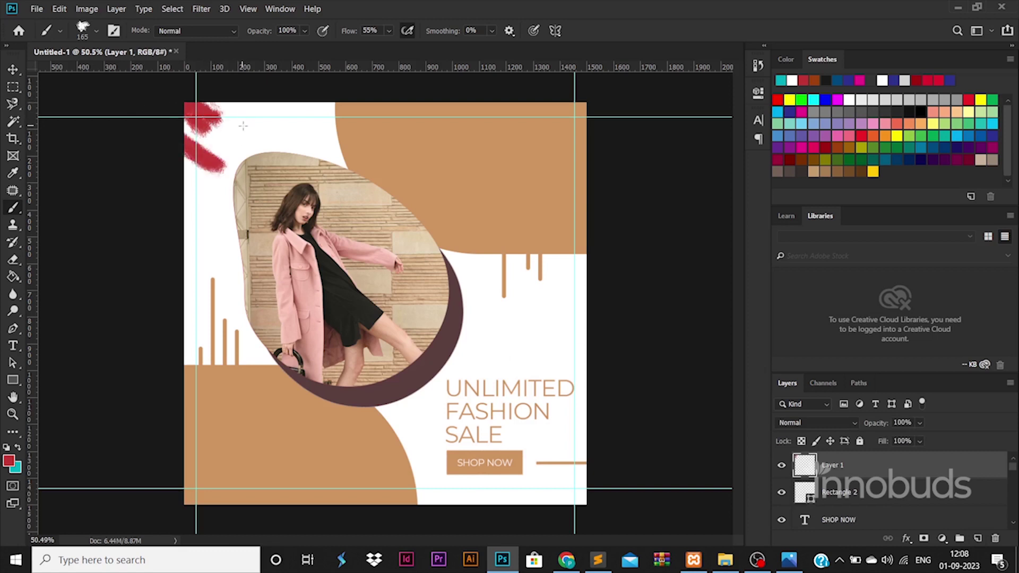
pyautogui.moveTo(243, 126)
pyautogui.mouseDown()
pyautogui.moveTo(207, 106)
pyautogui.moveTo(186, 176)
pyautogui.mouseUp()
pyautogui.moveTo(207, 138); pyautogui.dragTo(176, 112)
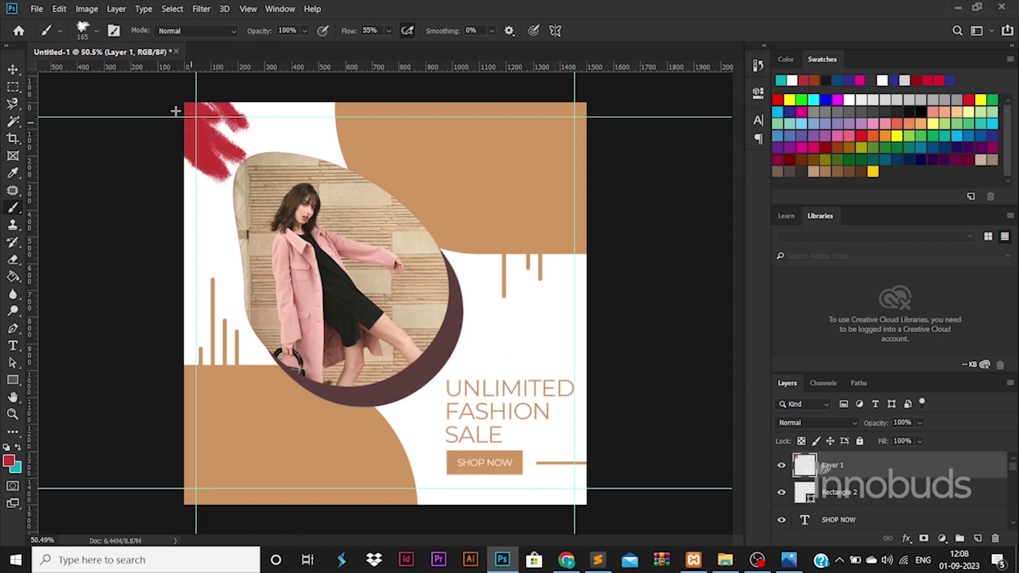
pyautogui.moveTo(247, 145); pyautogui.dragTo(215, 119)
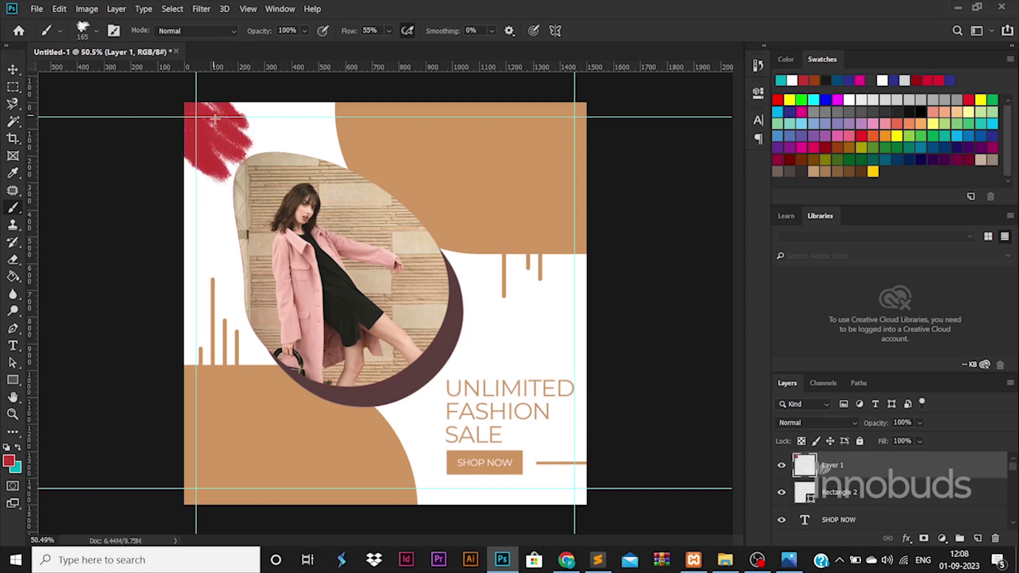
# Give the splatter layer a tan Color Overlay sampled from the canvas.
pyautogui.doubleClick(930, 470)
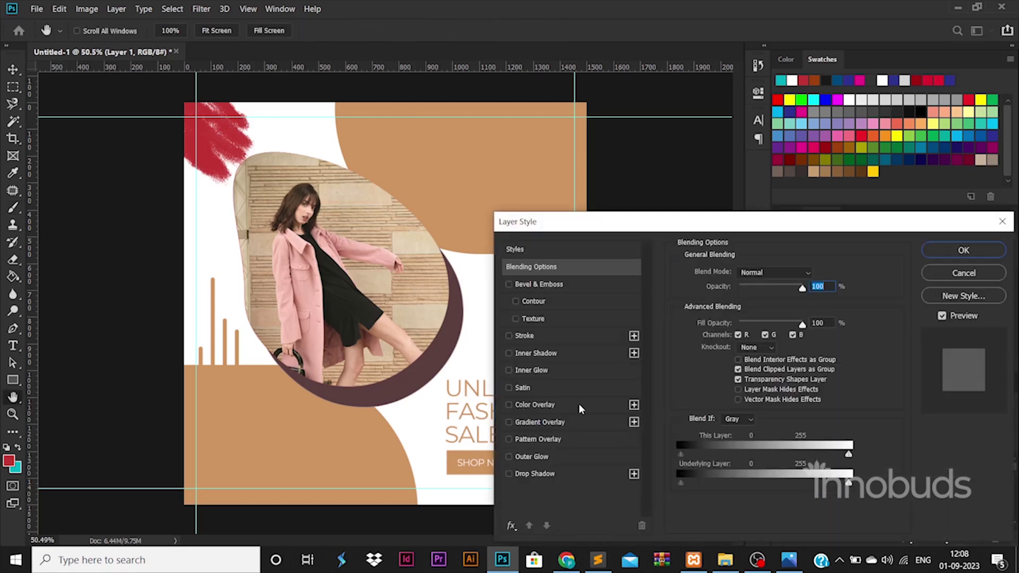
pyautogui.click(578, 405)
pyautogui.click(815, 274)
pyautogui.click(462, 159)
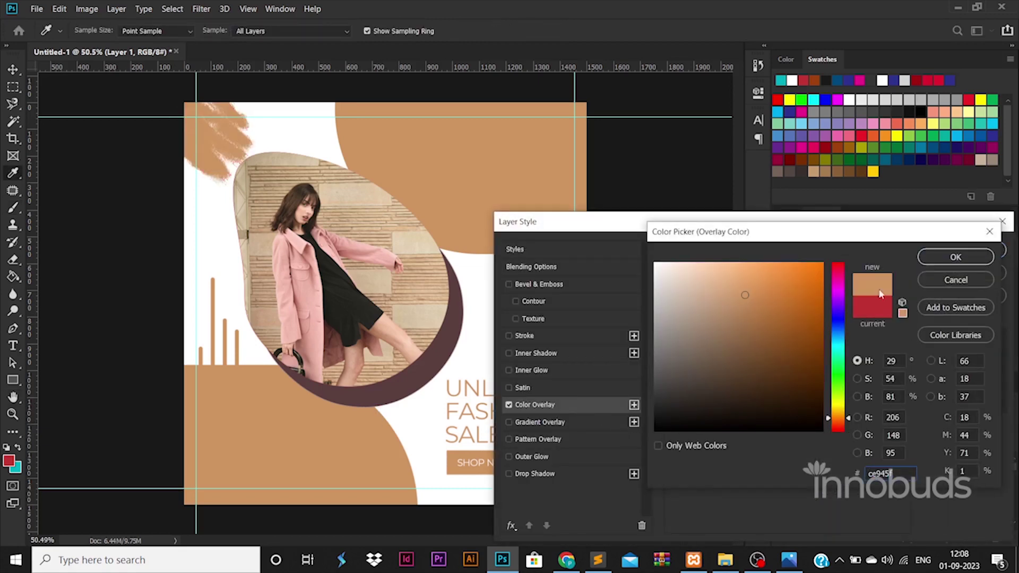
pyautogui.click(956, 255)
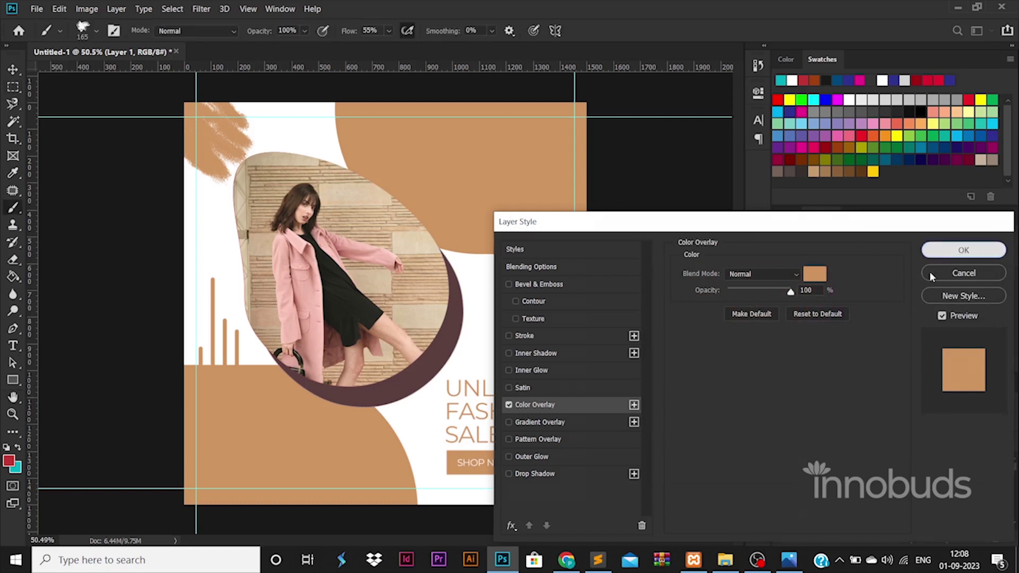
pyautogui.click(964, 251)
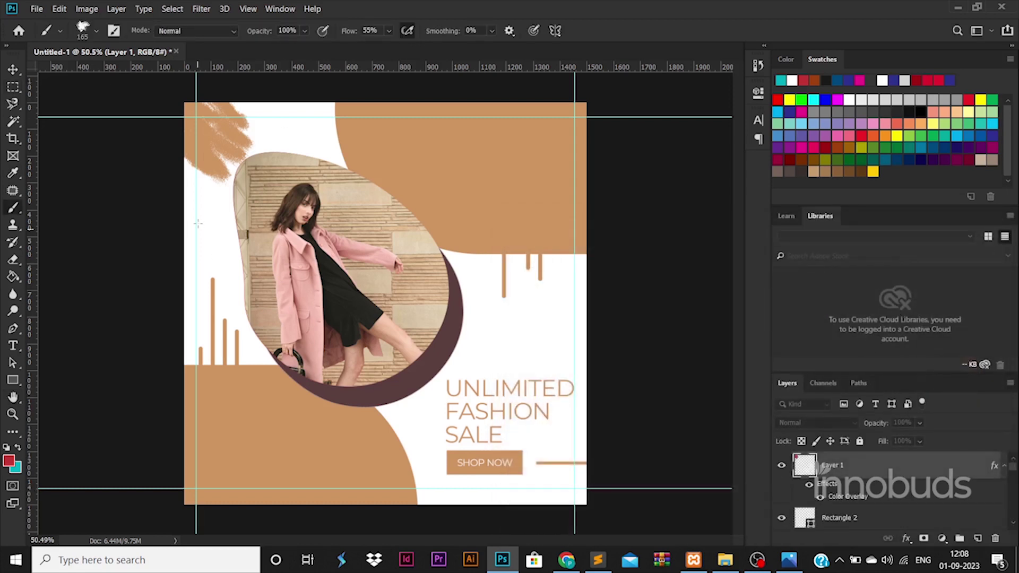
# Copy the splatter to the bottom-right corner and rotate it.
pyautogui.click(13, 68)
pyautogui.moveTo(215, 122)
pyautogui.mouseDown()
pyautogui.moveTo(599, 507)
pyautogui.moveTo(648, 479)
pyautogui.moveTo(581, 480)
pyautogui.mouseUp()
pyautogui.hotkey('ctrl', 't')
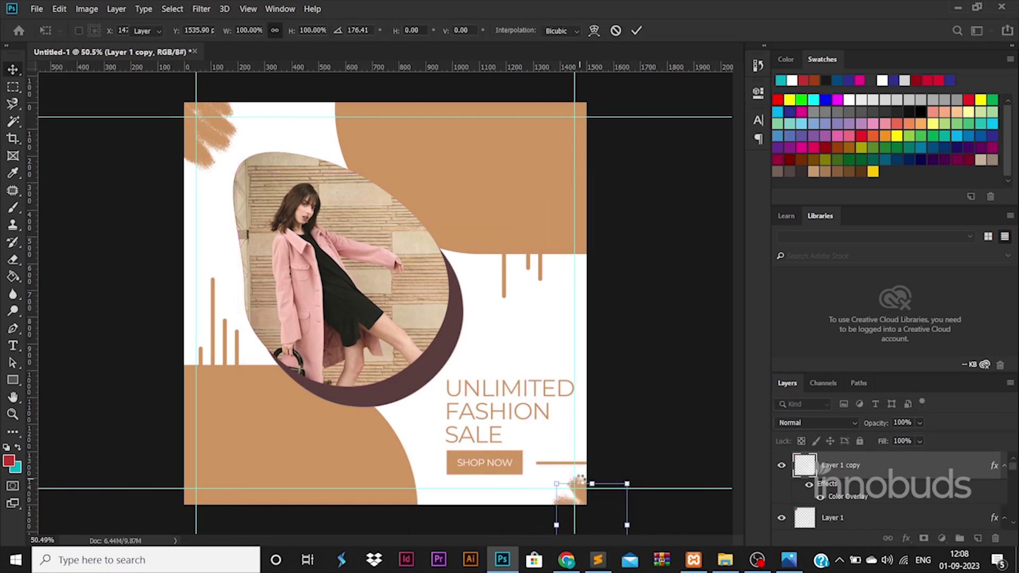
pyautogui.click(654, 416)
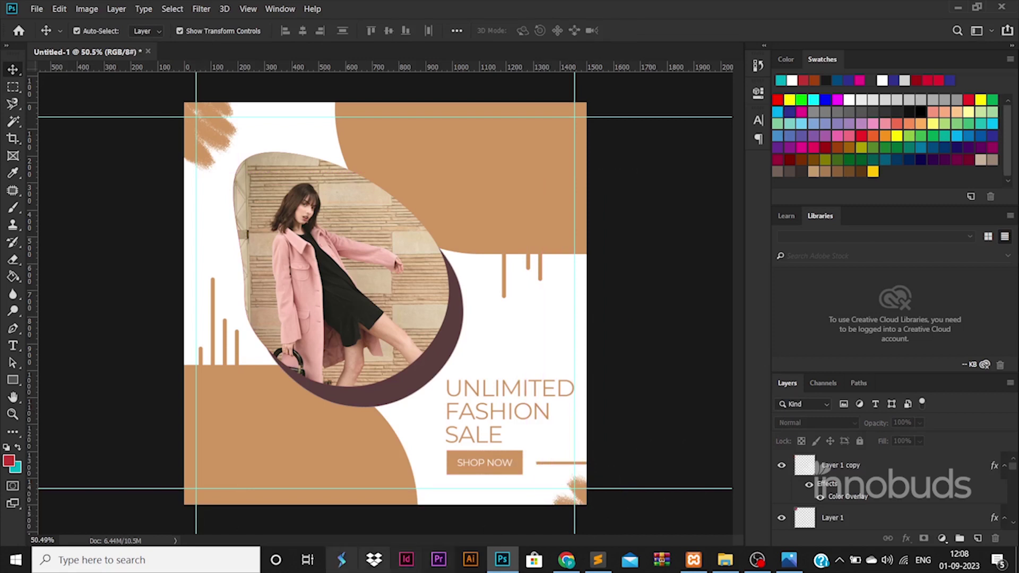
# Type LOGO on the top-right tan shape and enlarge it into the corner.
pyautogui.click(14, 347)
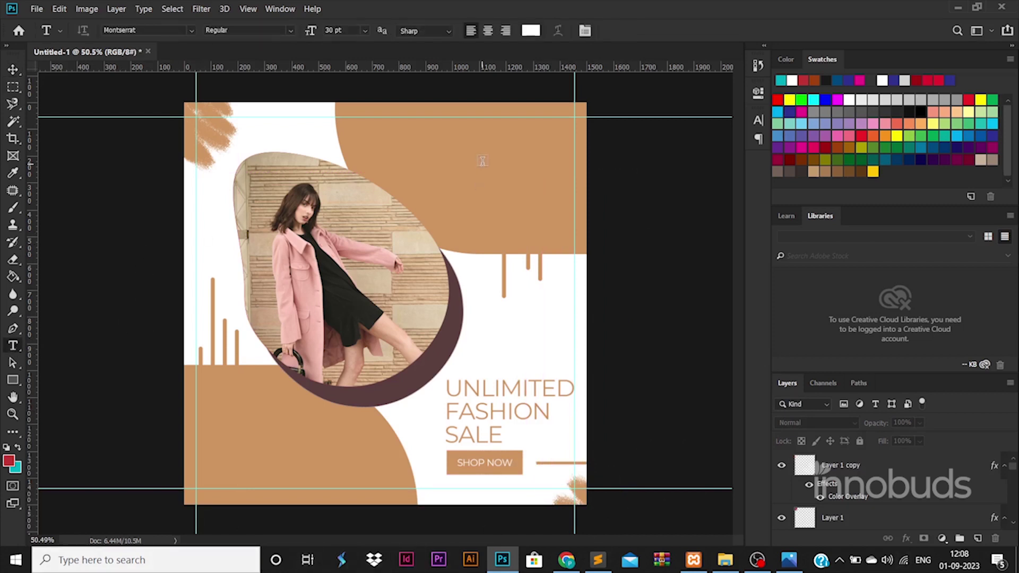
pyautogui.click(483, 160)
pyautogui.write('logo')
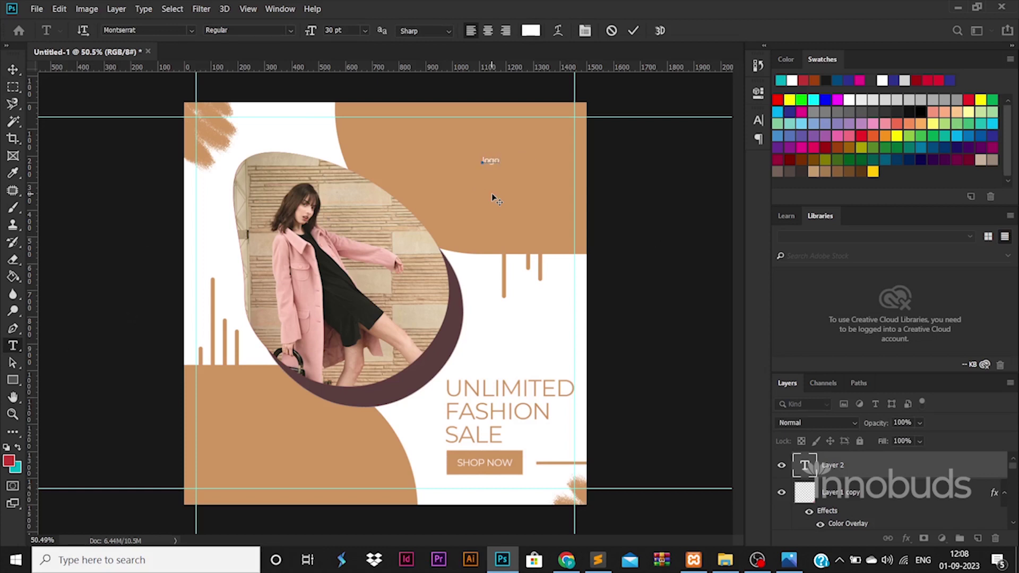
pyautogui.write('LOGO')
pyautogui.click(13, 69)
pyautogui.hotkey('ctrl', 't')
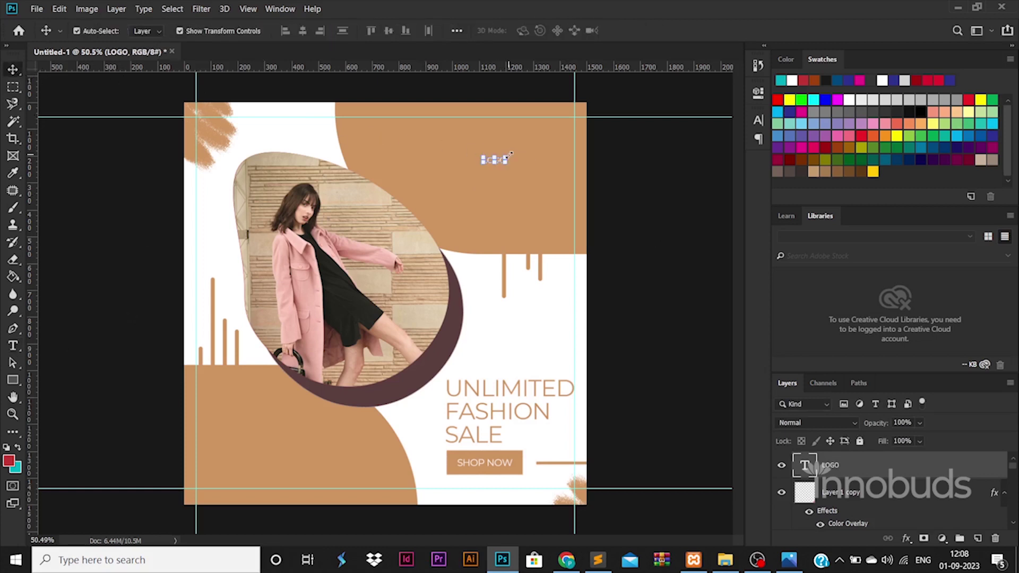
pyautogui.moveTo(508, 155); pyautogui.dragTo(556, 137)
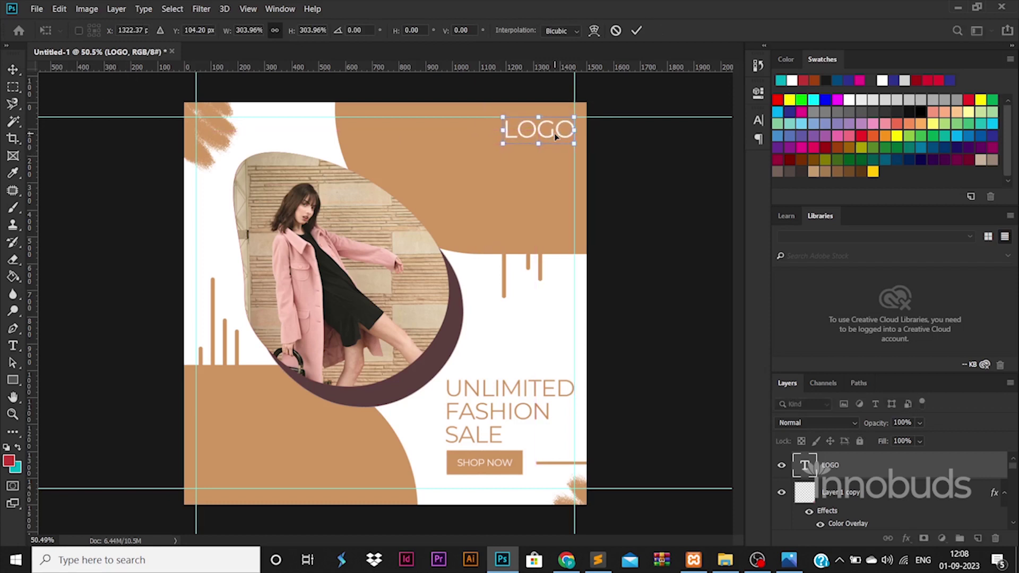
pyautogui.press('Return')
# Make the LOGO text Bold and resize it slightly larger.
pyautogui.doubleClick(806, 466)
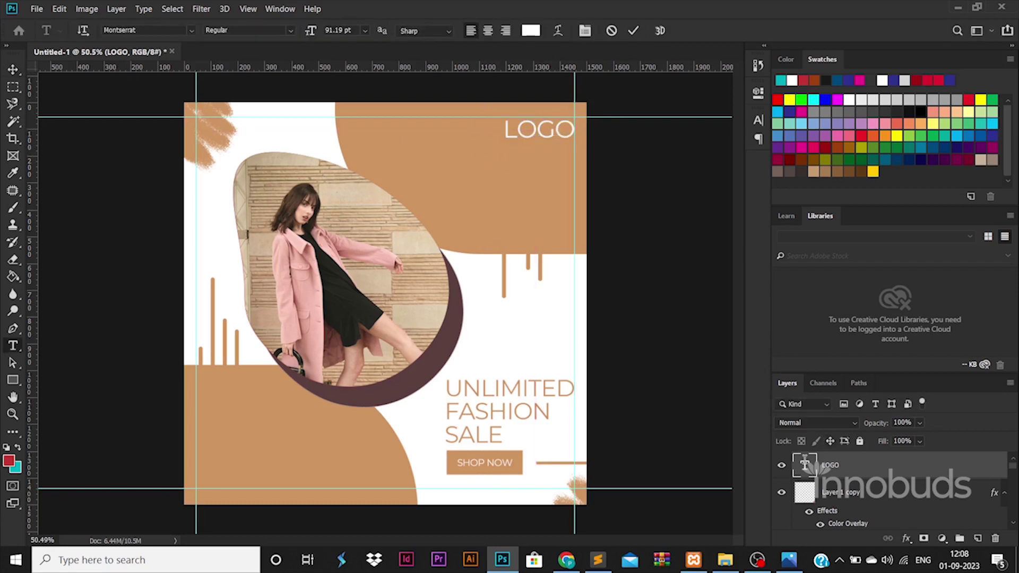
pyautogui.click(291, 30)
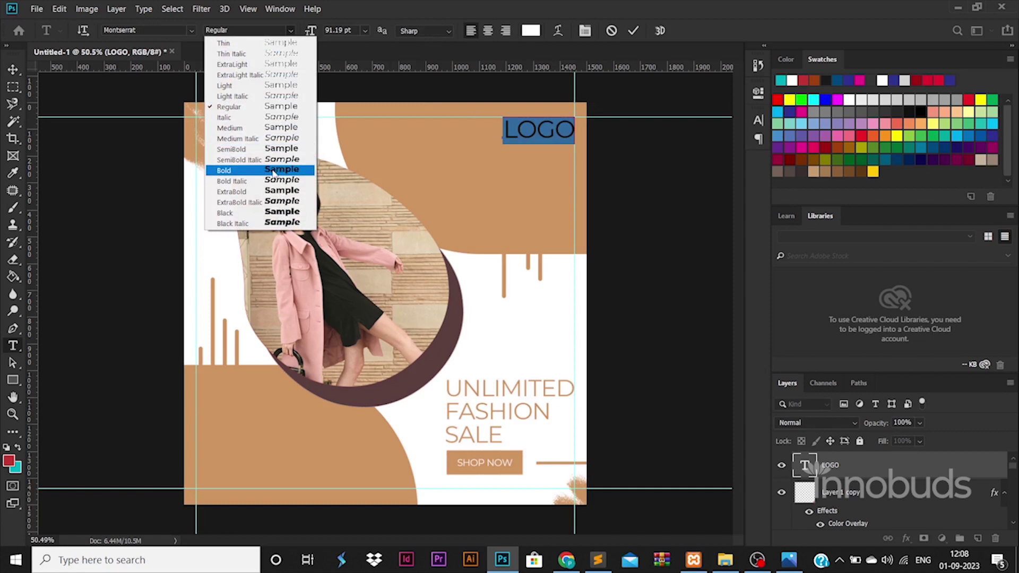
pyautogui.click(273, 172)
pyautogui.click(14, 70)
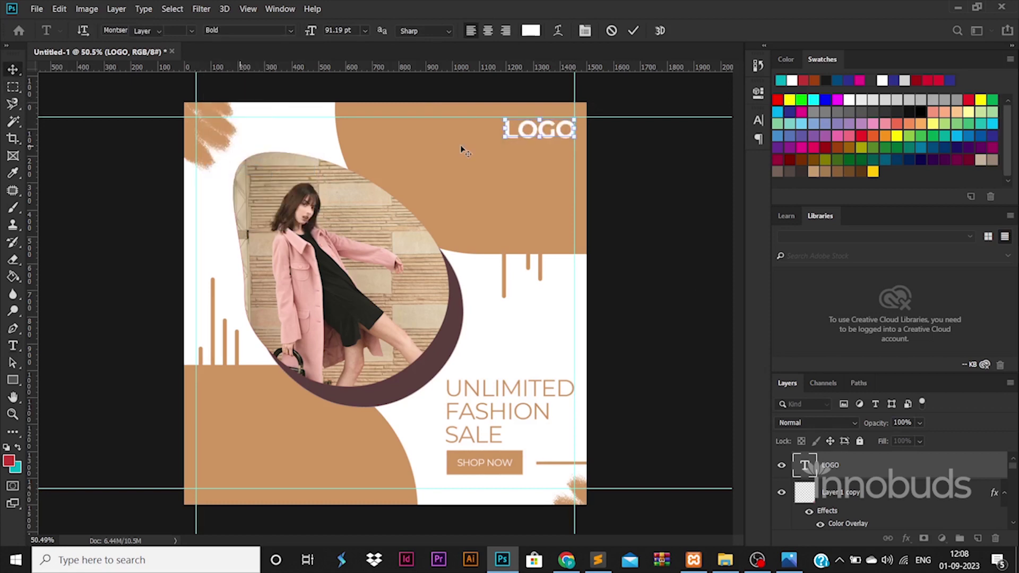
pyautogui.hotkey('ctrl', 't')
pyautogui.moveTo(503, 144); pyautogui.dragTo(495, 144)
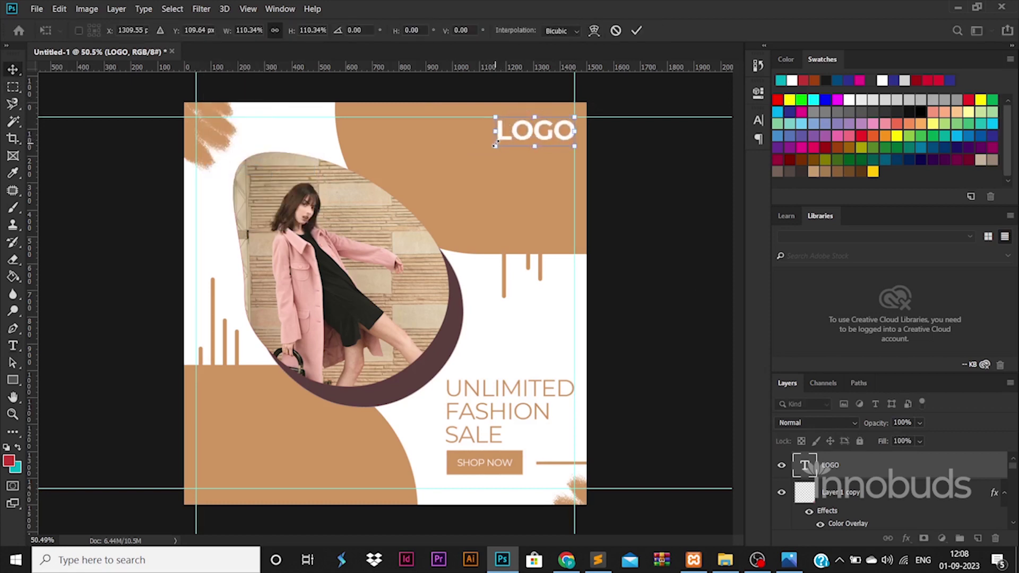
pyautogui.press('Return')
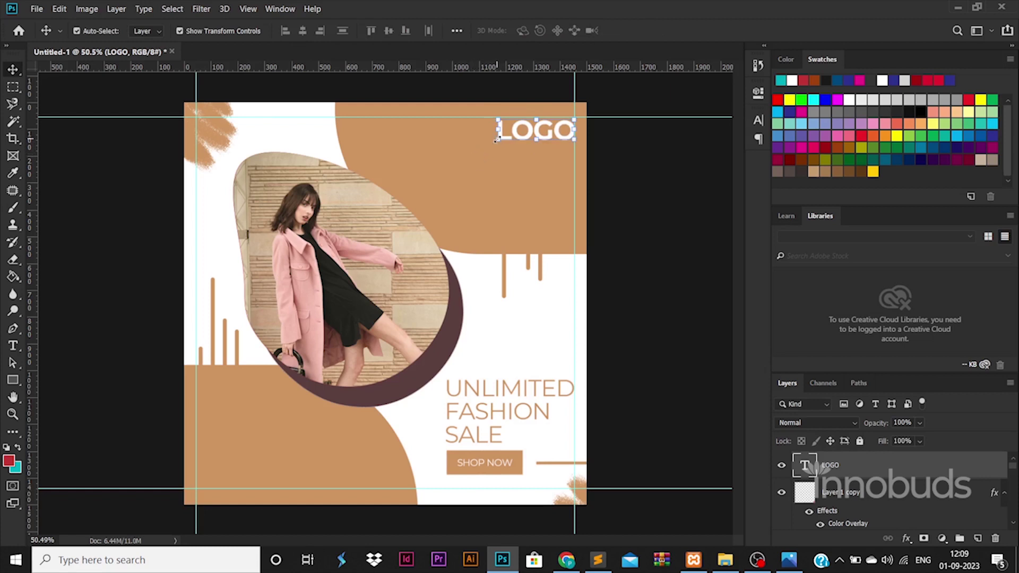
pyautogui.hotkey('ctrl', 't')
pyautogui.moveTo(496, 139); pyautogui.dragTo(488, 142)
pyautogui.press('Return')
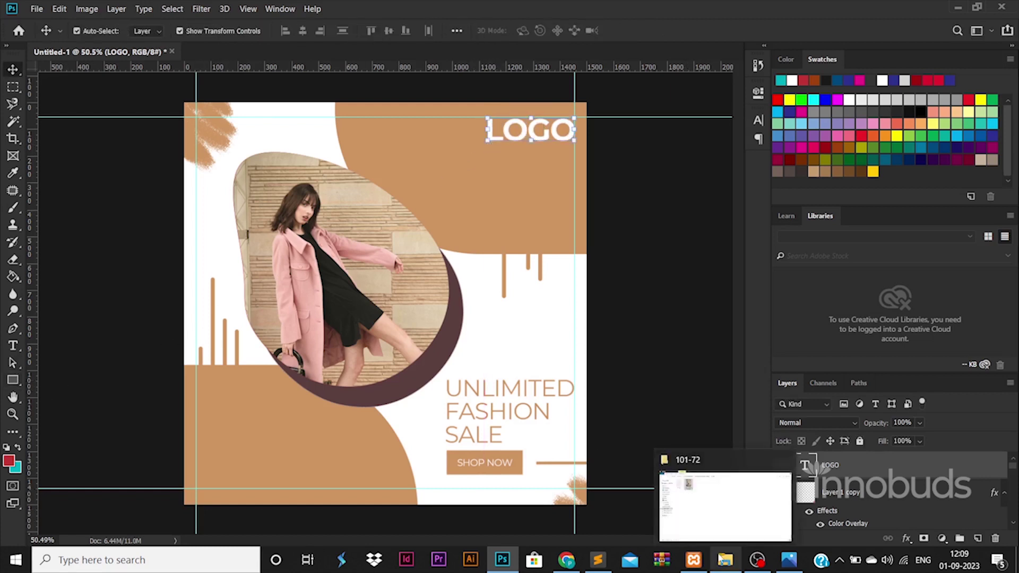
# Open the ICONS folder in File Explorer and drag the email and globe icons into the poster.
pyautogui.click(726, 561)
pyautogui.click(358, 47)
pyautogui.doubleClick(526, 268)
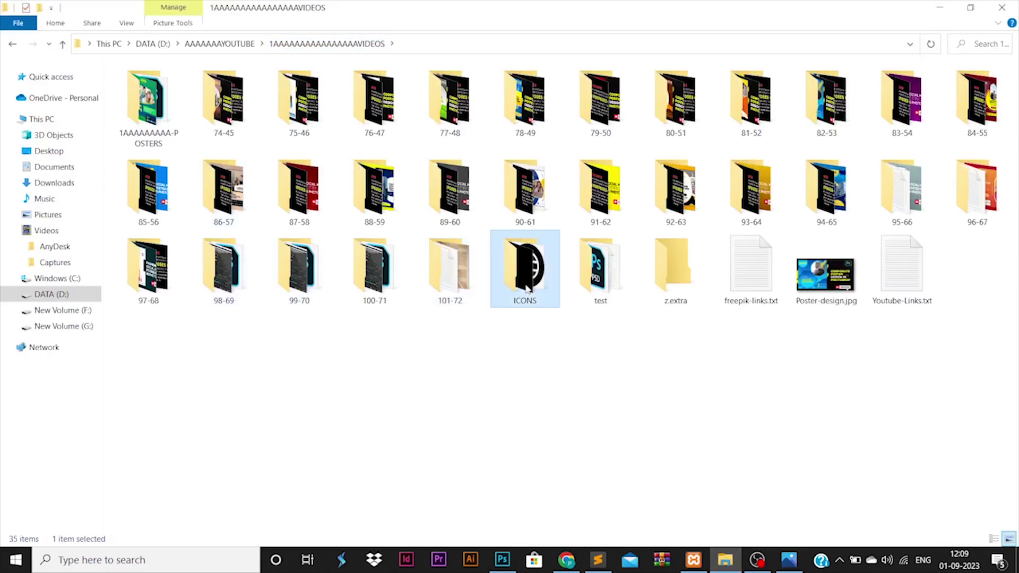
pyautogui.moveTo(162, 112)
pyautogui.mouseDown()
pyautogui.moveTo(471, 444)
pyautogui.moveTo(457, 228)
pyautogui.mouseUp()
# Place both icons and shrink them down into the bottom-left corner.
pyautogui.press('Return')
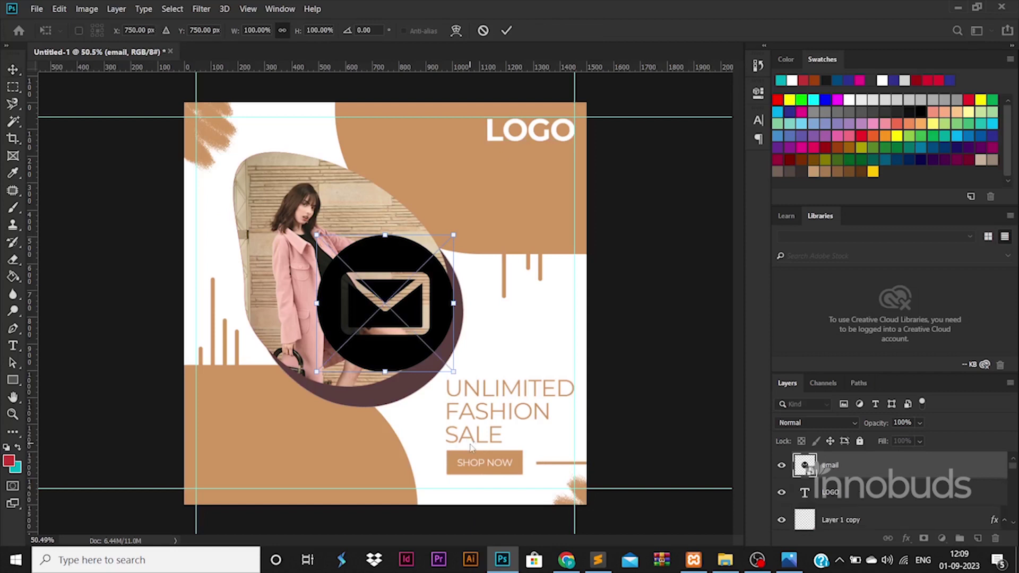
pyautogui.press('Return')
pyautogui.keyDown('shift'); pyautogui.click(844, 488); pyautogui.keyUp('shift')
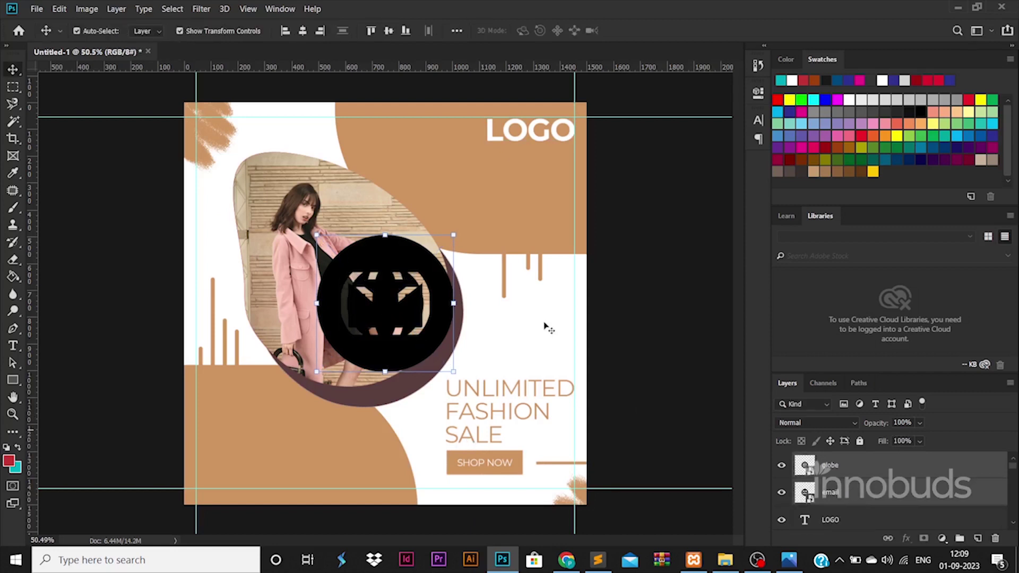
pyautogui.moveTo(457, 239)
pyautogui.mouseDown()
pyautogui.moveTo(321, 382)
pyautogui.moveTo(216, 441)
pyautogui.mouseUp()
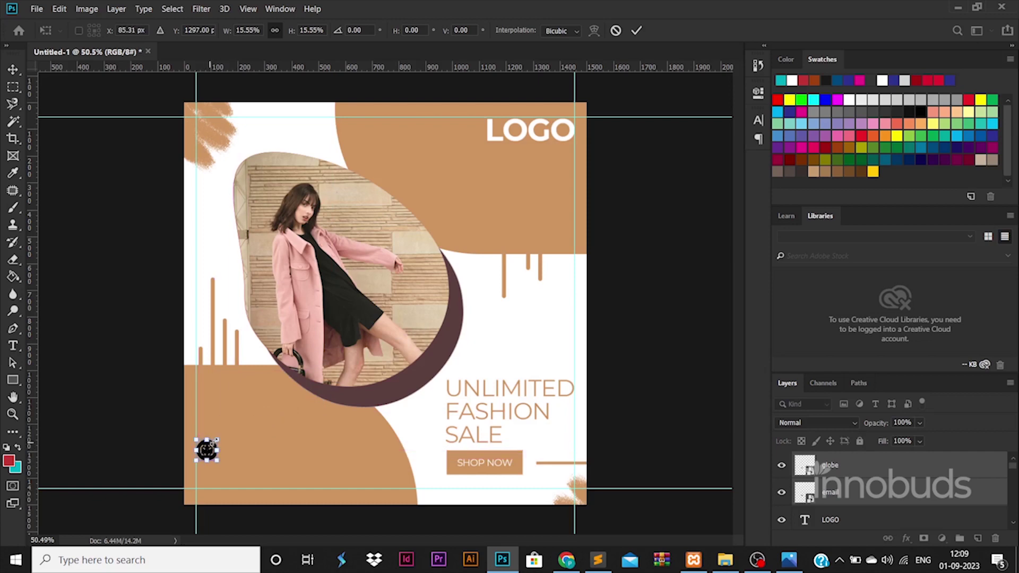
pyautogui.press('Return')
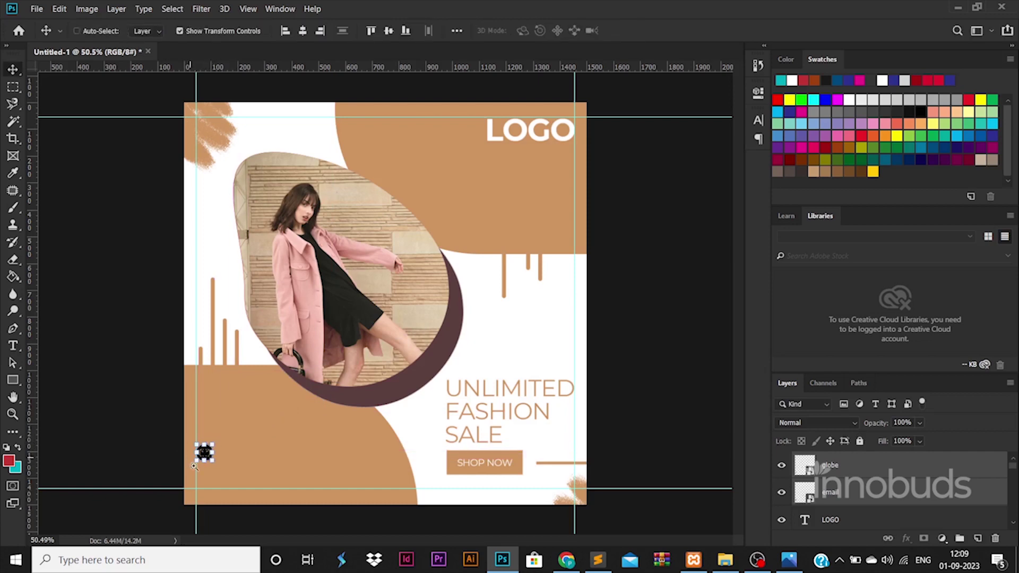
pyautogui.hotkey('ctrl', '+')
pyautogui.scroll(1, 148, 468)
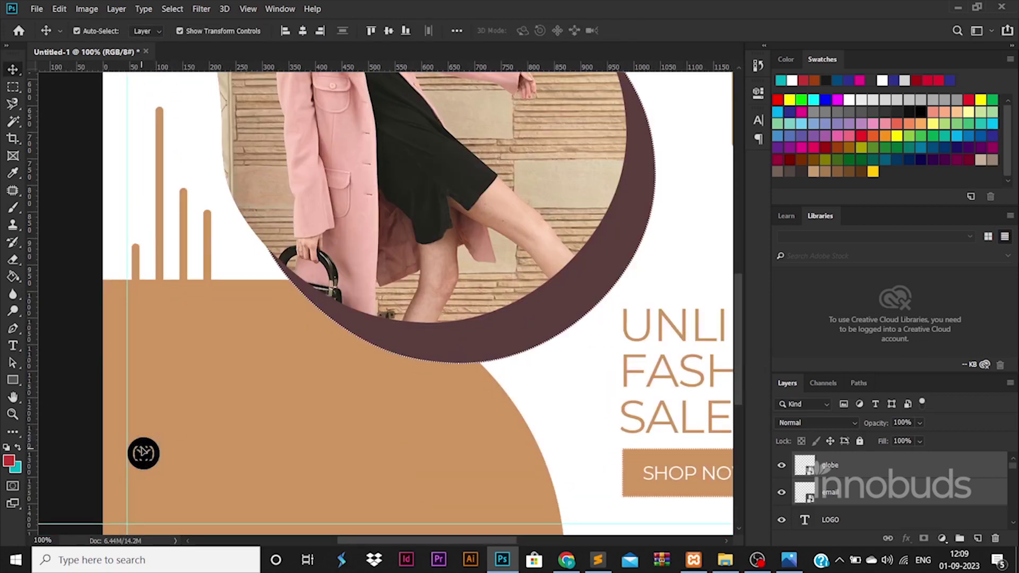
# Move the globe icon below the email icon and shrink both slightly further.
pyautogui.click(296, 416)
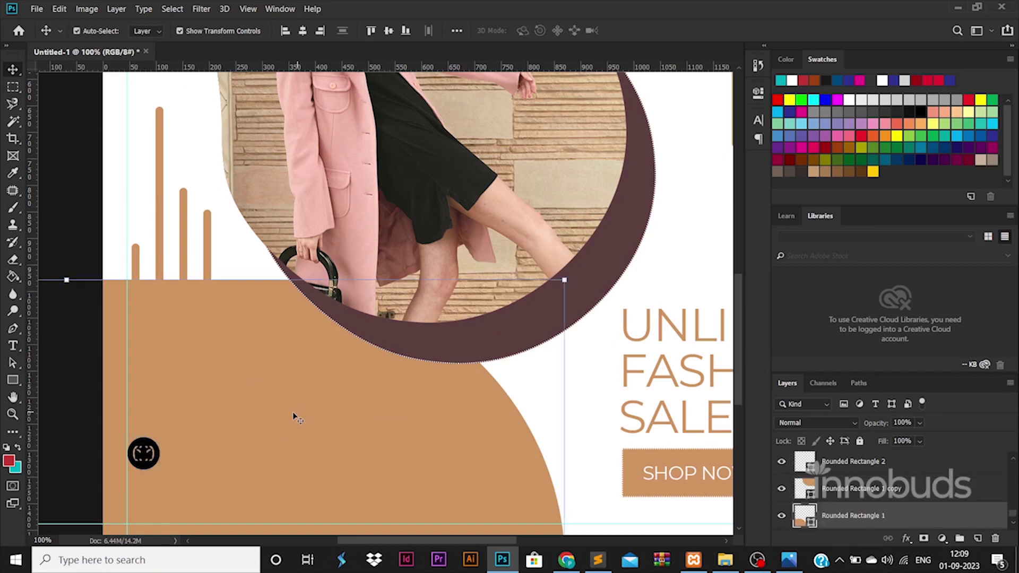
pyautogui.moveTo(144, 457); pyautogui.dragTo(146, 500)
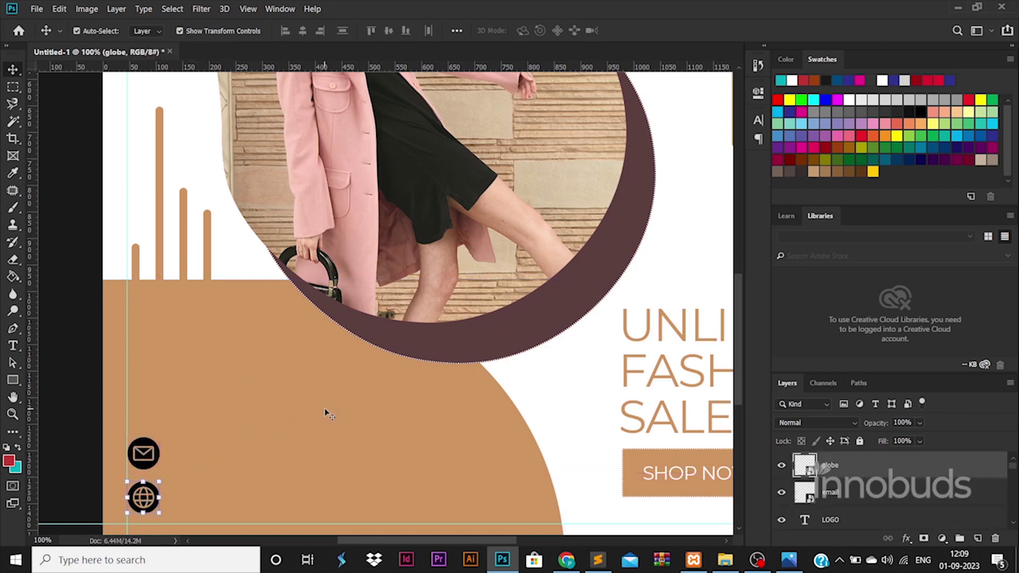
pyautogui.keyDown('shift'); pyautogui.click(143, 454); pyautogui.keyUp('shift')
pyautogui.hotkey('ctrl', 't')
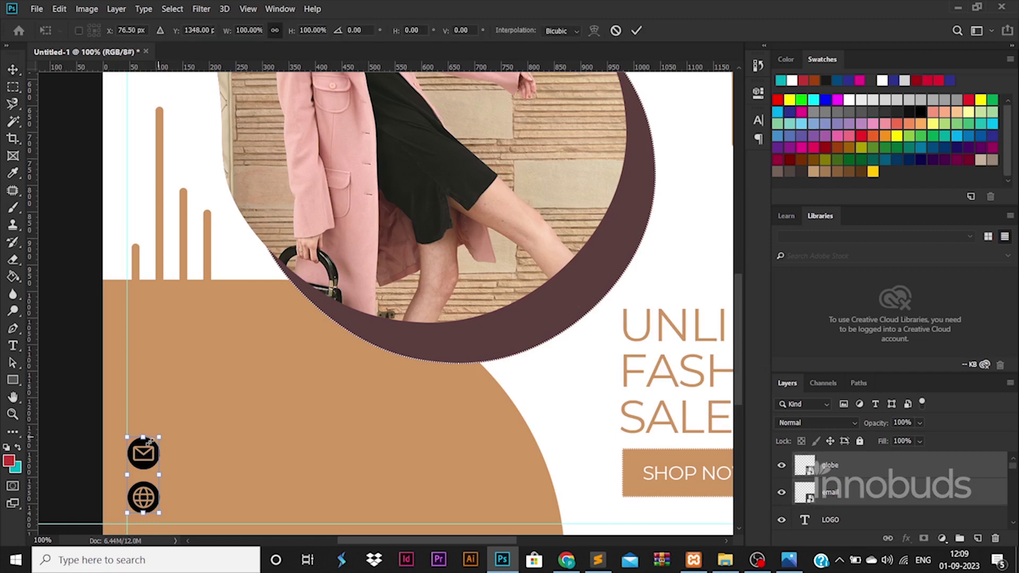
pyautogui.moveTo(158, 440); pyautogui.dragTo(139, 484)
pyautogui.press('Return')
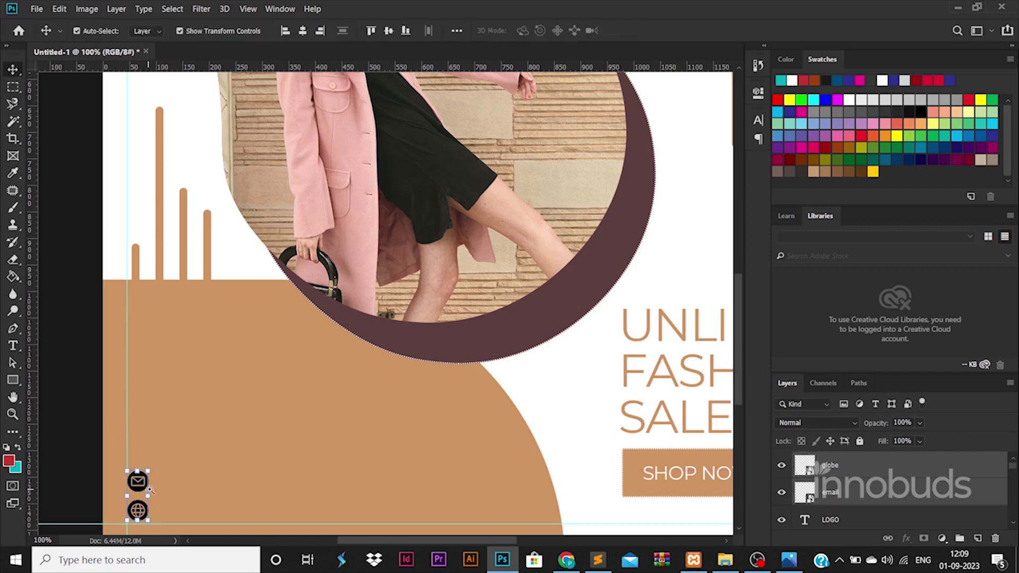
pyautogui.scroll(1, 150, 489)
# Type the e-mail address beside the email icon in Regular style.
pyautogui.click(13, 345)
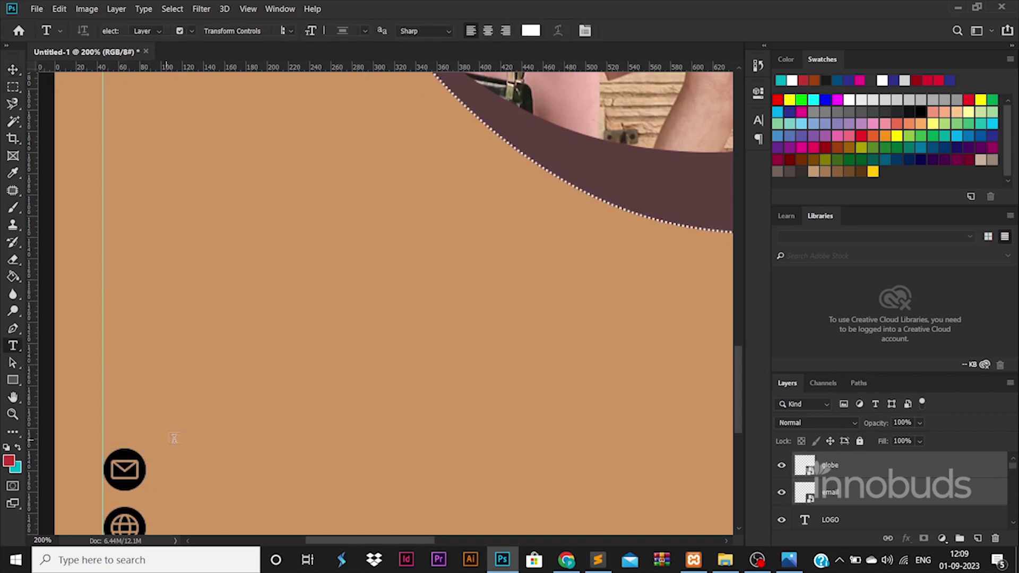
pyautogui.click(182, 469)
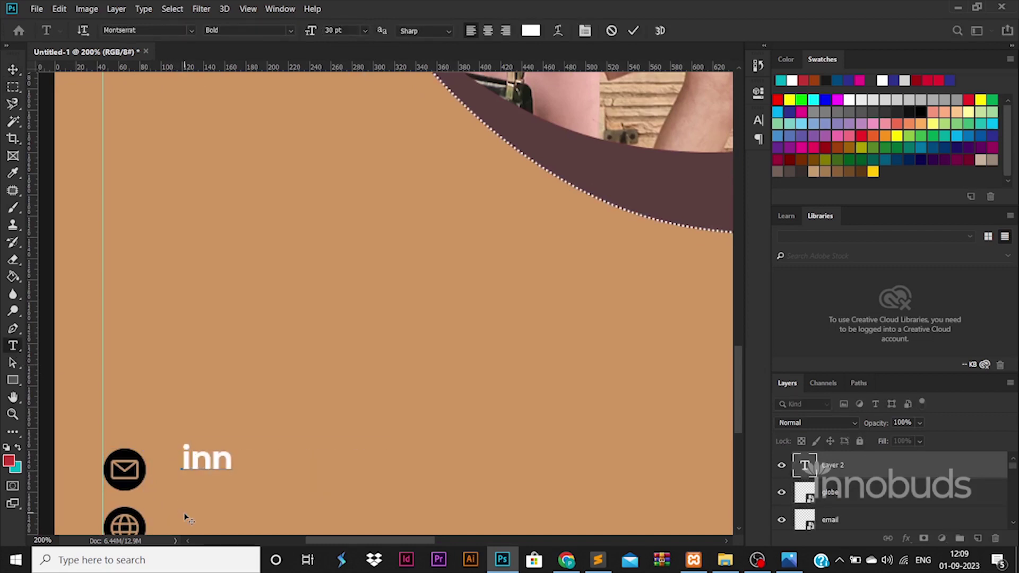
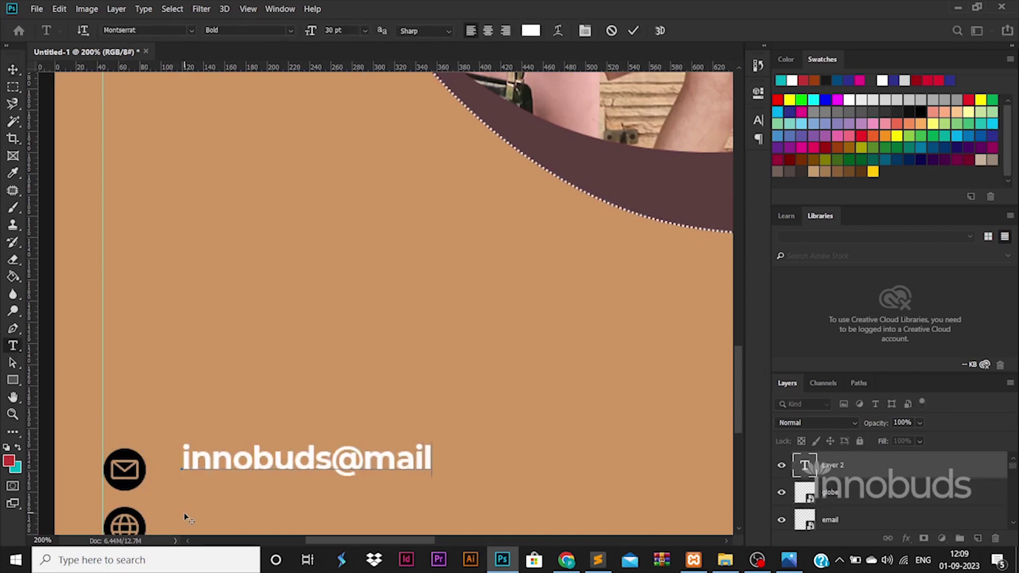
pyautogui.hotkey('ctrl', 'a')
pyautogui.click(258, 30)
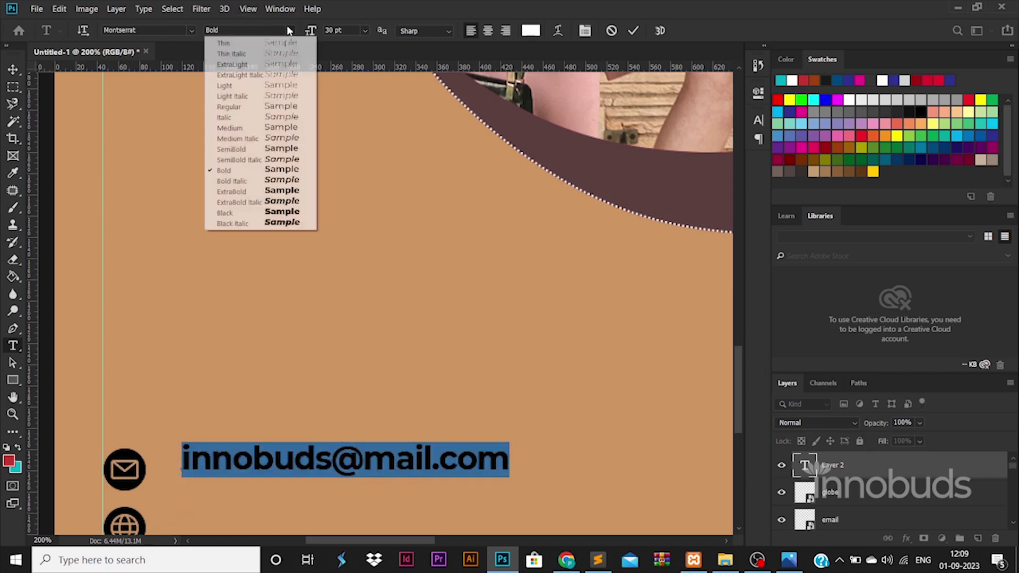
pyautogui.click(262, 105)
pyautogui.hotkey('ctrl', 'Return')
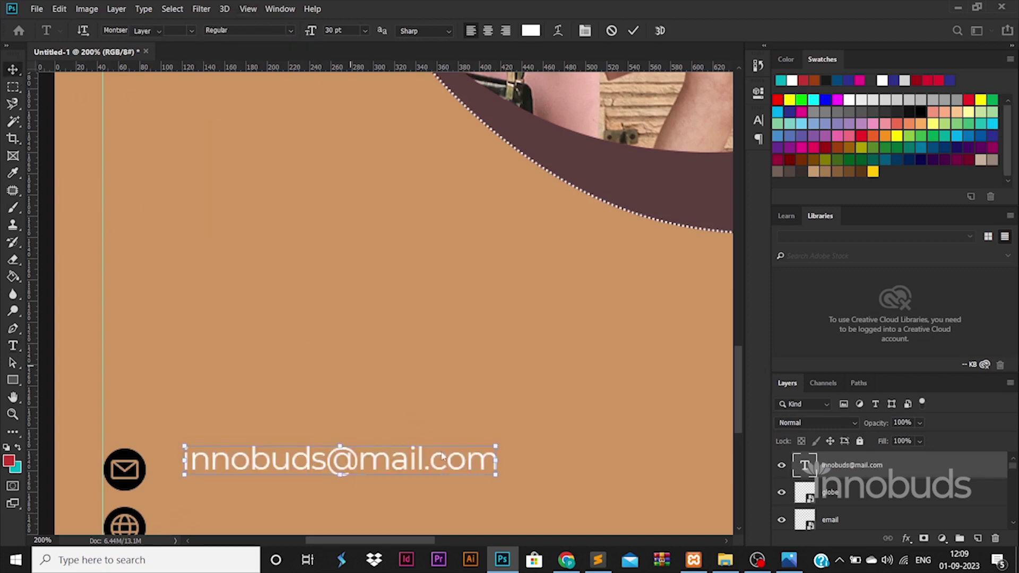
pyautogui.press('v')
pyautogui.moveTo(445, 458)
pyautogui.mouseDown()
pyautogui.moveTo(423, 464)
pyautogui.moveTo(420, 493)
pyautogui.mouseUp()
pyautogui.scroll(-2, 423, 464)
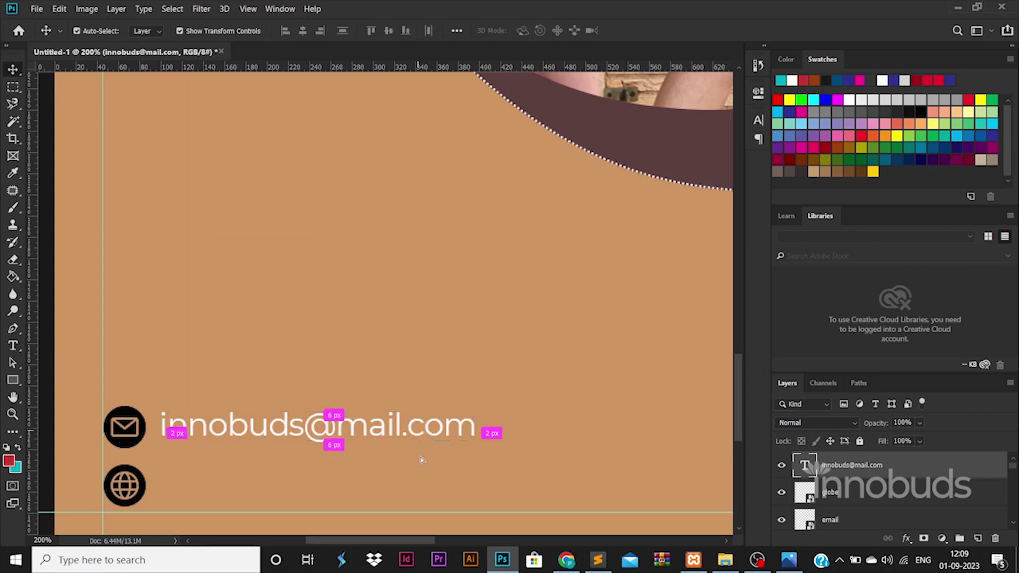
pyautogui.press('t')
pyautogui.click(419, 485)
pyautogui.hotkey('ctrl', 'a')
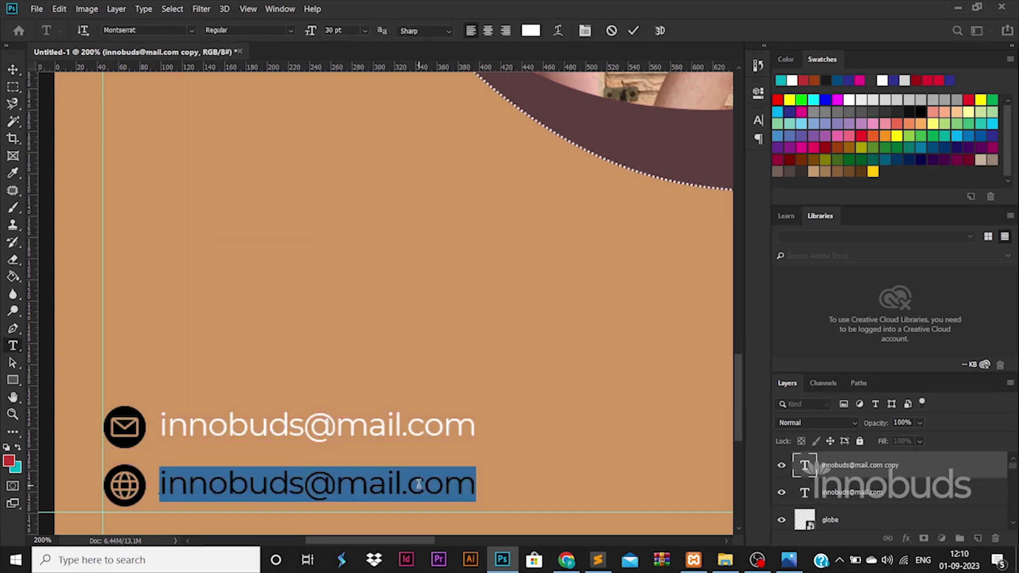
pyautogui.write('www.websot')
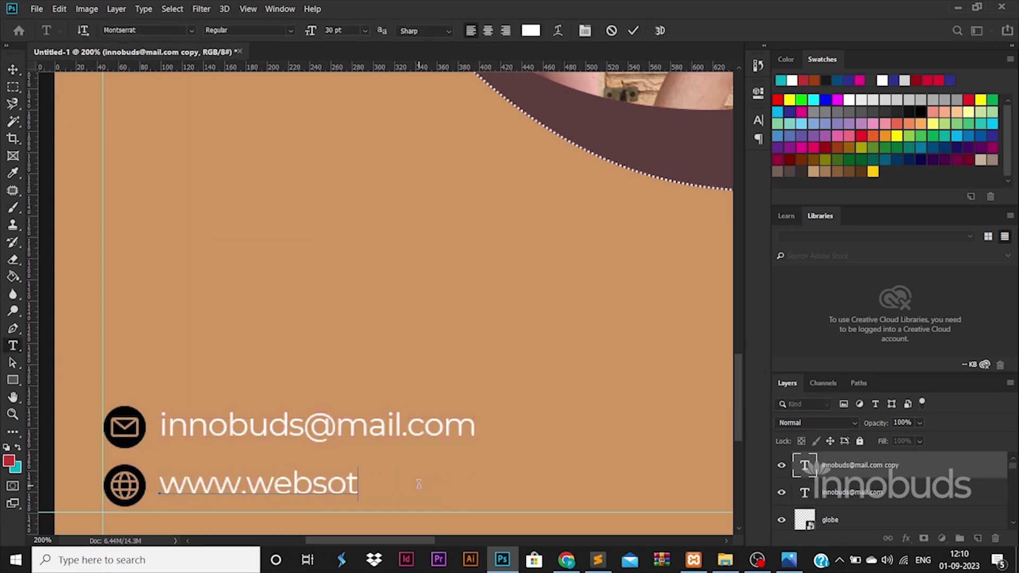
pyautogui.press('BackSpace')
pyautogui.press('BackSpace')
pyautogui.write('ite.com')
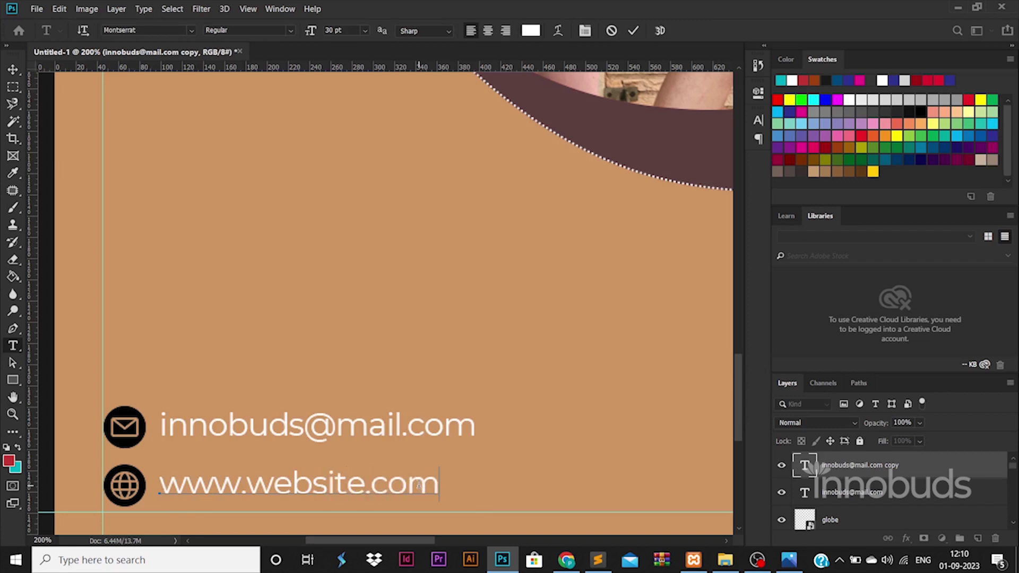
pyautogui.click(13, 69)
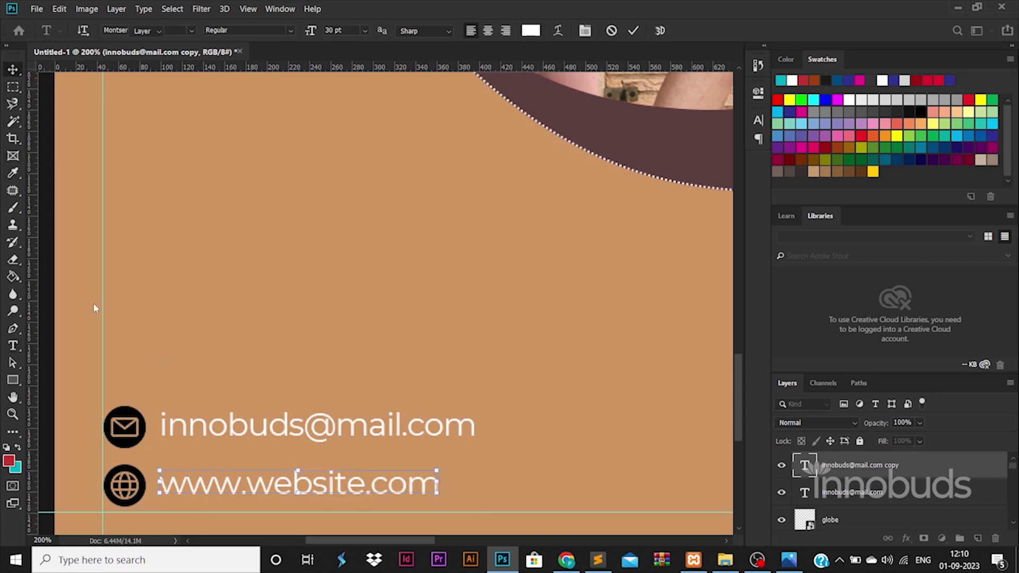
pyautogui.click(143, 426)
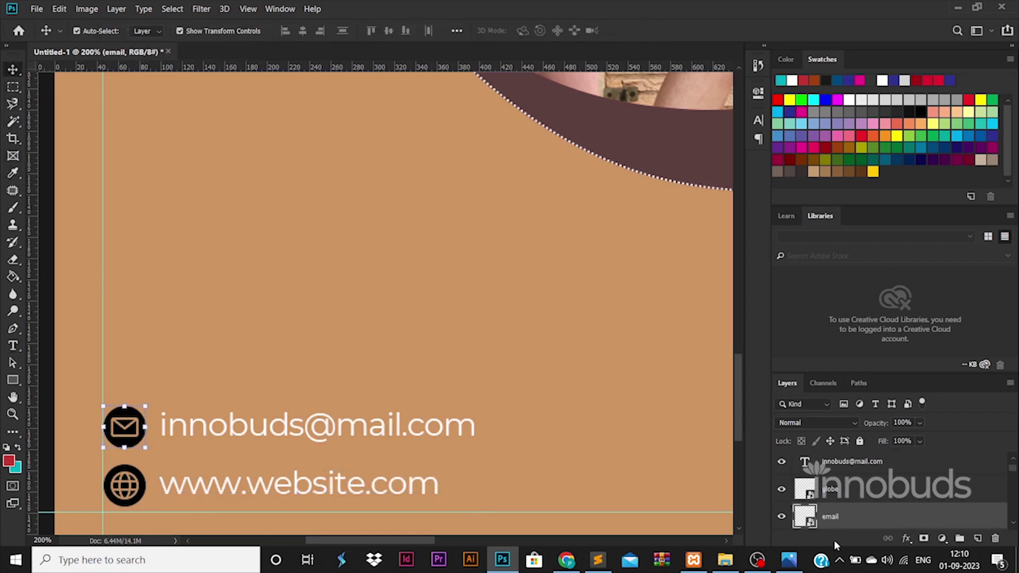
# Give the email icon a white (ffffff) Color Overlay.
pyautogui.doubleClick(908, 527)
pyautogui.click(536, 405)
pyautogui.click(812, 272)
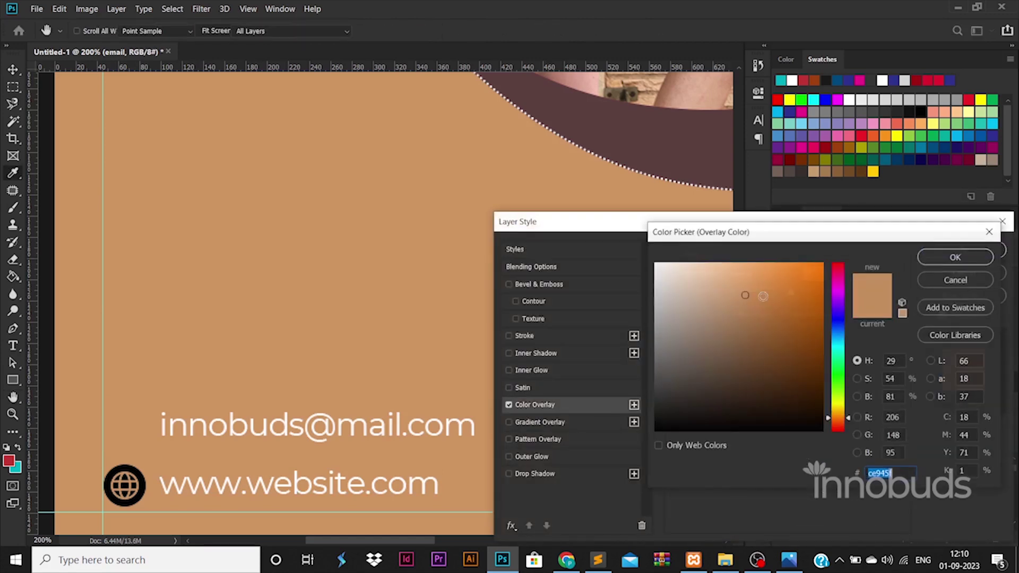
pyautogui.write('ffffff')
pyautogui.click(956, 257)
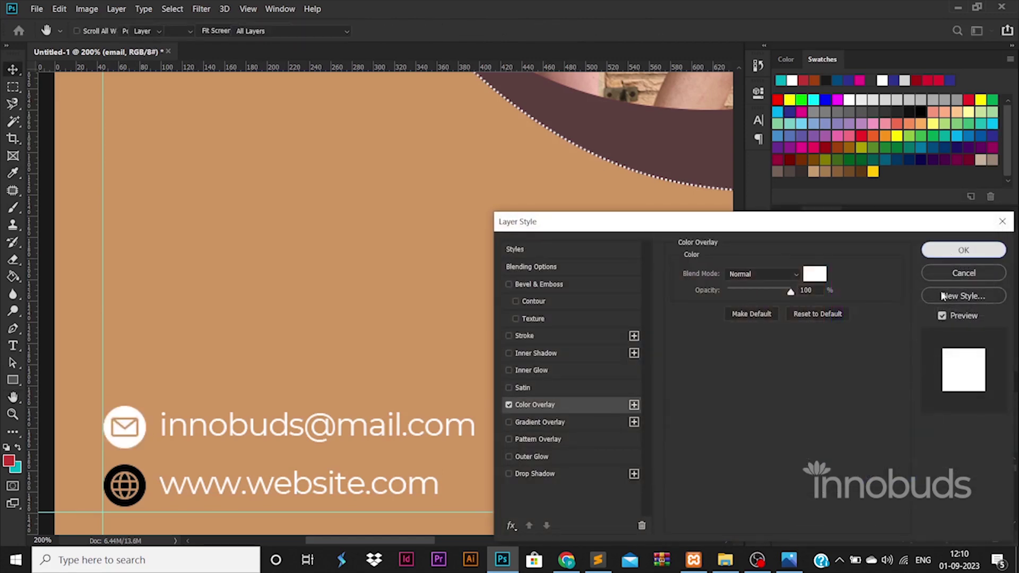
pyautogui.click(965, 250)
# Apply the same white Color Overlay to the globe icon.
pyautogui.click(907, 488)
pyautogui.doubleClick(906, 487)
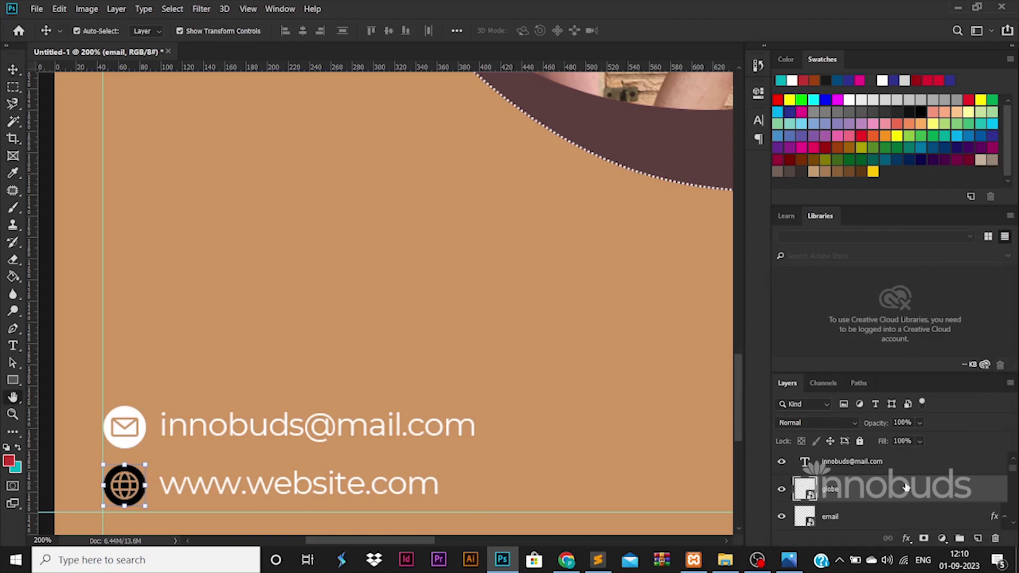
pyautogui.click(572, 409)
pyautogui.click(964, 250)
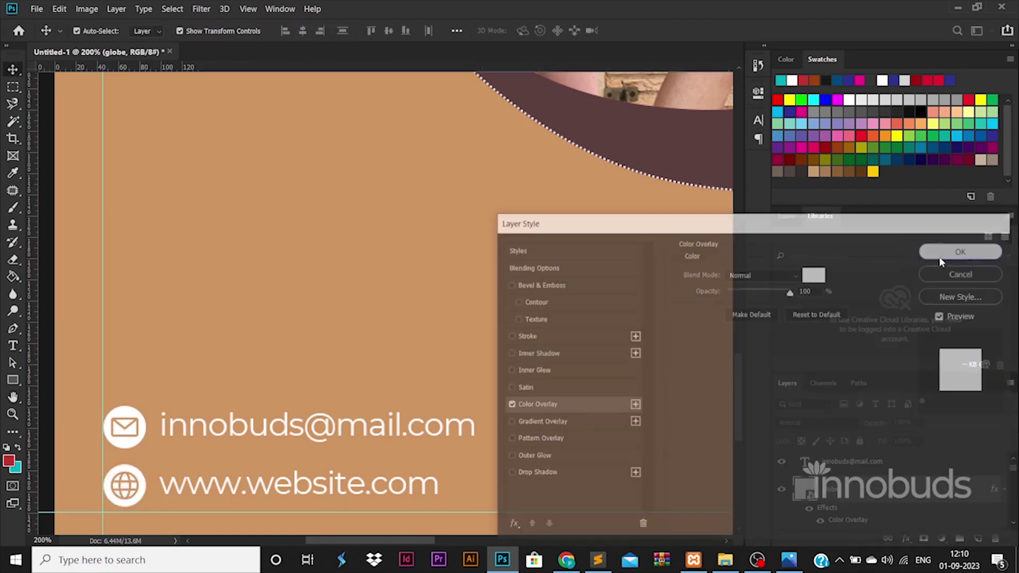
pyautogui.keyDown('alt'); pyautogui.scroll(-3, 292, 318); pyautogui.keyUp('alt')
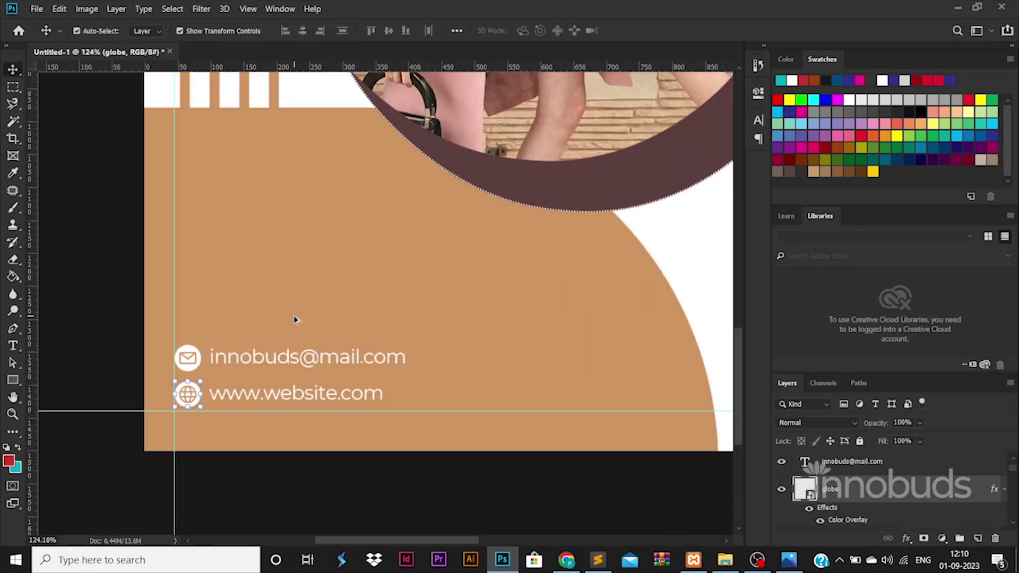
pyautogui.keyDown('alt'); pyautogui.scroll(-3, 296, 319); pyautogui.keyUp('alt')
# Change the dark ring's outline from dotted to solid.
pyautogui.click(519, 303)
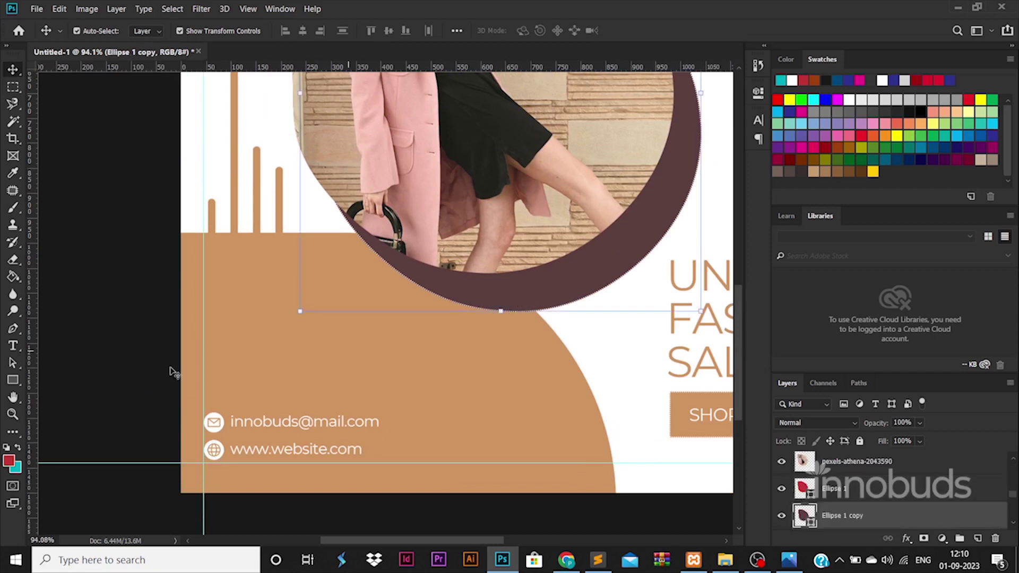
pyautogui.click(13, 380)
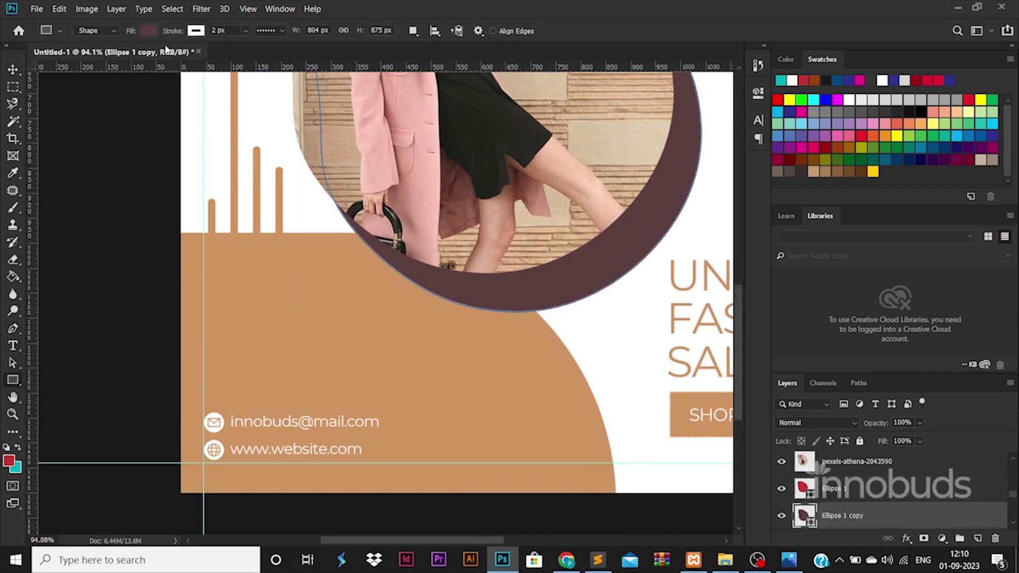
pyautogui.click(266, 30)
pyautogui.click(266, 73)
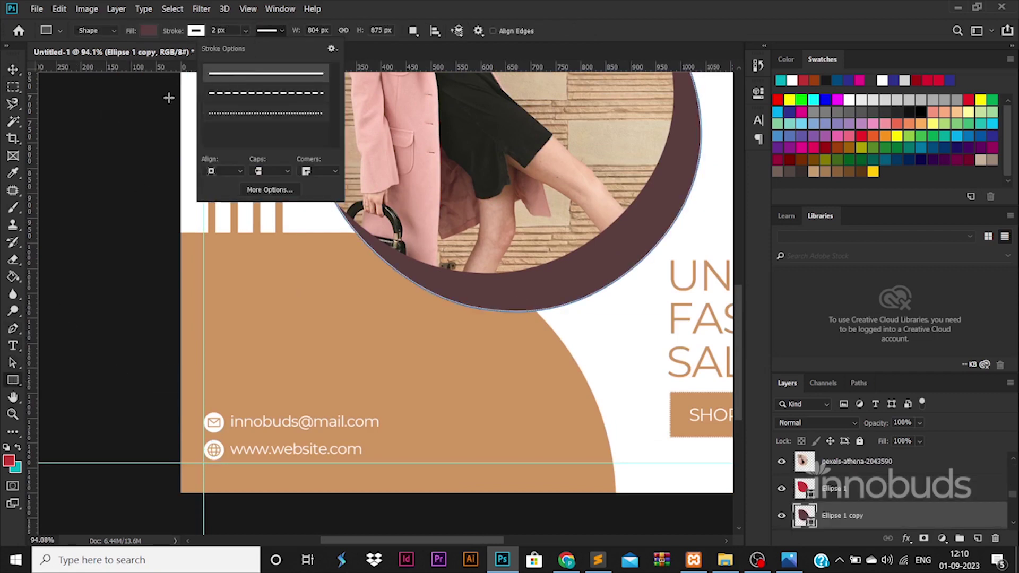
pyautogui.click(13, 69)
pyautogui.scroll(-3, 94, 202)
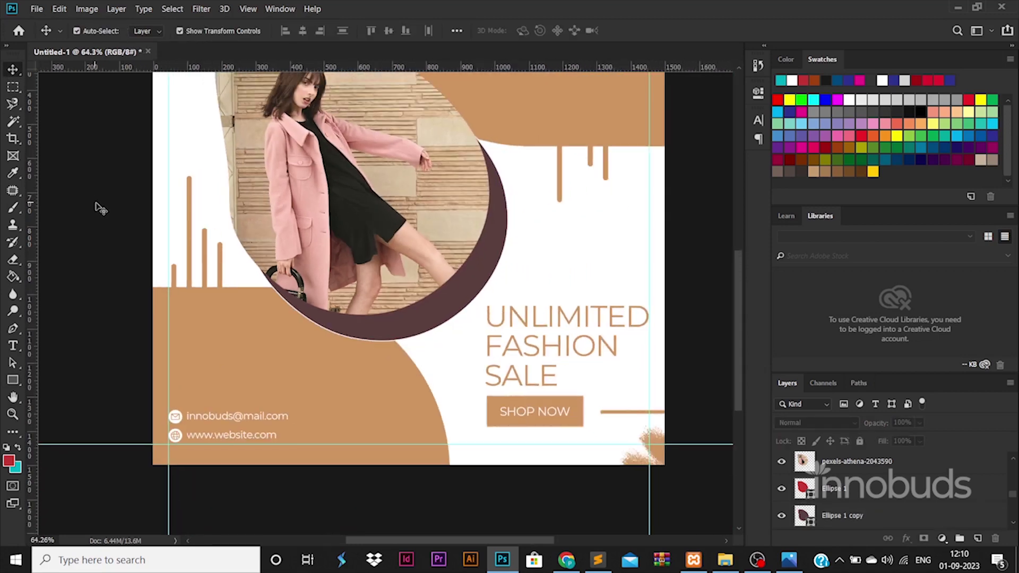
# Adjust the ring's outline width, entering 10 px in the options bar.
pyautogui.click(387, 336)
pyautogui.click(13, 380)
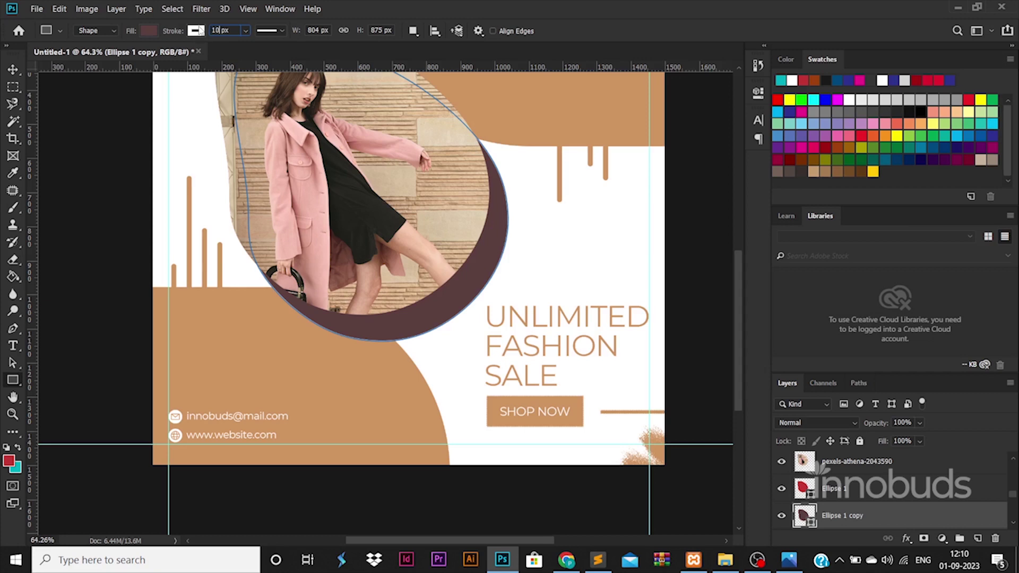
pyautogui.press('Return')
pyautogui.click(12, 69)
pyautogui.click(82, 162)
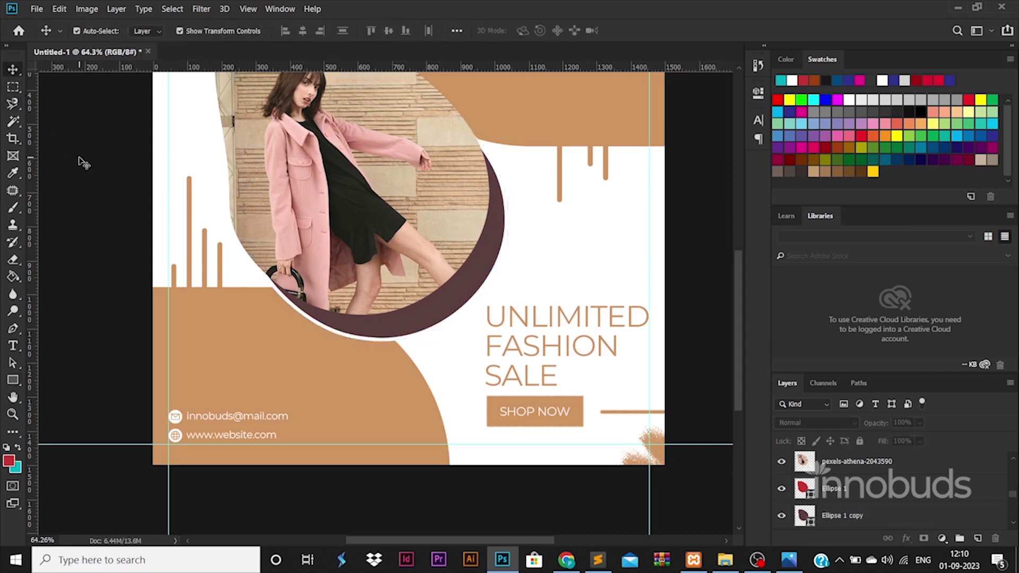
pyautogui.scroll(-2, 82, 162)
pyautogui.scroll(3, 459, 203)
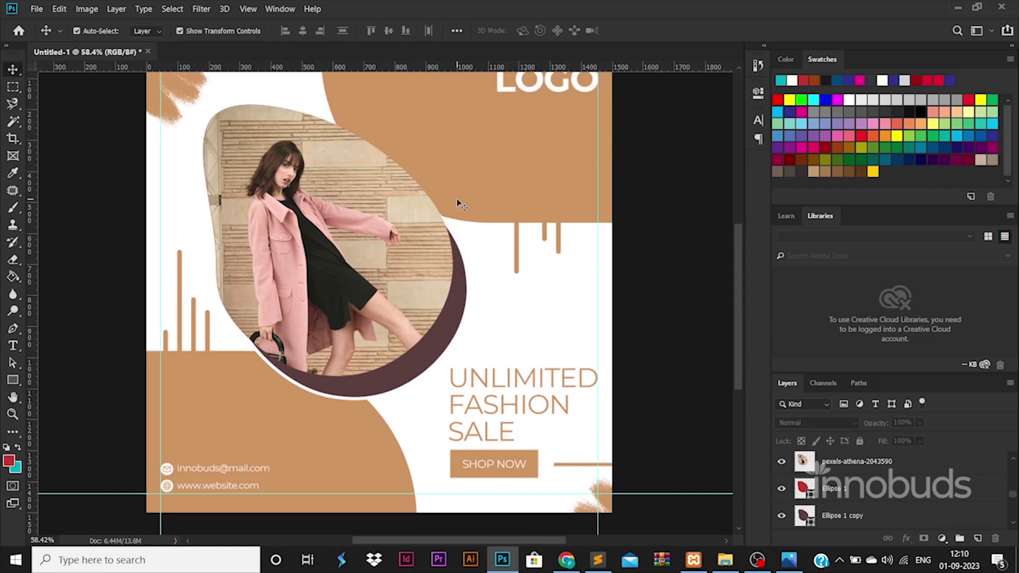
pyautogui.click(453, 297)
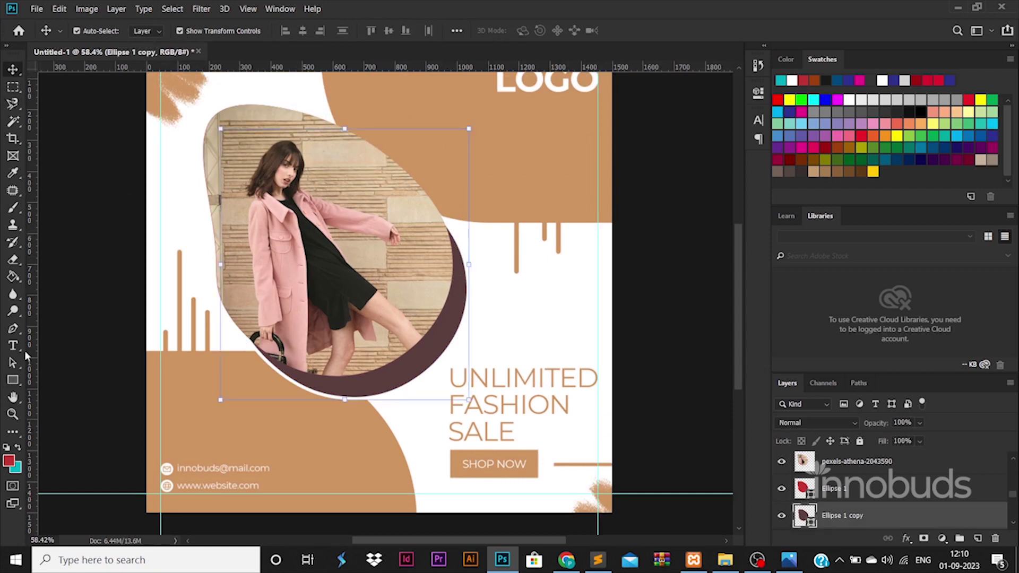
pyautogui.click(12, 380)
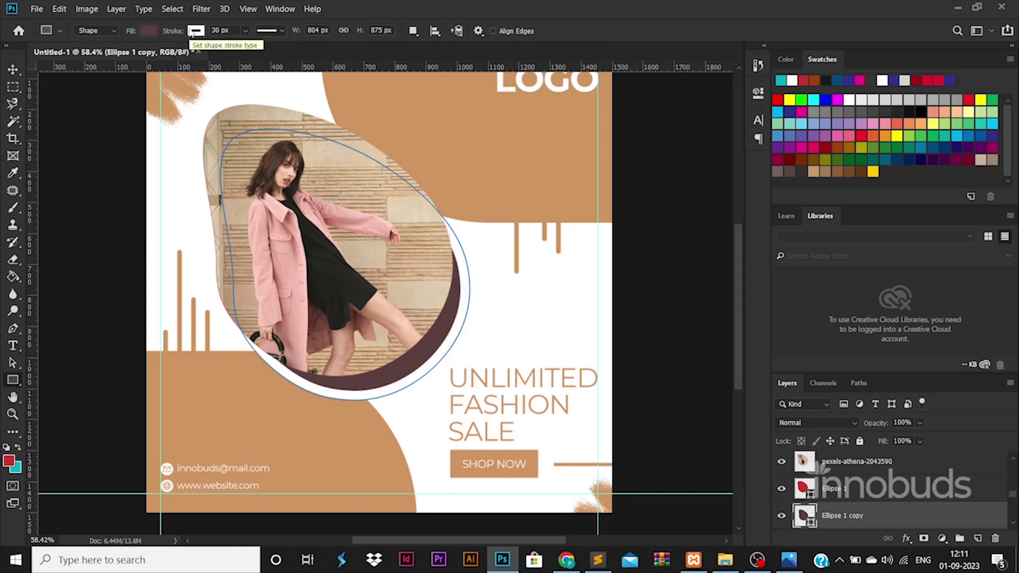
pyautogui.doubleClick(219, 31)
pyautogui.write('10')
pyautogui.press('Return')
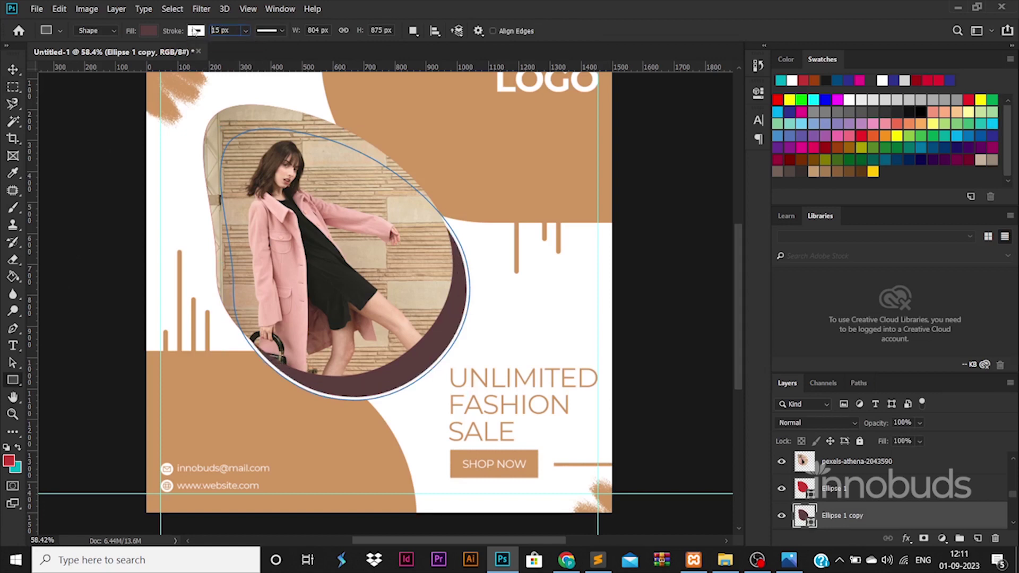
pyautogui.click(13, 86)
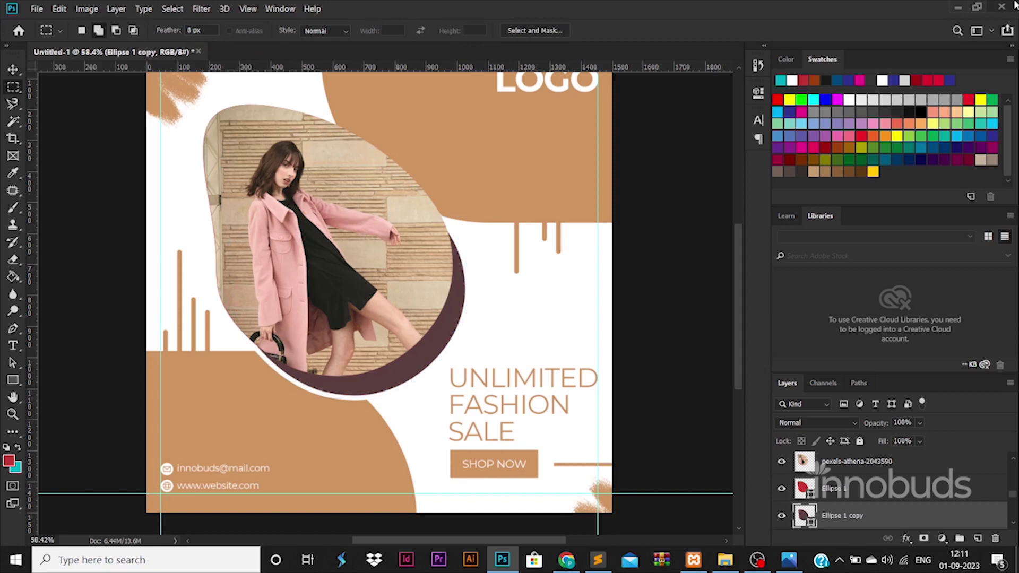
pyautogui.rightClick(13, 380)
# Draw a small custom splatter shape with no fill and a 1 px white outline.
pyautogui.click(53, 446)
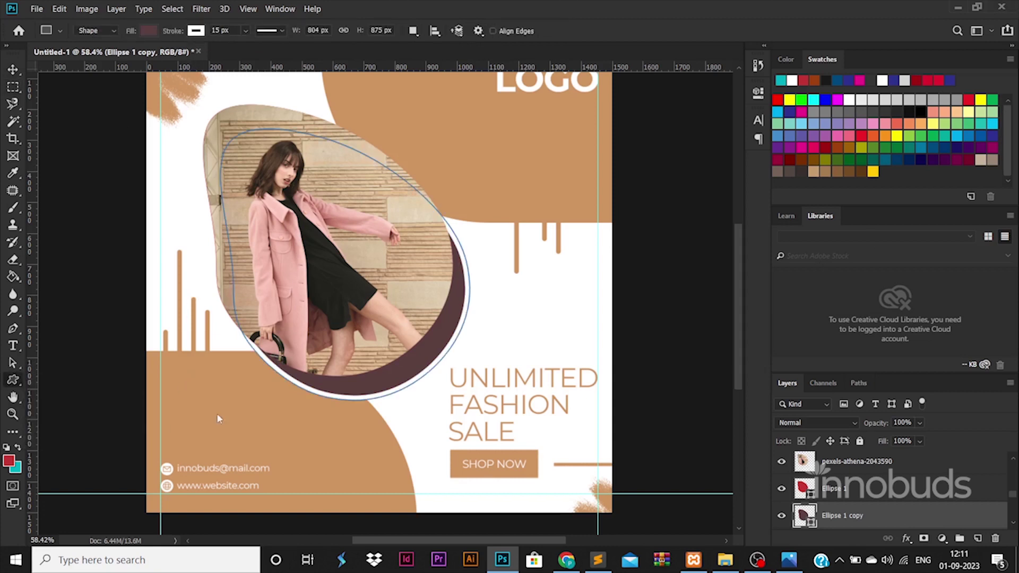
pyautogui.moveTo(258, 440); pyautogui.dragTo(229, 412)
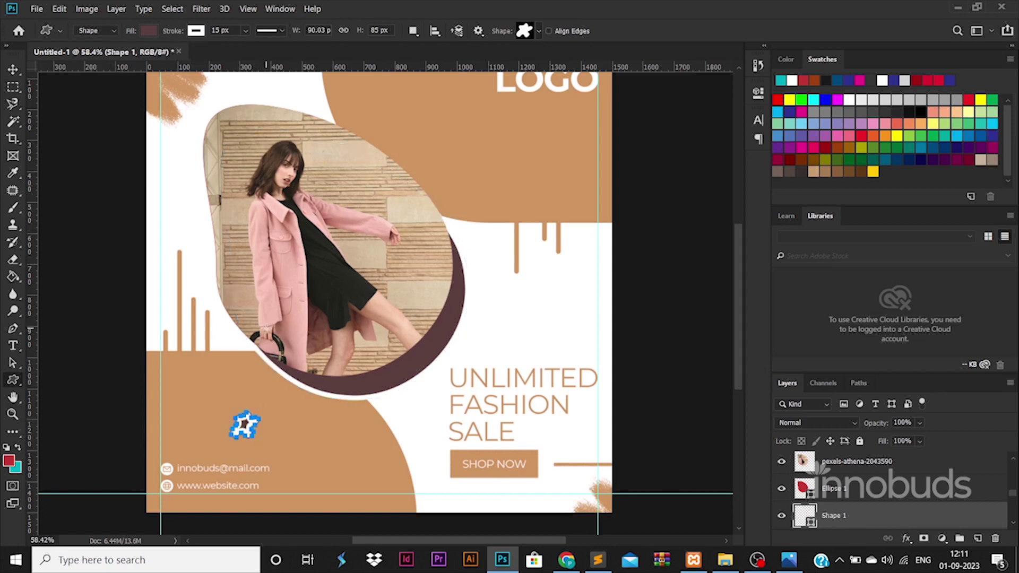
pyautogui.click(148, 31)
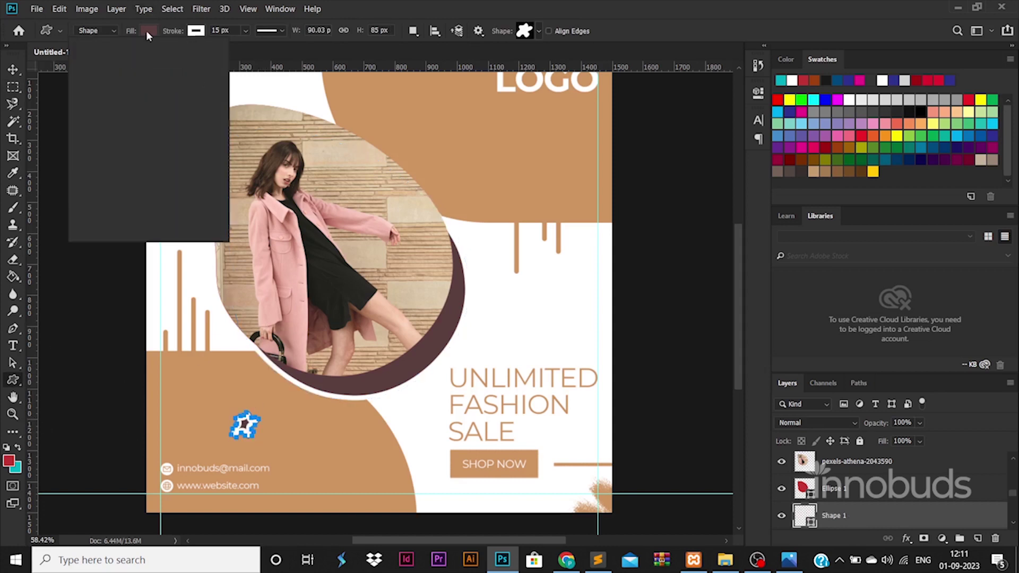
pyautogui.click(81, 50)
pyautogui.click(181, 32)
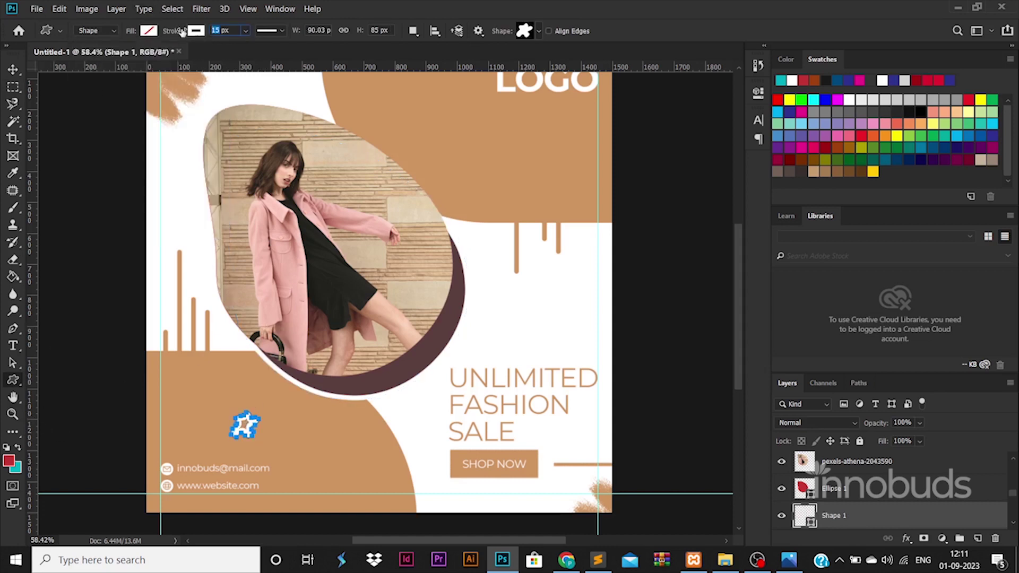
pyautogui.write('1')
pyautogui.press('Return')
pyautogui.click(206, 33)
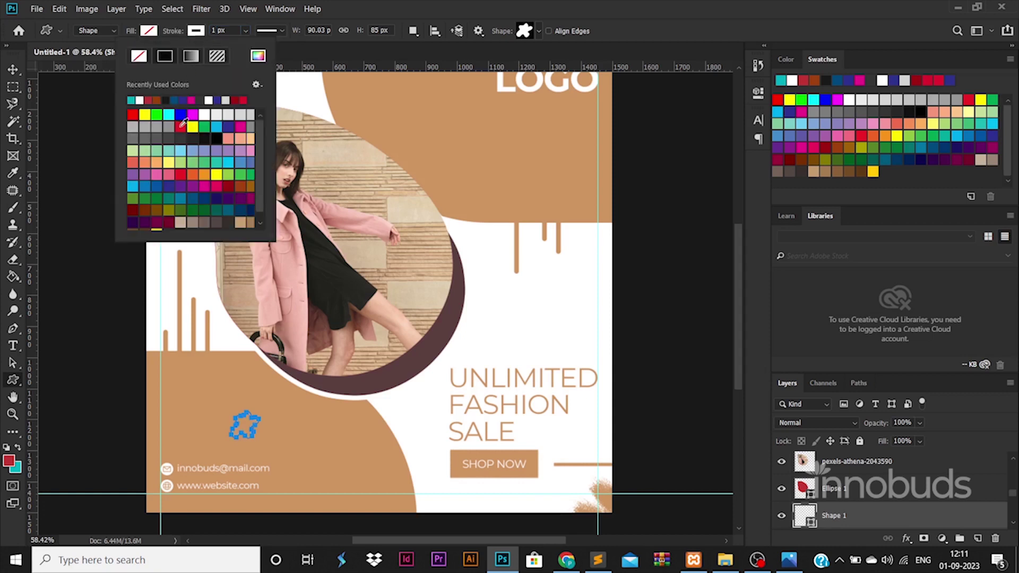
pyautogui.click(139, 100)
# Enlarge the splatter, move it up-left, and fill it with a darker tan sampled from the poster.
pyautogui.press('v')
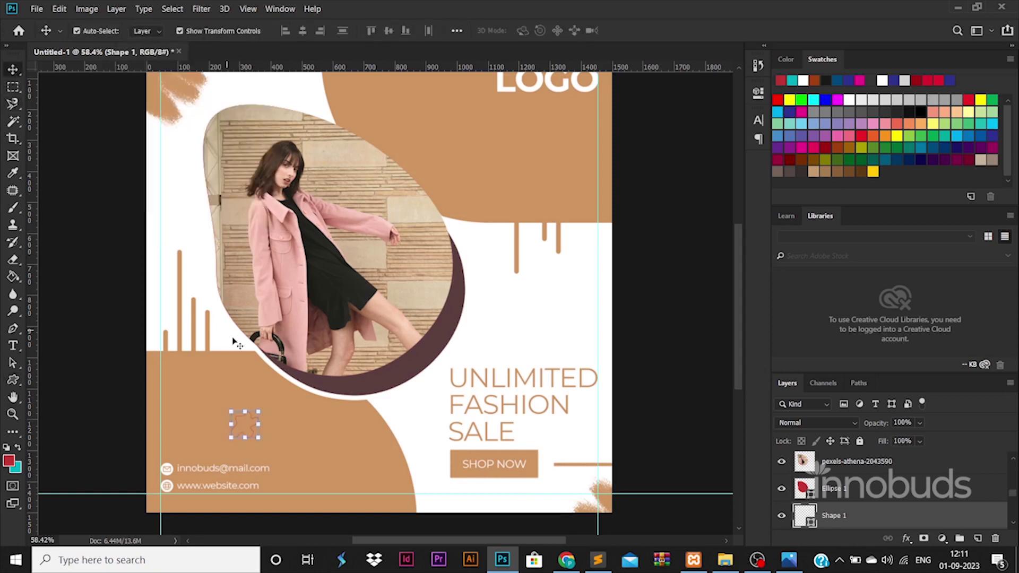
pyautogui.moveTo(259, 410)
pyautogui.mouseDown()
pyautogui.moveTo(267, 404)
pyautogui.moveTo(230, 407)
pyautogui.mouseUp()
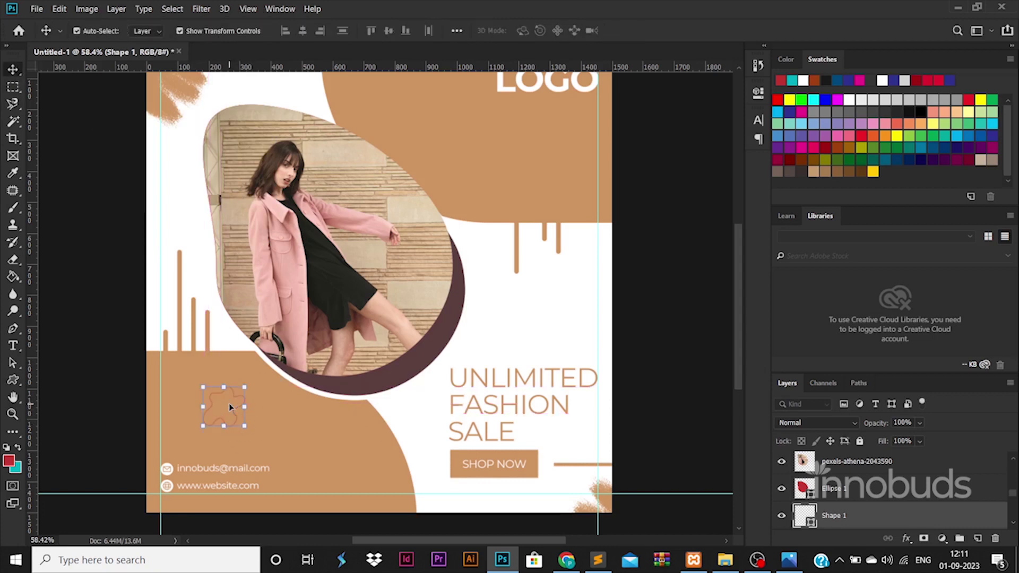
pyautogui.doubleClick(805, 525)
pyautogui.click(366, 422)
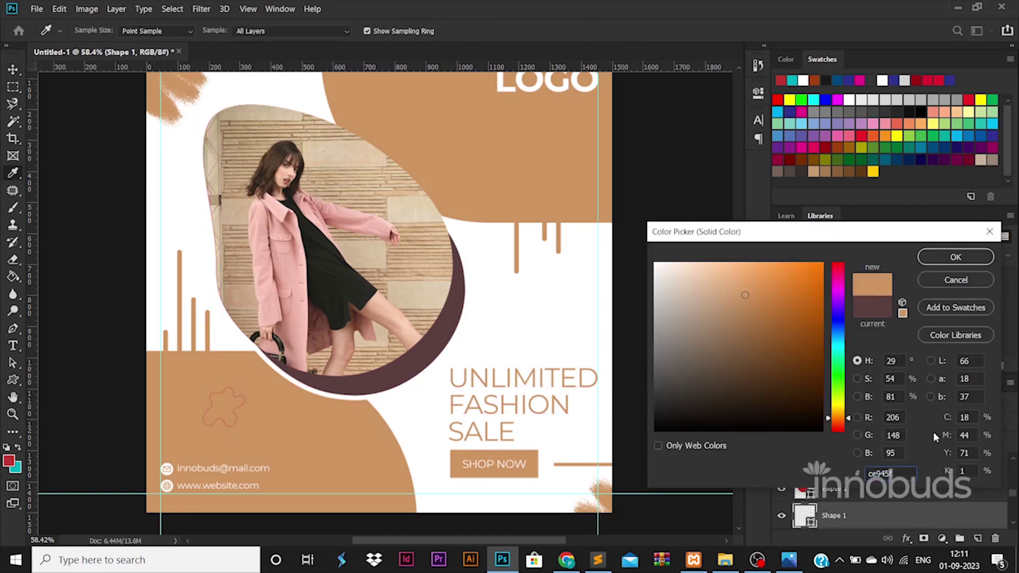
pyautogui.moveTo(781, 316); pyautogui.dragTo(764, 313)
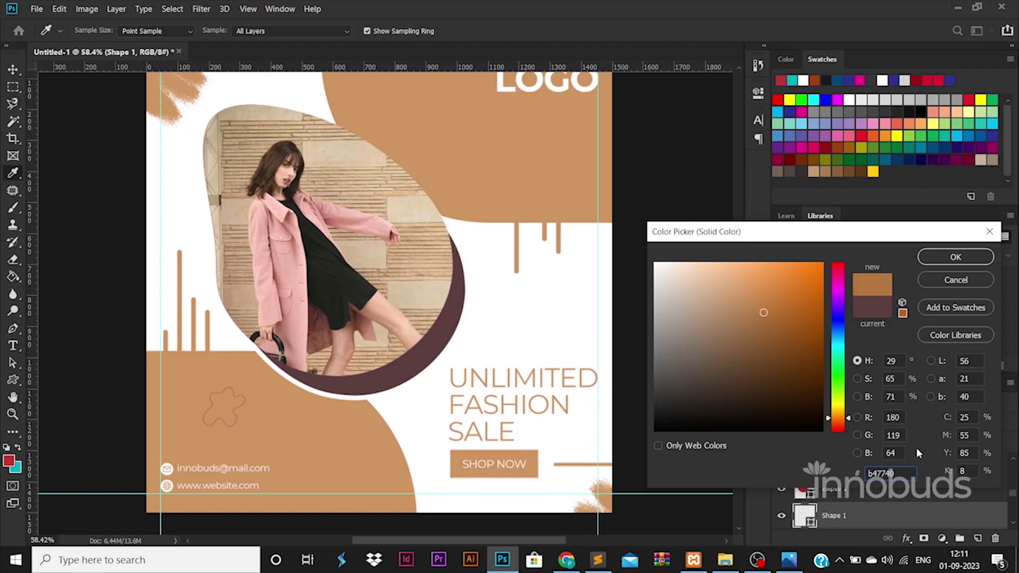
pyautogui.click(970, 260)
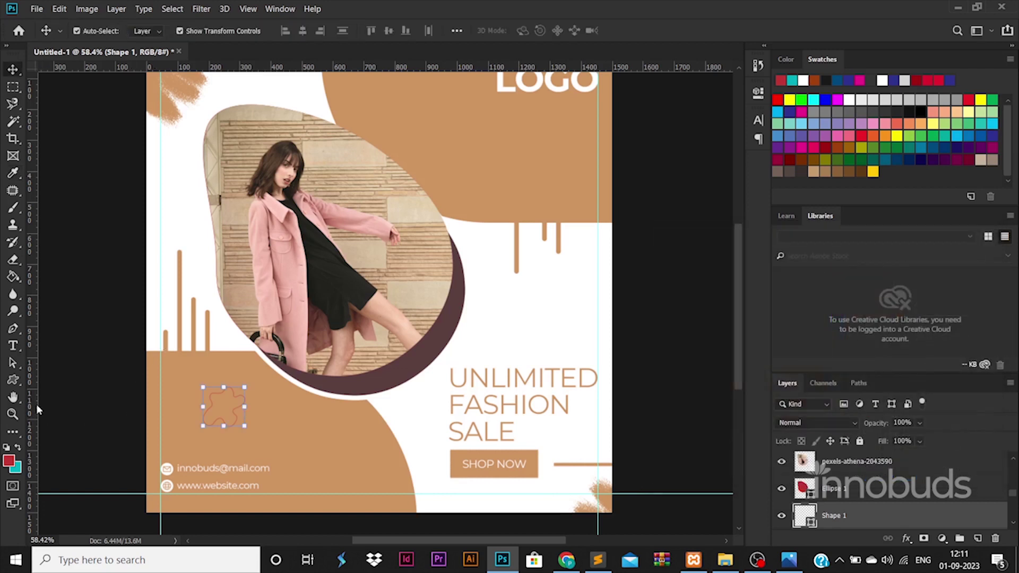
# Pick white from the splatter shape's colour swatches.
pyautogui.click(13, 380)
pyautogui.click(149, 30)
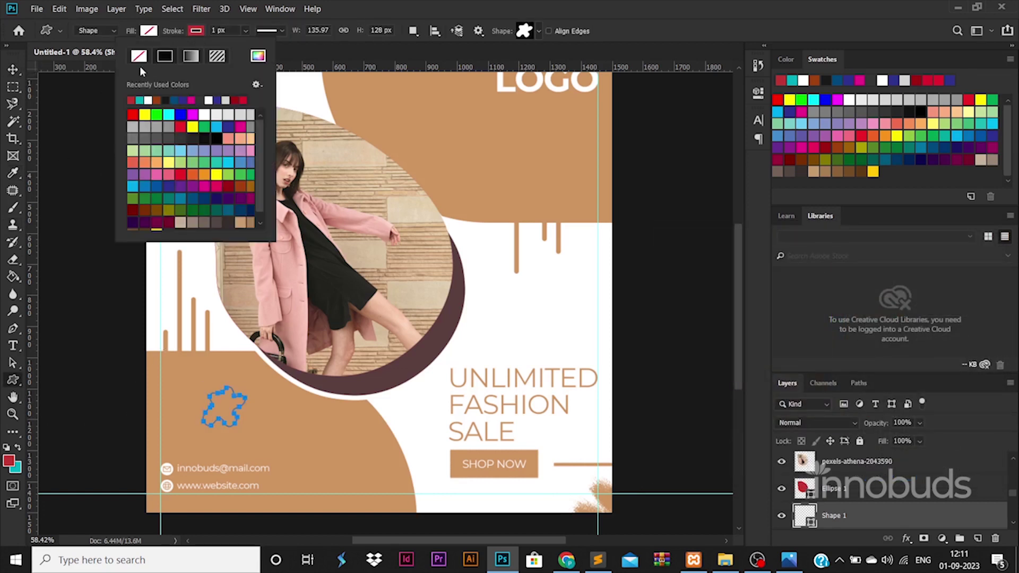
pyautogui.click(148, 100)
pyautogui.click(13, 69)
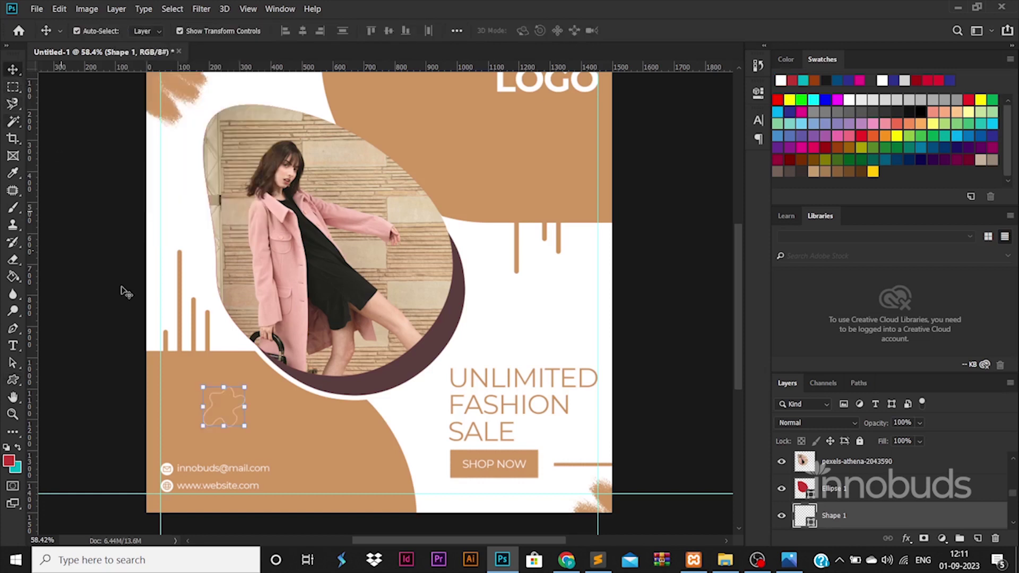
# Duplicate the splatter twice, placing copies beside the contact lines and in the upper-right tan area.
pyautogui.hotkey('ctrl', 'shift', ']')
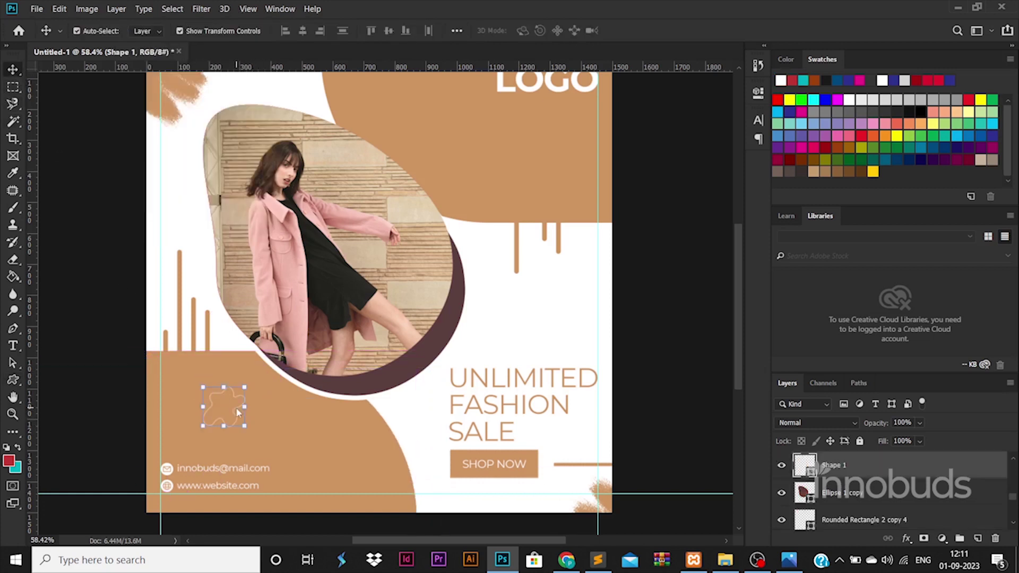
pyautogui.moveTo(237, 412); pyautogui.dragTo(336, 479)
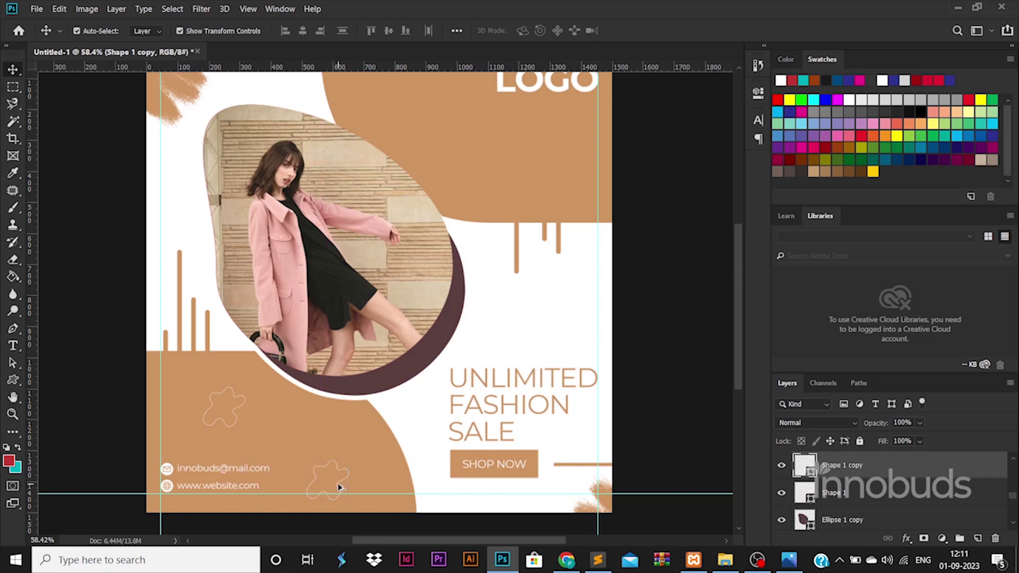
pyautogui.moveTo(341, 486); pyautogui.dragTo(342, 476)
pyautogui.click(341, 486)
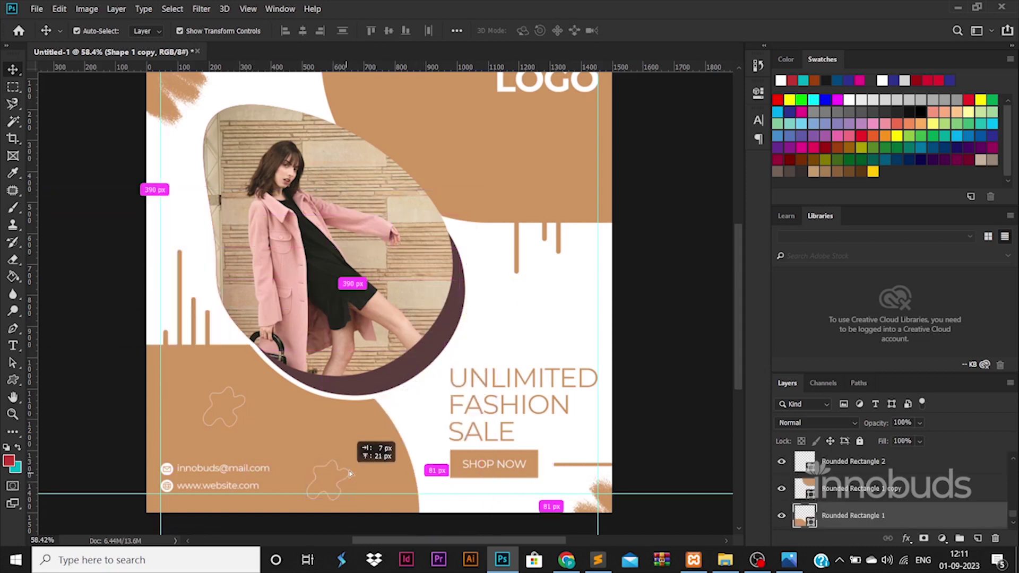
pyautogui.keyDown('alt'); pyautogui.moveTo(338, 486); pyautogui.dragTo(549, 173); pyautogui.keyUp('alt')
# Deselect the shapes, zoom around the canvas, and switch to the Ellipse Tool.
pyautogui.click(687, 323)
pyautogui.scroll(3, 127, 296)
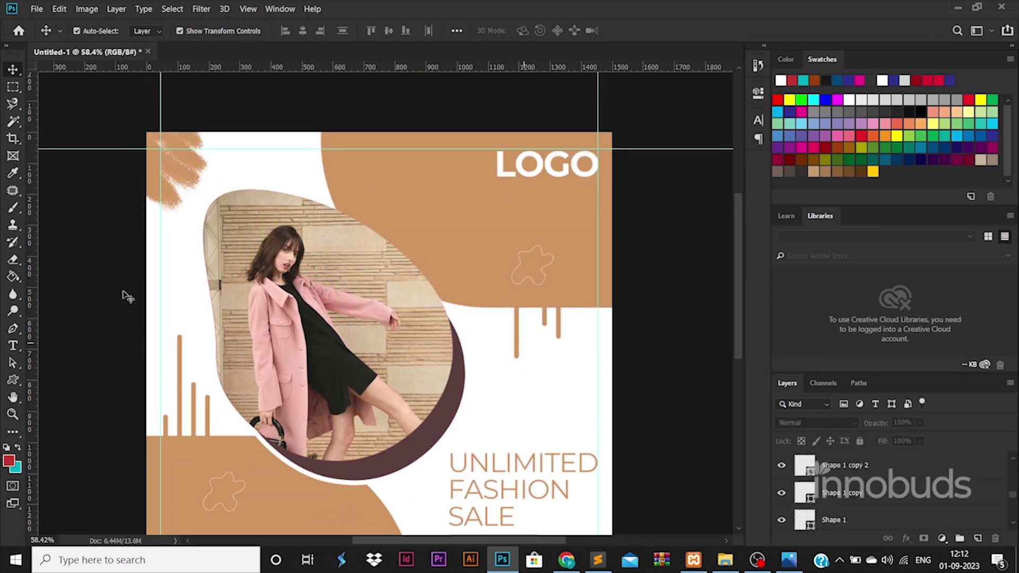
pyautogui.scroll(-2, 26, 307)
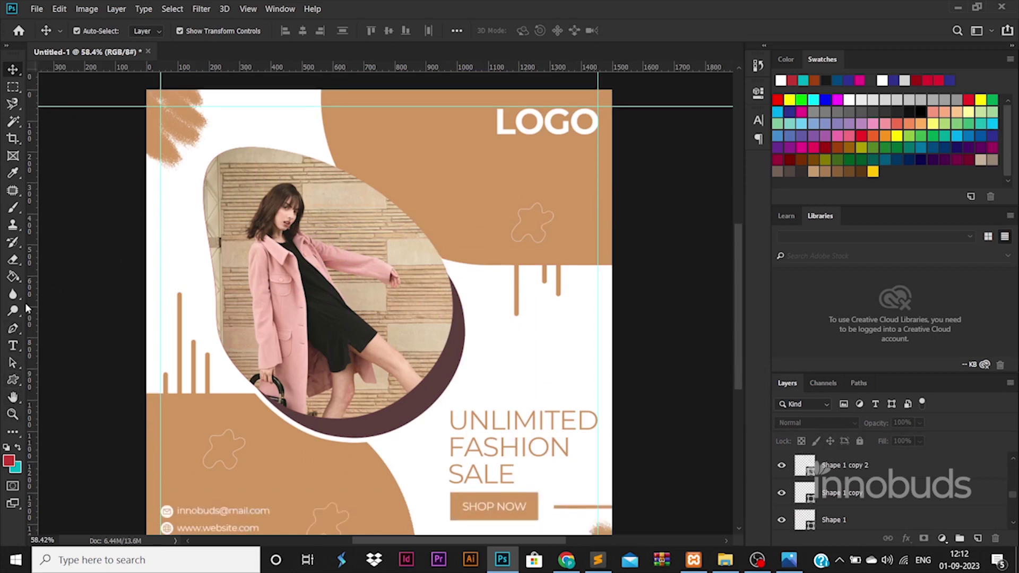
pyautogui.scroll(-2, 24, 303)
pyautogui.scroll(1, 24, 303)
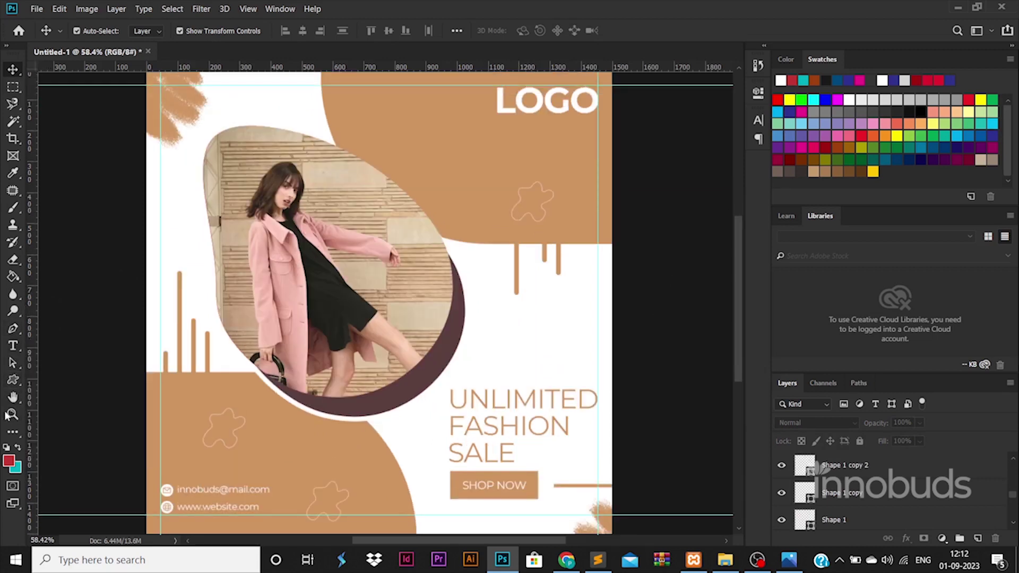
pyautogui.rightClick(13, 380)
pyautogui.click(69, 403)
# Draw a small circle left of the LOGO with no fill, 100 px height and a solid outline.
pyautogui.moveTo(381, 115); pyautogui.dragTo(412, 150)
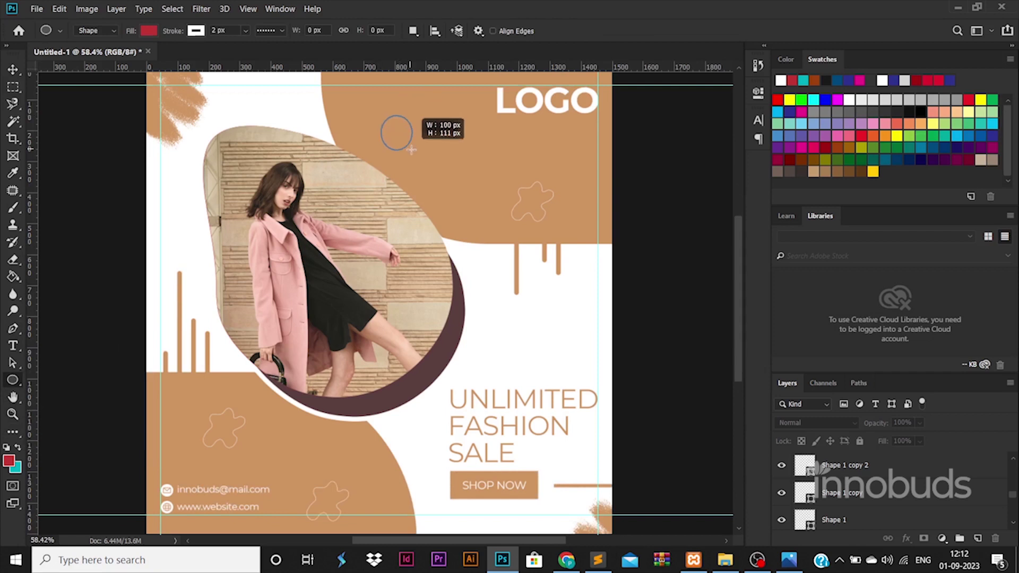
pyautogui.click(568, 191)
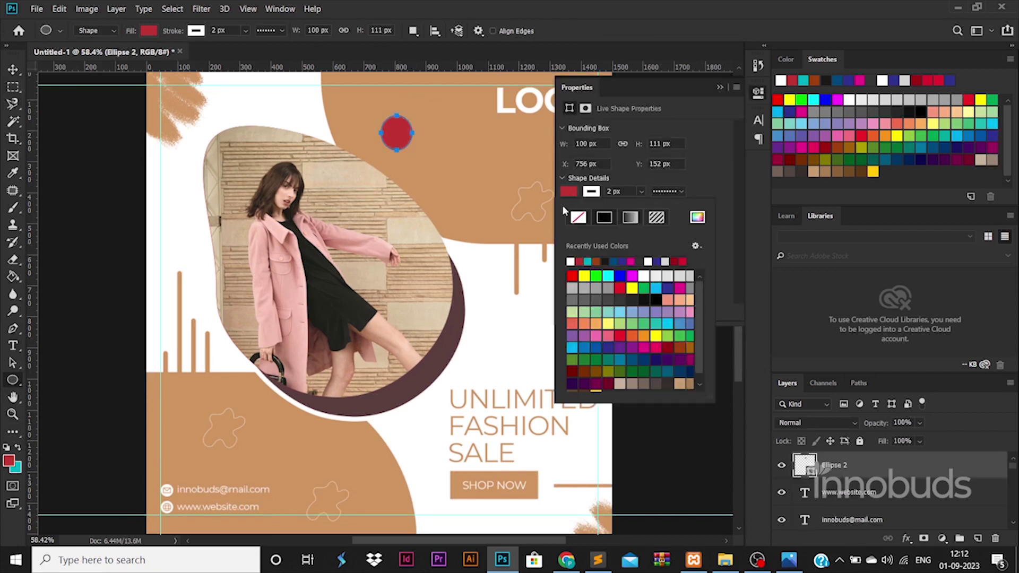
pyautogui.click(578, 217)
pyautogui.click(622, 147)
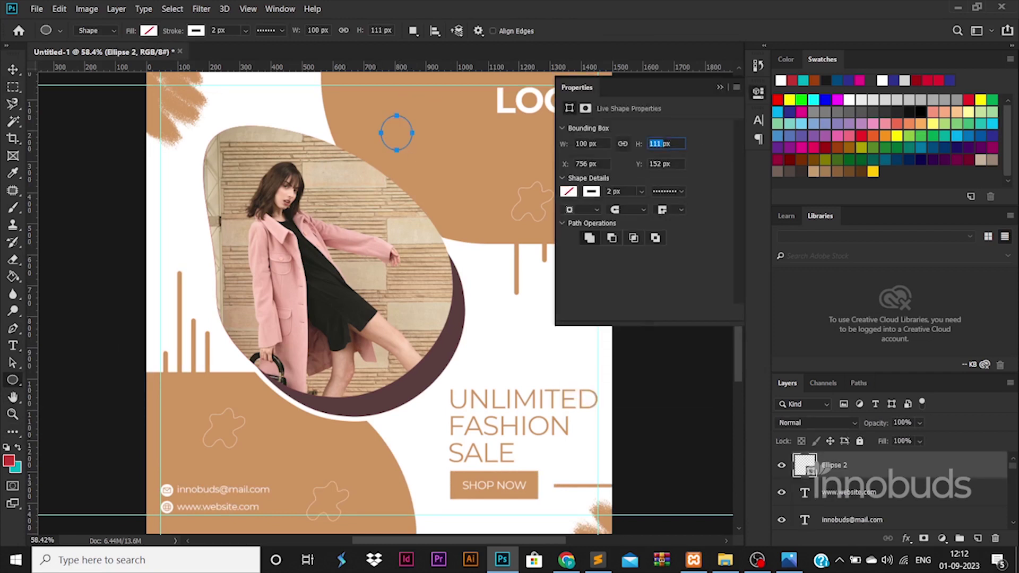
pyautogui.write('100')
pyautogui.press('Return')
pyautogui.click(661, 189)
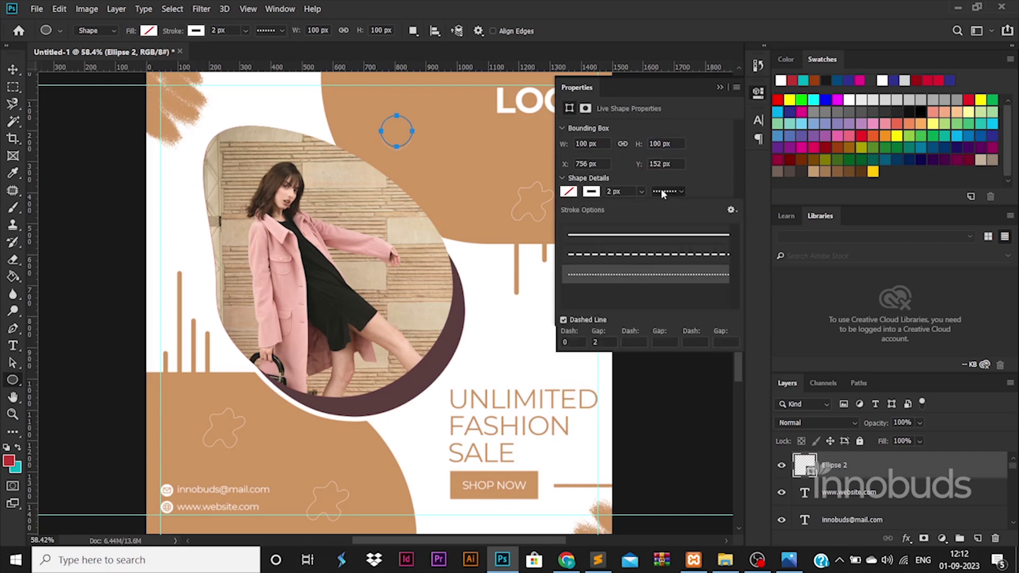
pyautogui.click(651, 244)
pyautogui.click(12, 69)
# Scale the circle up and move it onto the photo frame's top edge.
pyautogui.click(79, 138)
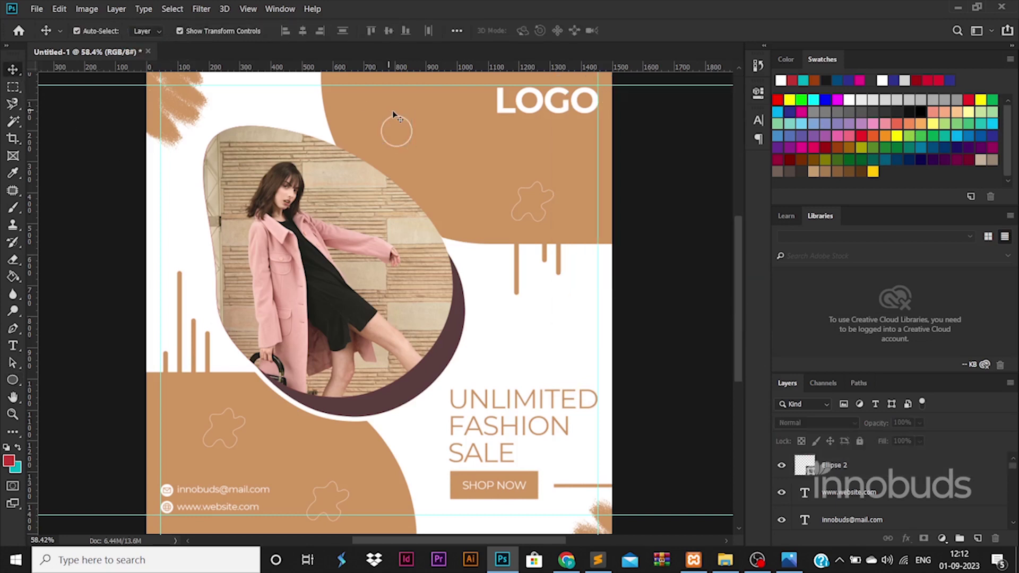
pyautogui.click(395, 115)
pyautogui.click(400, 119)
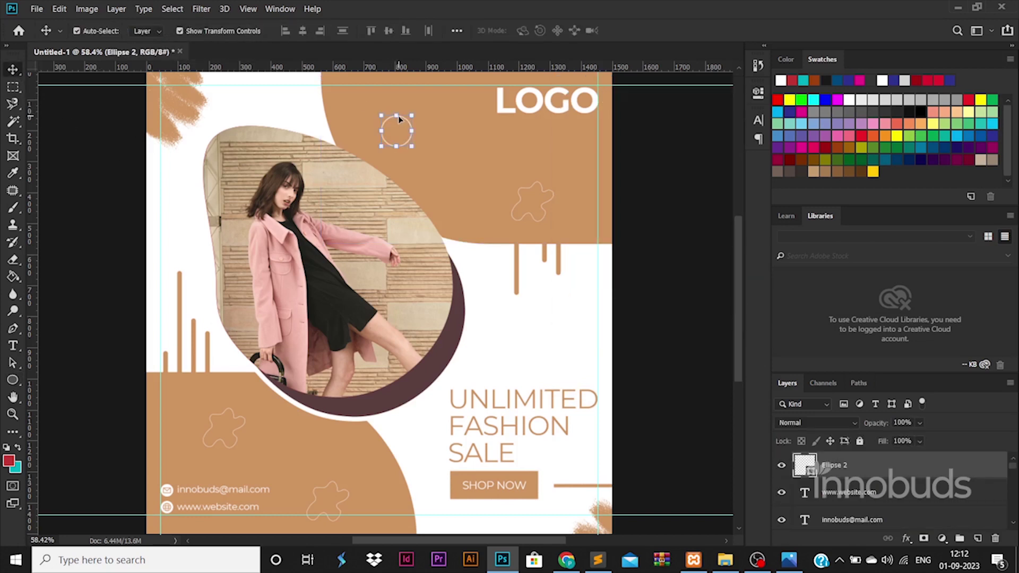
pyautogui.hotkey('ctrl', 't')
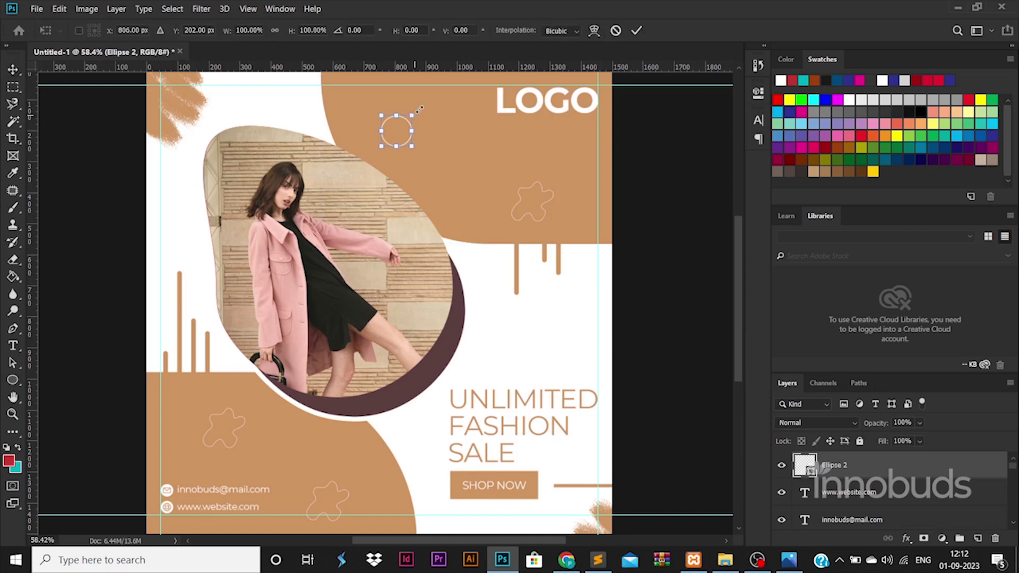
pyautogui.moveTo(412, 115)
pyautogui.mouseDown()
pyautogui.moveTo(418, 109)
pyautogui.moveTo(397, 164)
pyautogui.mouseUp()
pyautogui.press('Return')
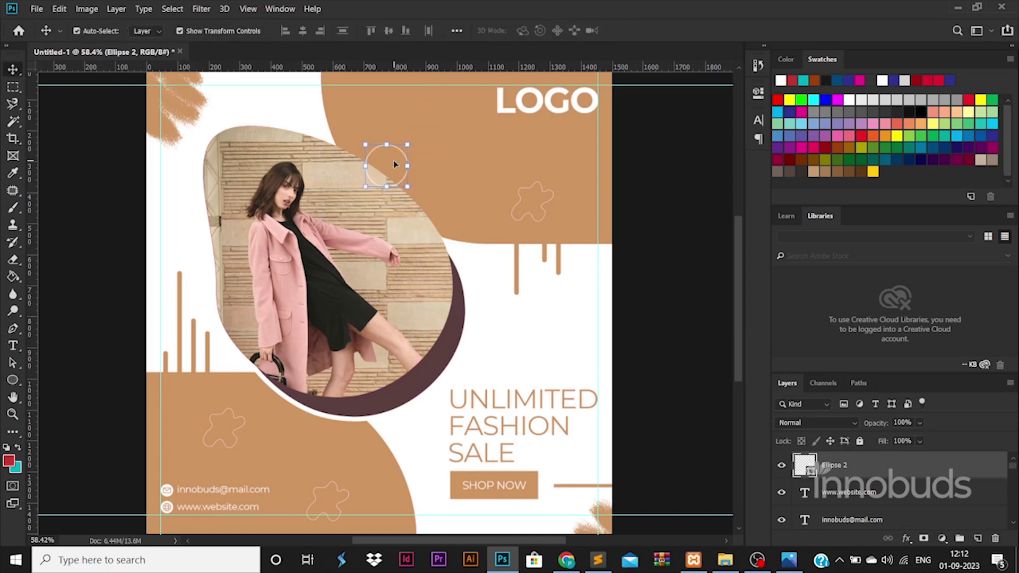
# Reselect the circle and start a transformed duplicate with Ctrl+Alt+T.
pyautogui.click(13, 380)
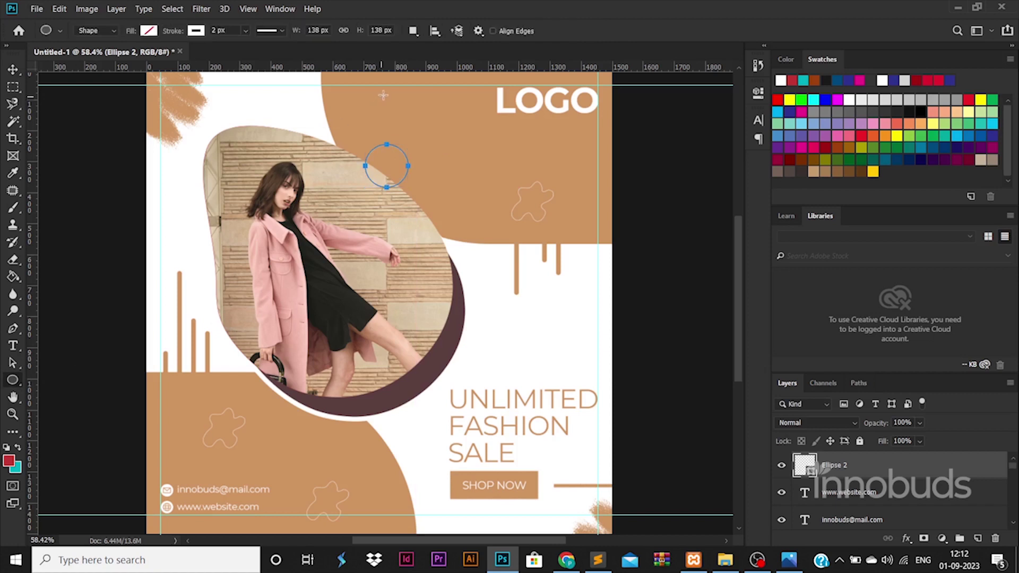
pyautogui.click(13, 69)
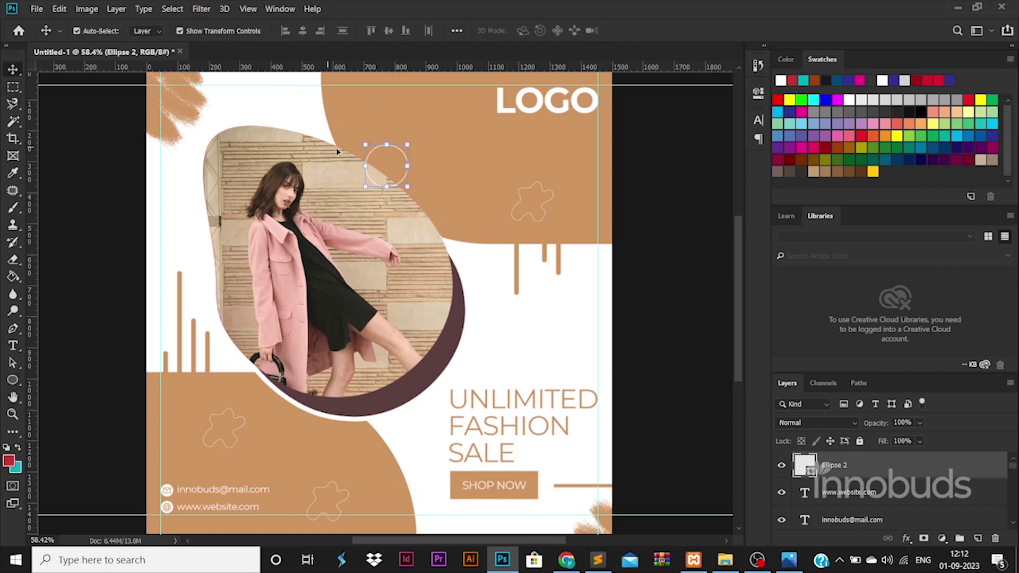
pyautogui.click(384, 158)
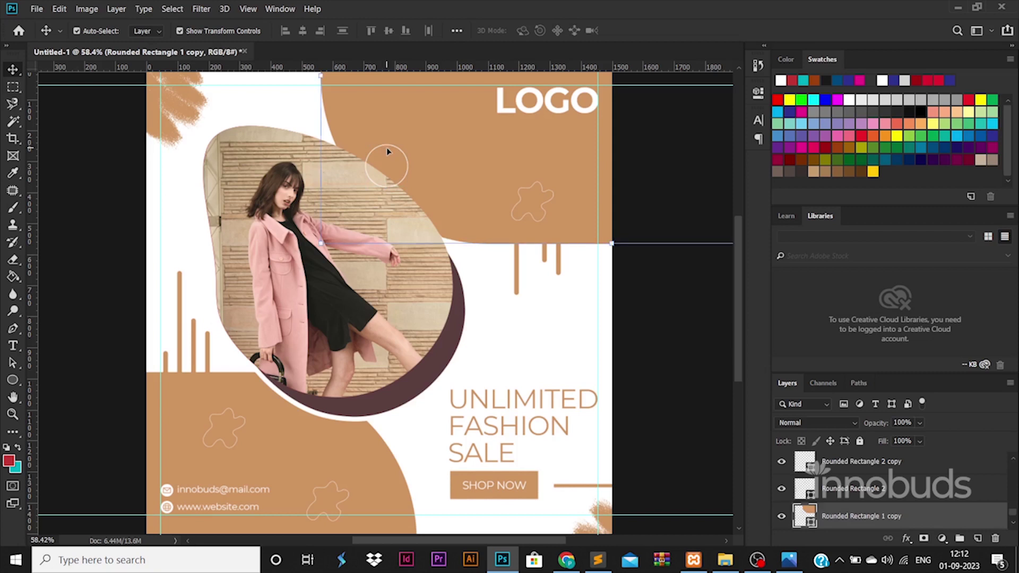
pyautogui.click(393, 150)
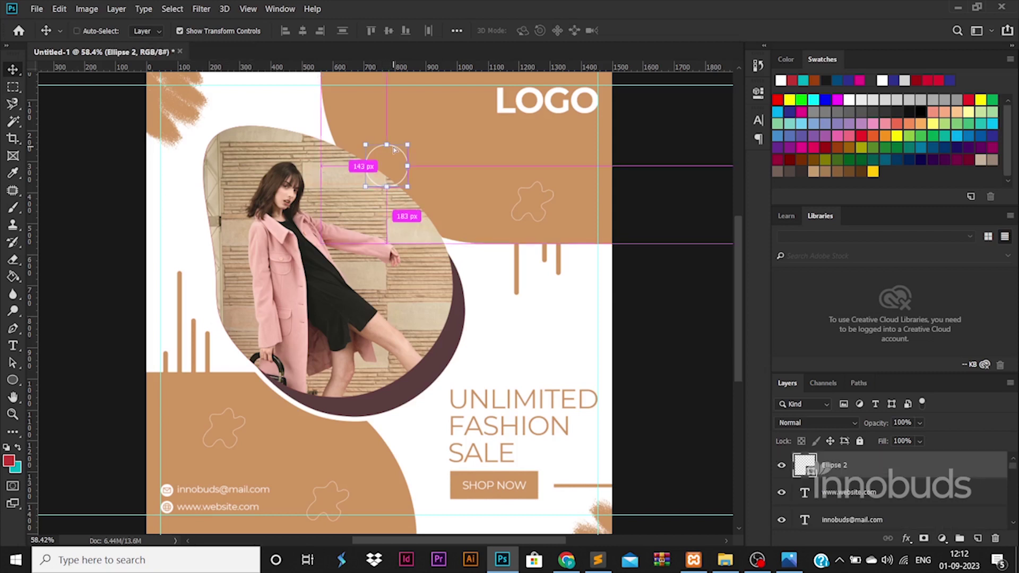
pyautogui.hotkey('ctrl', 'alt', 't')
# Place the circle copy over the photo's left edge and change its outline colour to brown.
pyautogui.moveTo(372, 169)
pyautogui.mouseDown()
pyautogui.moveTo(334, 197)
pyautogui.moveTo(193, 232)
pyautogui.mouseUp()
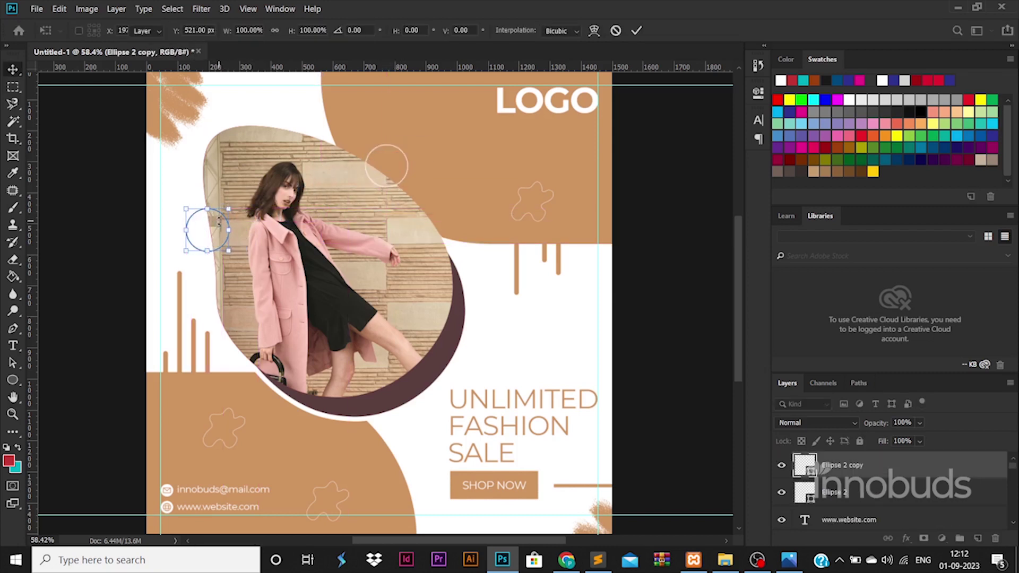
pyautogui.press('Return')
pyautogui.doubleClick(808, 474)
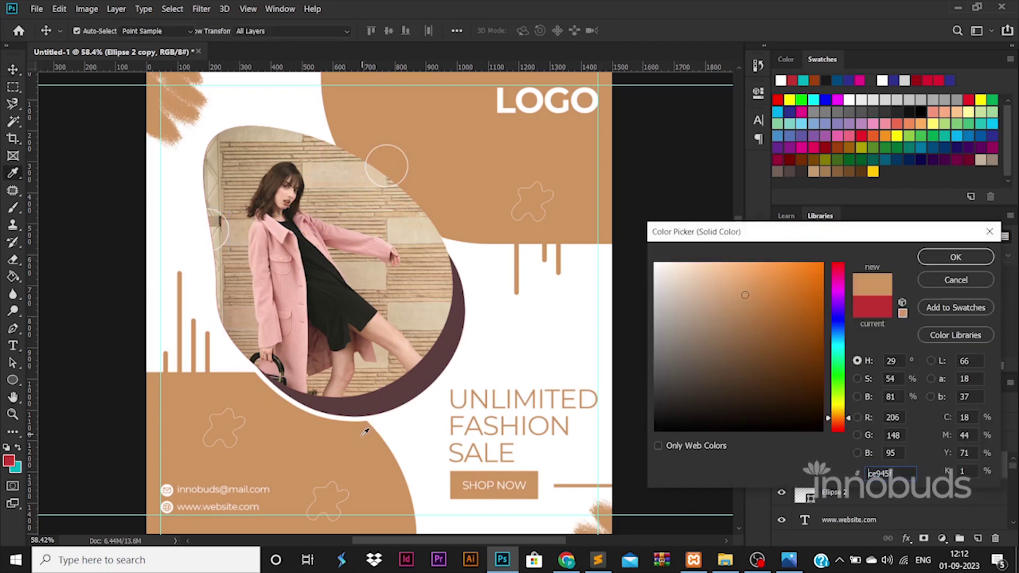
pyautogui.click(956, 257)
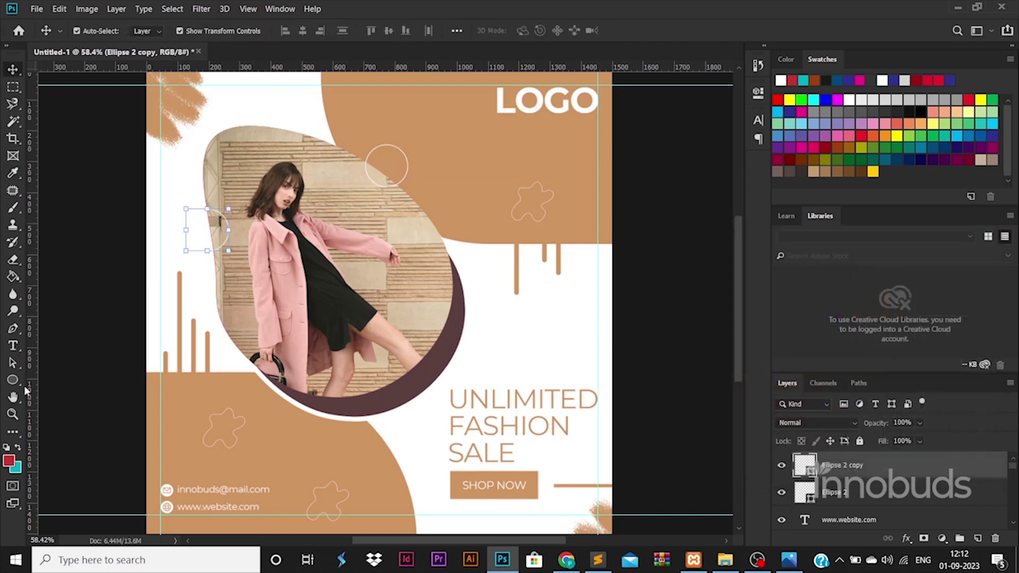
pyautogui.click(12, 380)
pyautogui.click(196, 30)
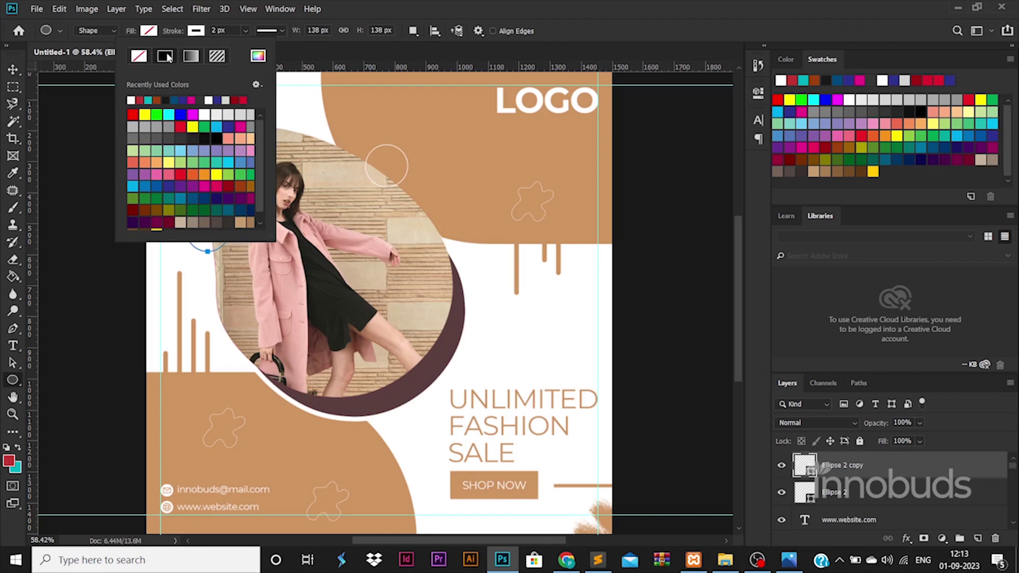
pyautogui.click(239, 186)
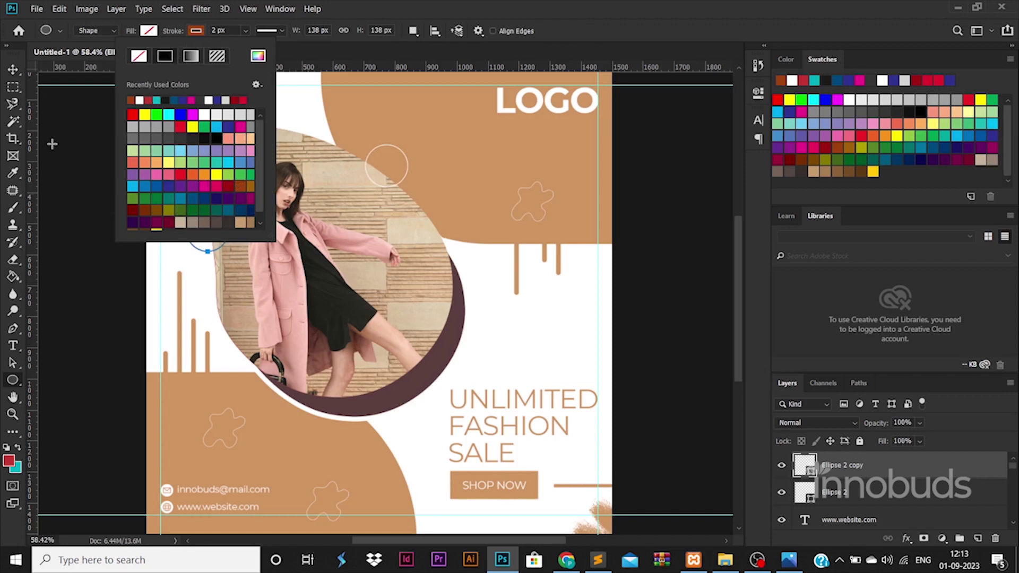
pyautogui.click(18, 77)
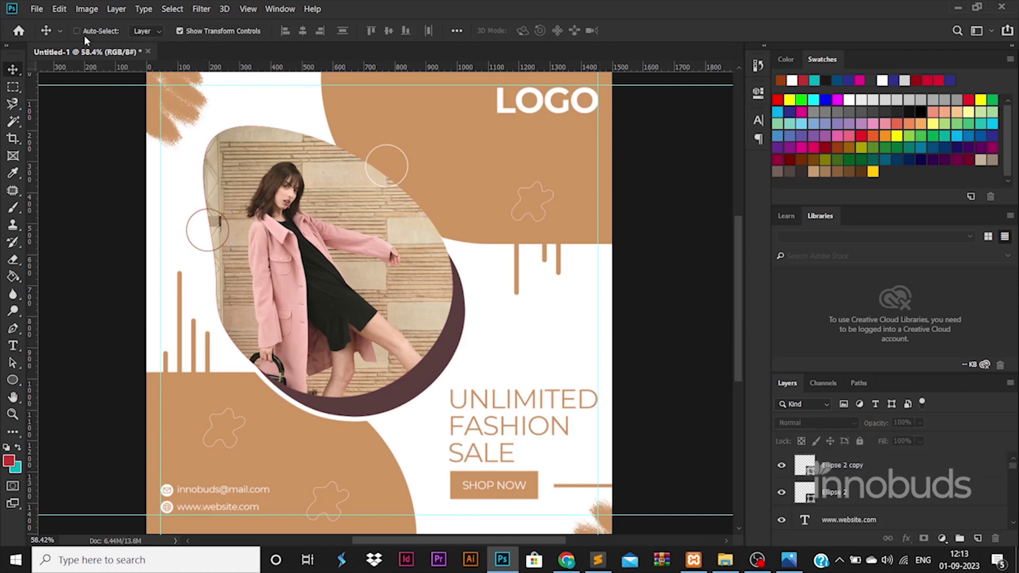
# Export the design for web as poster.png into the 101-72 folder.
pyautogui.hotkey('ctrl', 'alt', 'shift', 's')
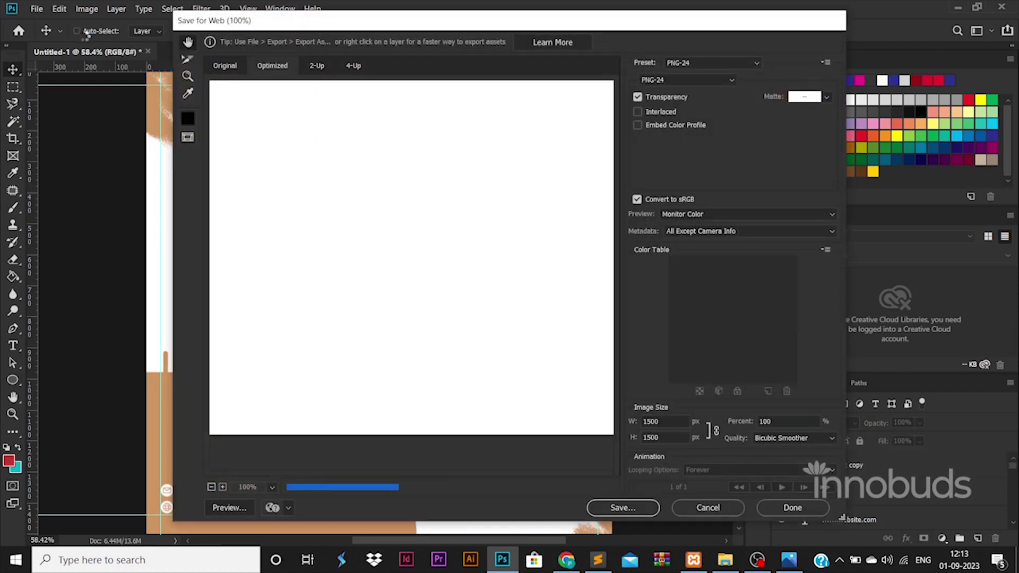
pyautogui.press('Return')
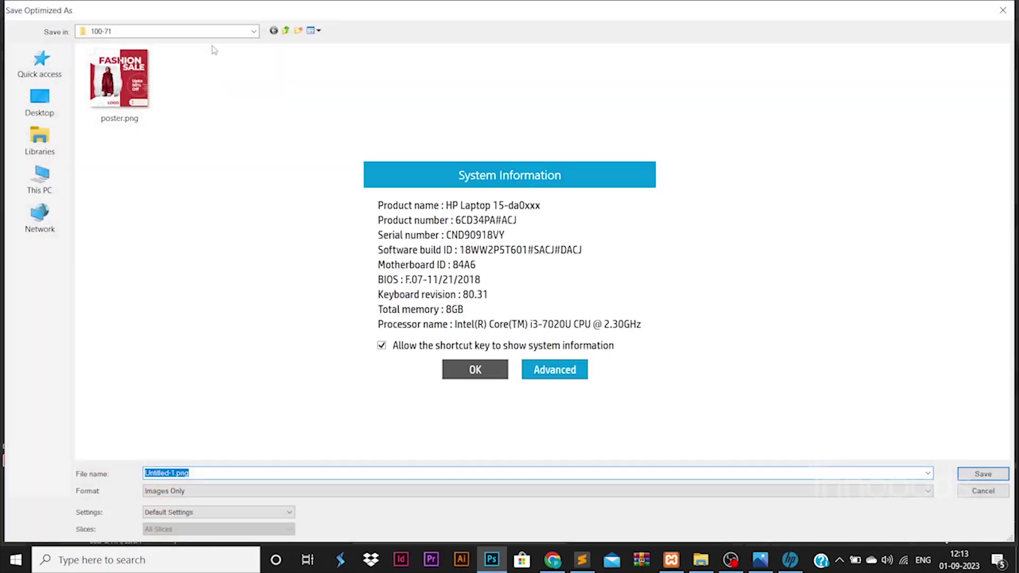
pyautogui.click(164, 31)
pyautogui.click(190, 224)
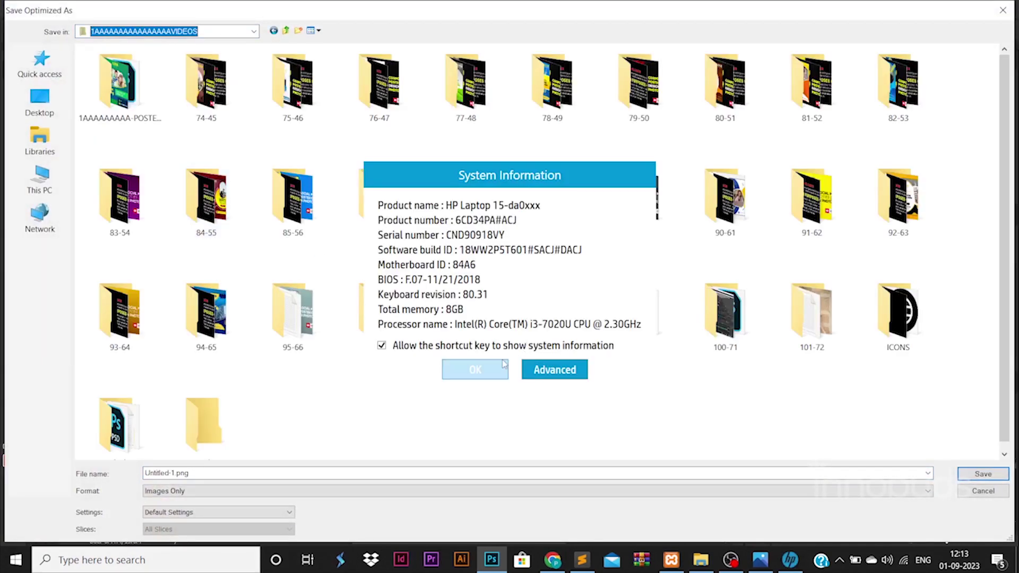
pyautogui.doubleClick(790, 346)
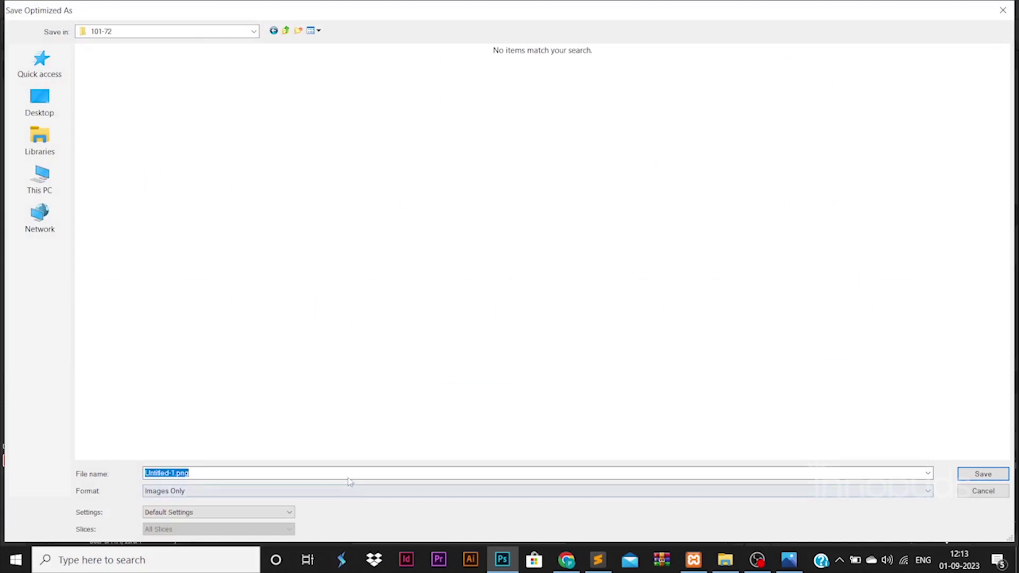
pyautogui.write('poster')
pyautogui.press('Return')
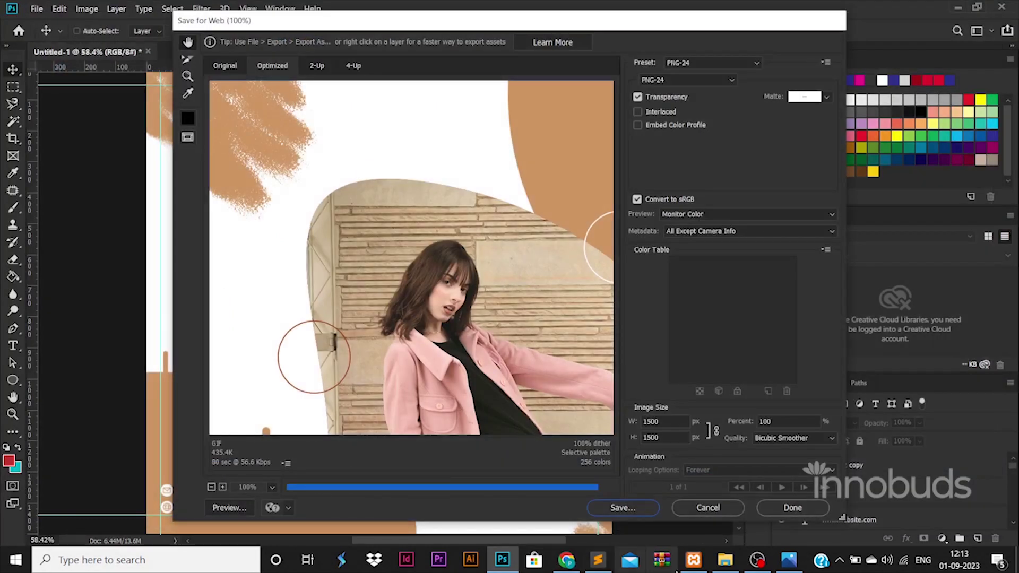
# Open poster.png from the 101-72 folder in File Explorer.
pyautogui.click(725, 562)
pyautogui.click(350, 45)
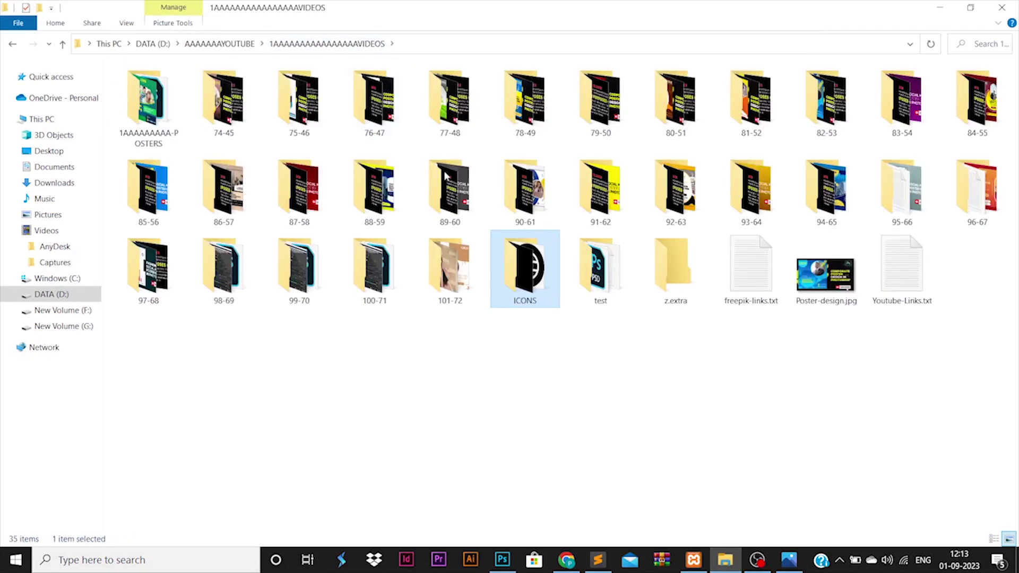
pyautogui.doubleClick(464, 255)
pyautogui.rightClick(321, 97)
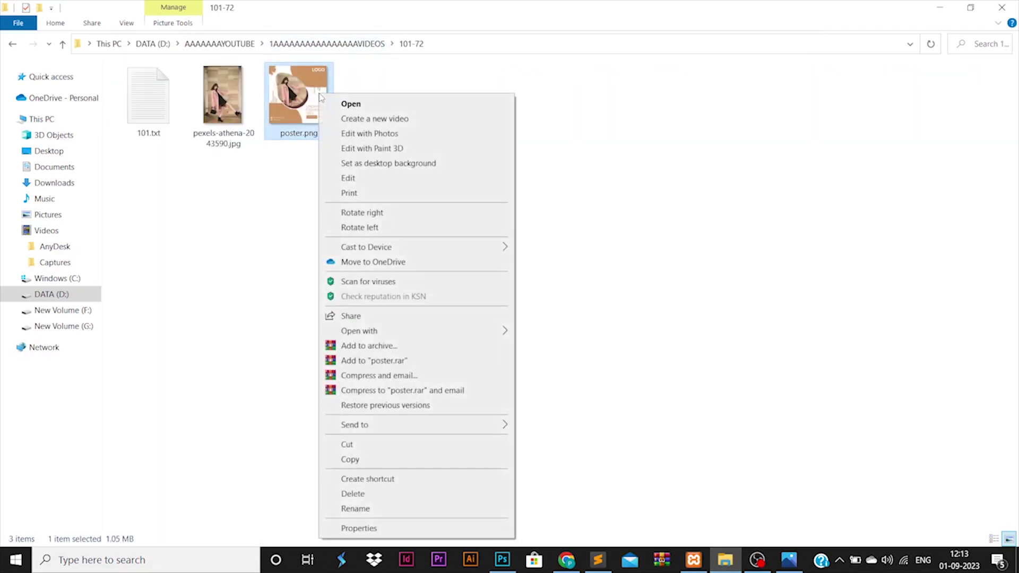
pyautogui.click(325, 102)
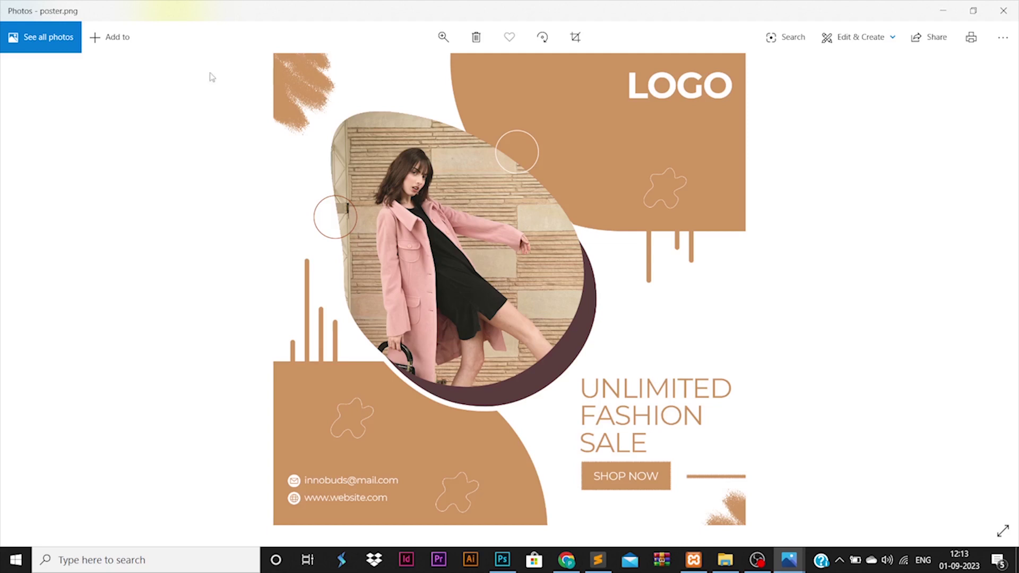
# Close the Photos viewer, return to Photoshop, and zoom in and out over the finished poster.
pyautogui.click(1001, 9)
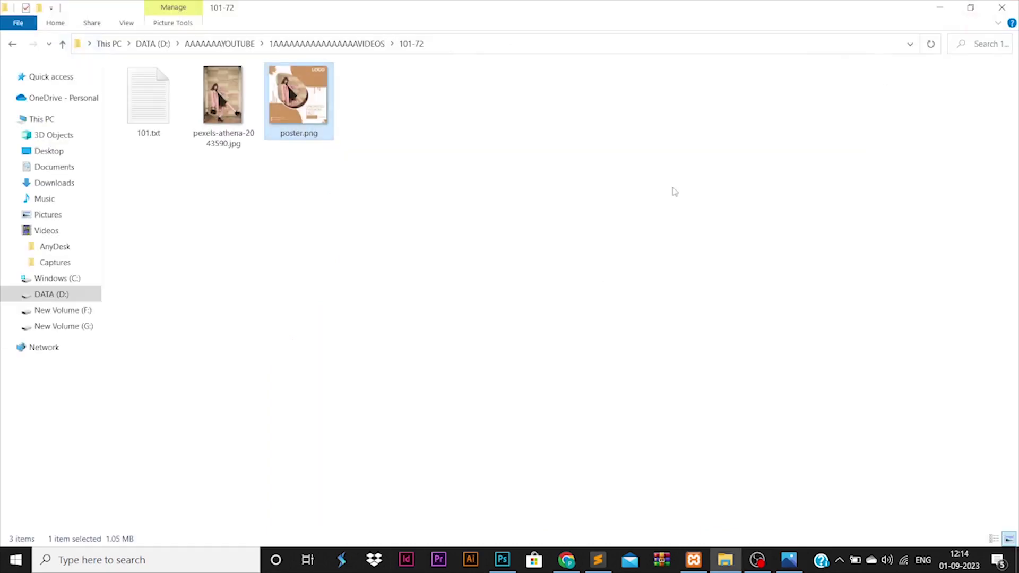
pyautogui.click(506, 559)
pyautogui.scroll(-1, 500, 380)
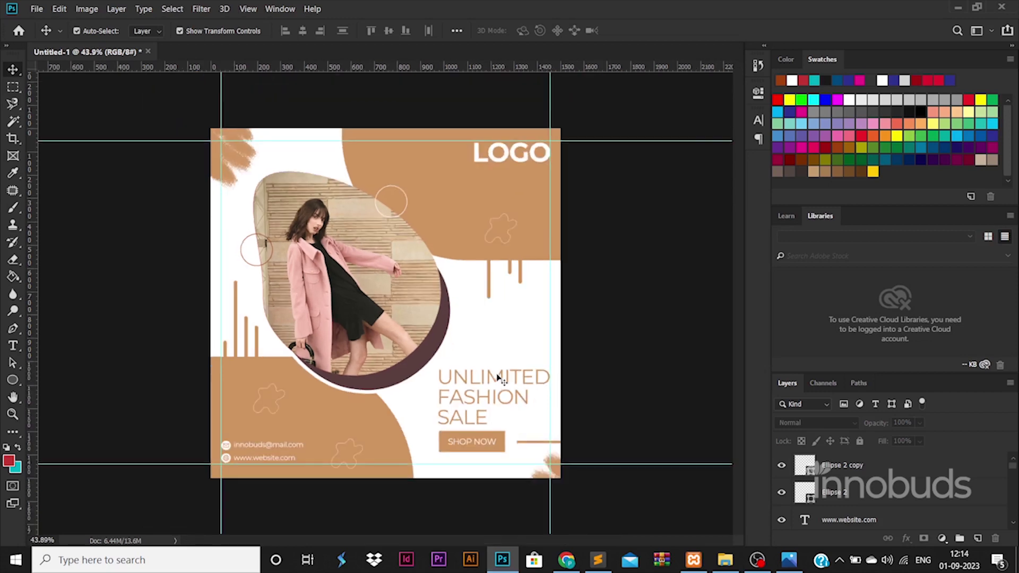
pyautogui.scroll(2, 499, 381)
pyautogui.scroll(-1, 499, 383)
pyautogui.scroll(-2, 499, 381)
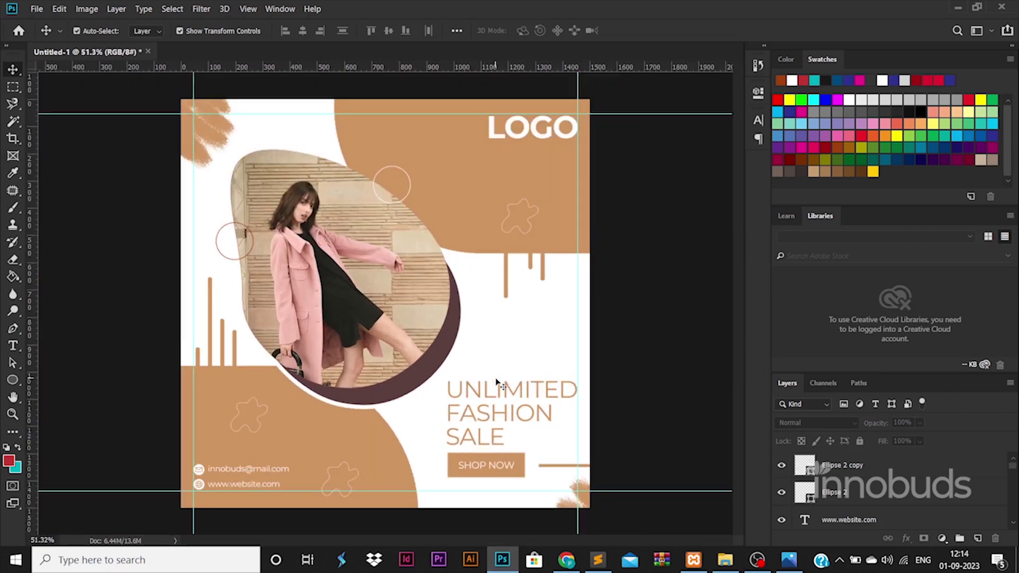
pyautogui.scroll(2, 478, 361)
pyautogui.scroll(-1, 431, 327)
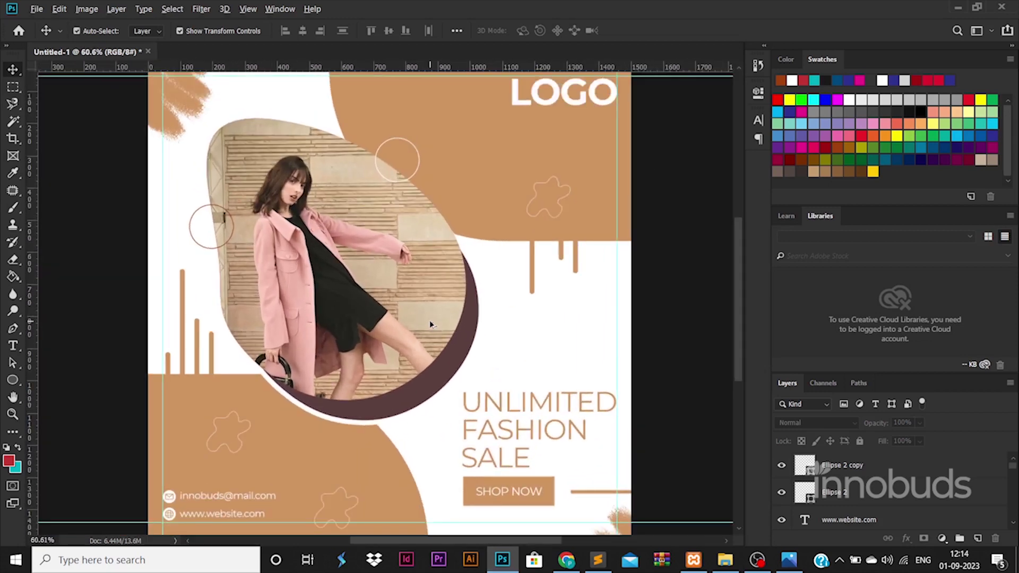
pyautogui.scroll(-1, 430, 323)
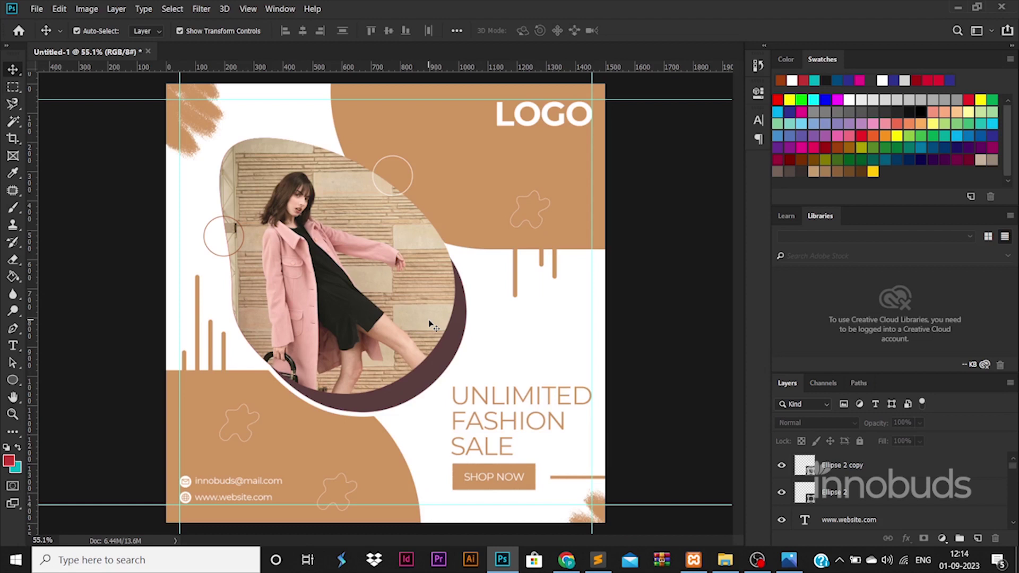
pyautogui.scroll(-1, 430, 323)
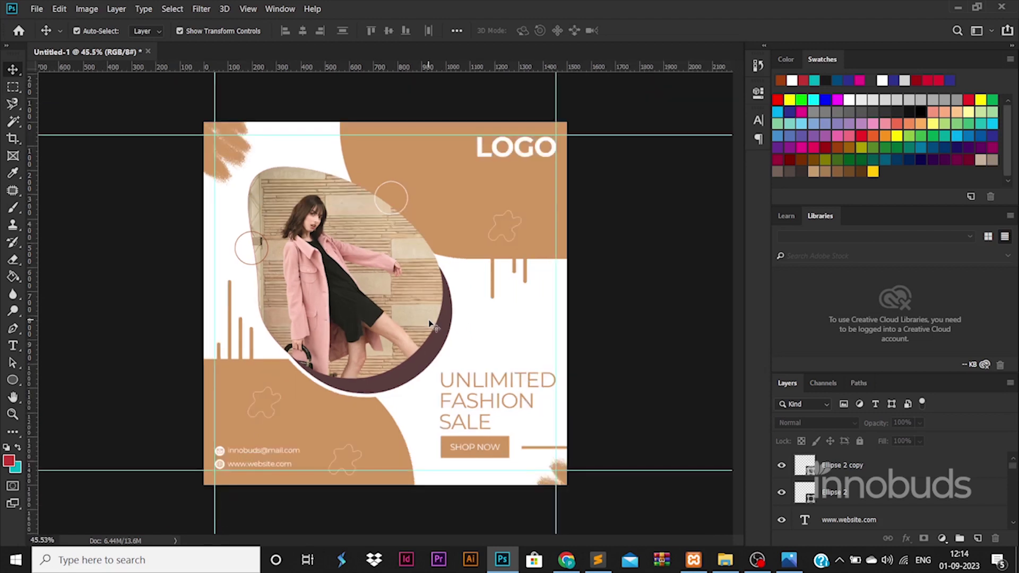
pyautogui.scroll(1, 430, 322)
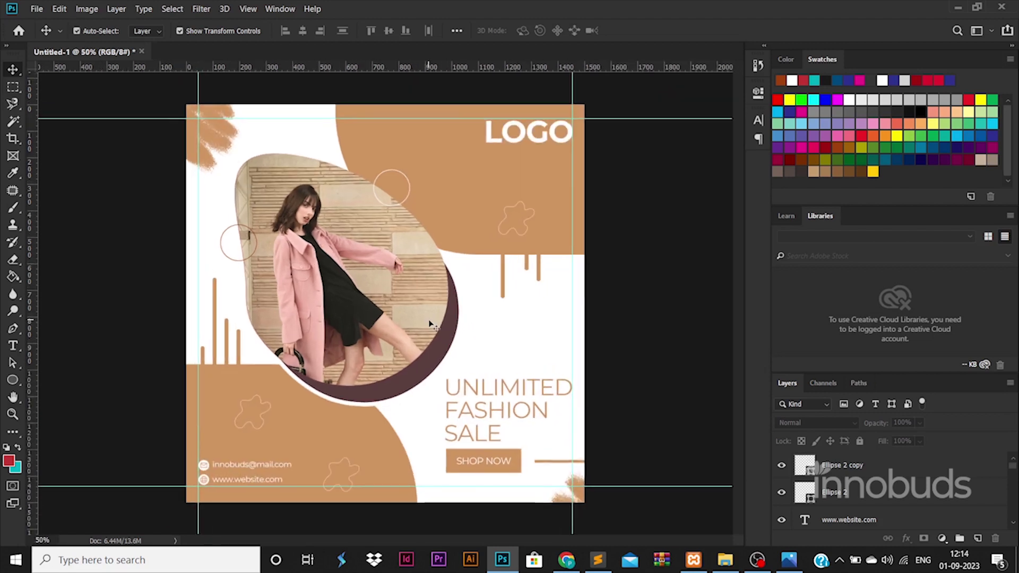